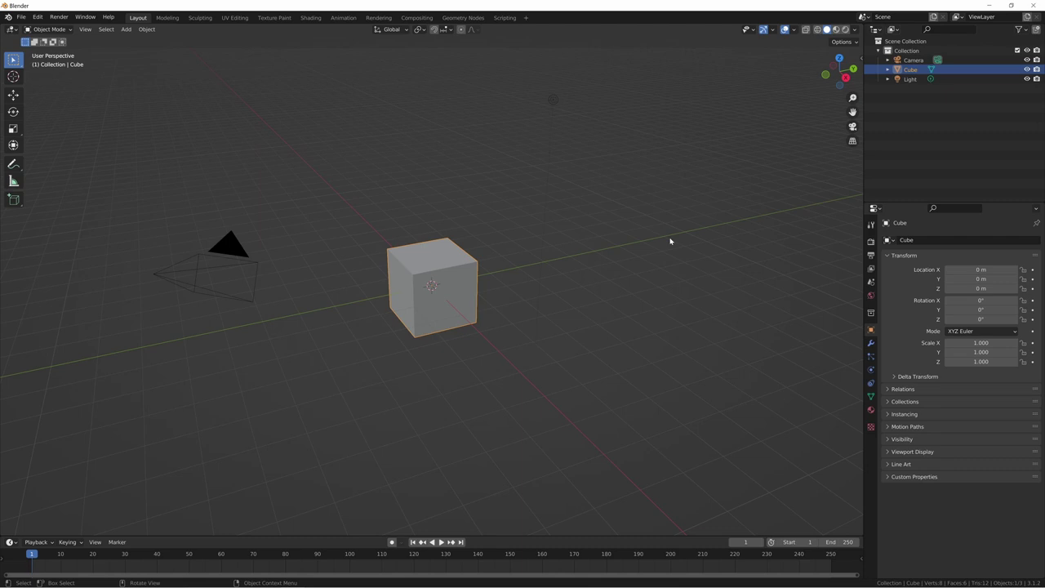
Toggle the Screencast Keys display, return to the Item properties and hide the viewport sidebar
key(n)
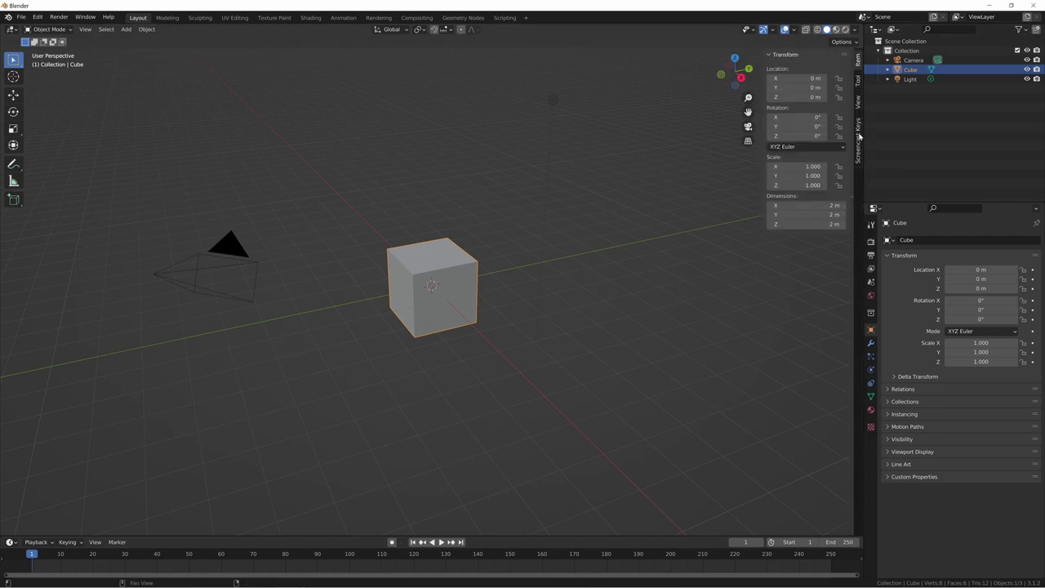
click(856, 134)
click(775, 55)
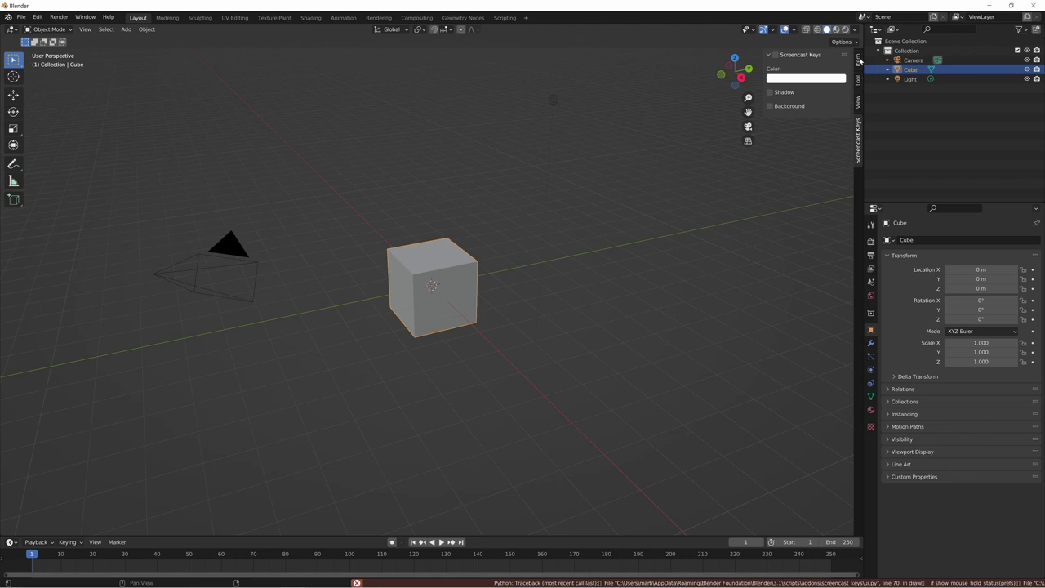
click(858, 61)
key(n)
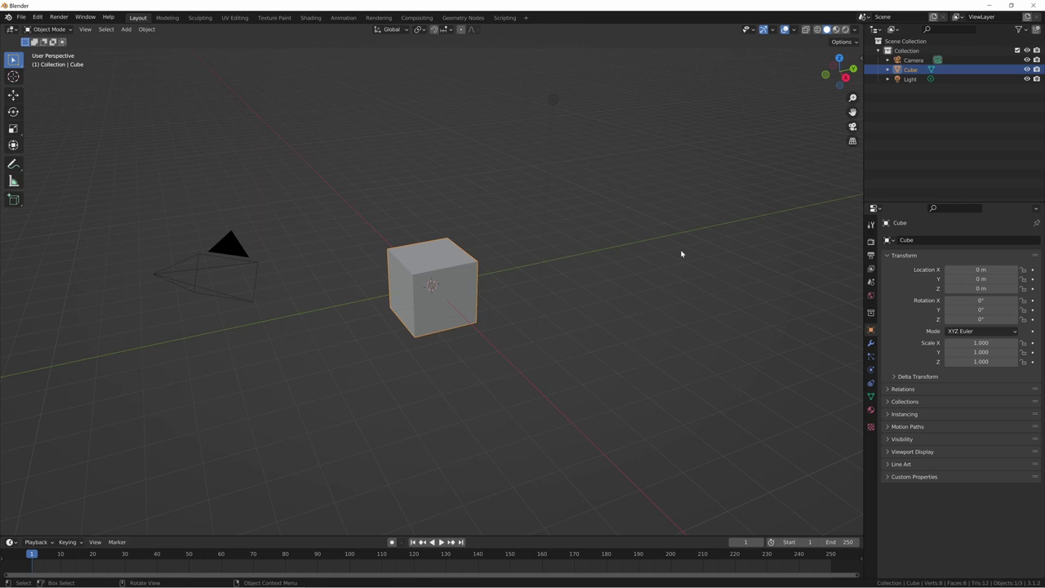
Select the light, cube and camera one at a time, box-select several objects, and finish with only the cube selected
click(679, 253)
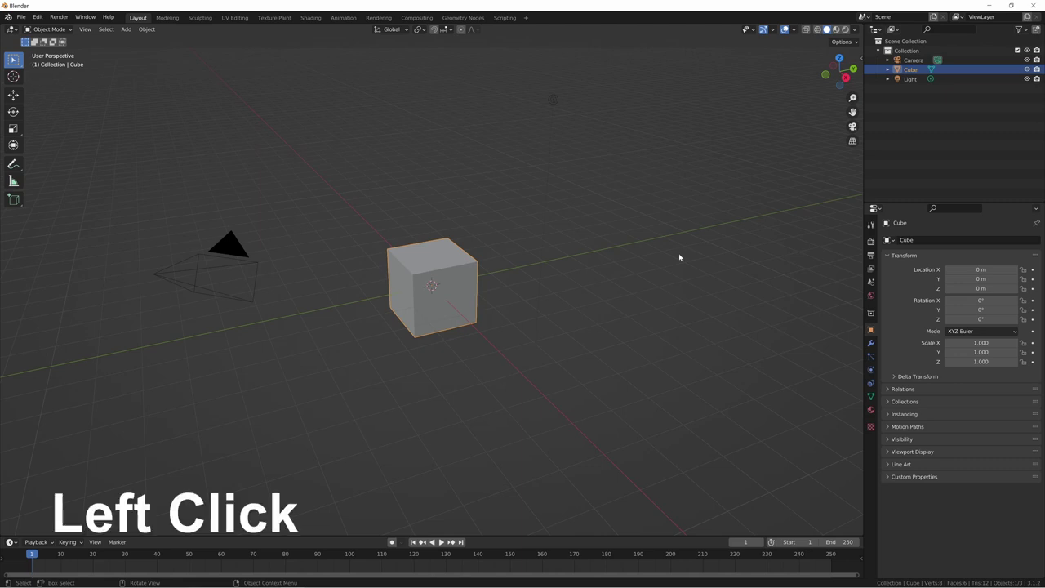
click(554, 102)
click(432, 275)
click(249, 264)
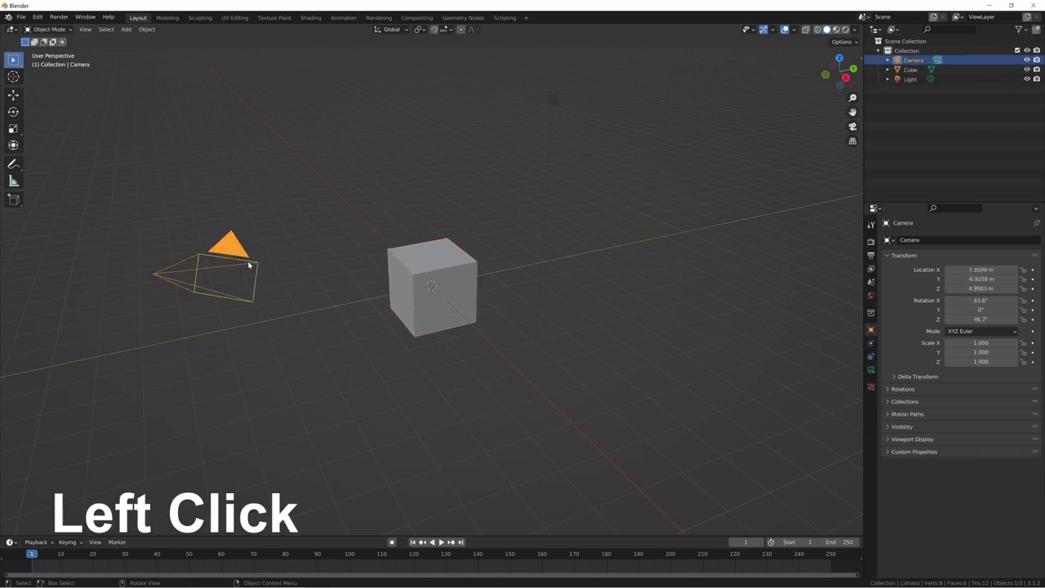
drag(116, 157, 604, 391)
click(458, 274)
Bring up the list of object operations available for the cube and dismiss it without choosing any
right_click(457, 271)
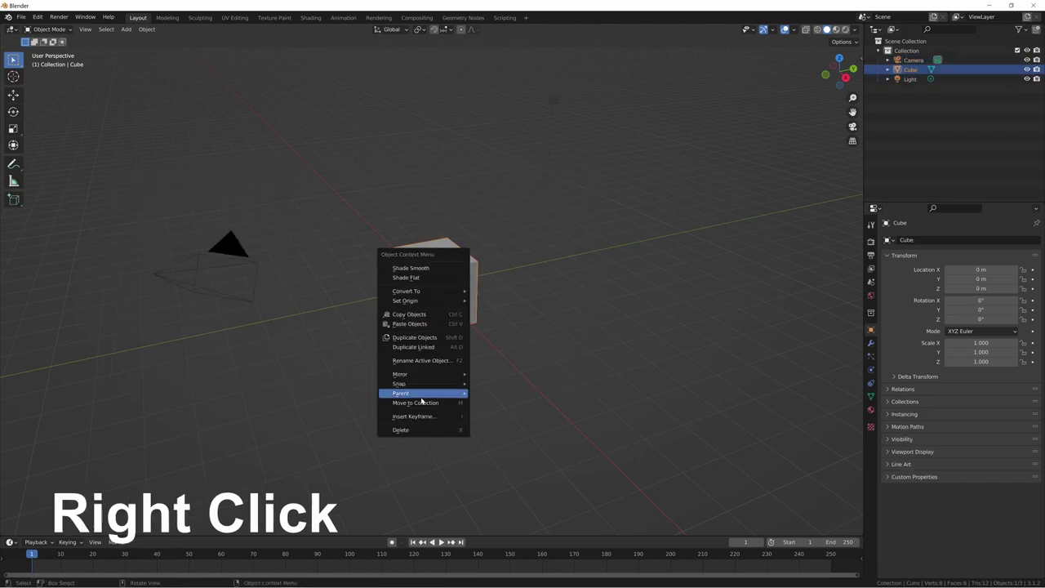
click(438, 226)
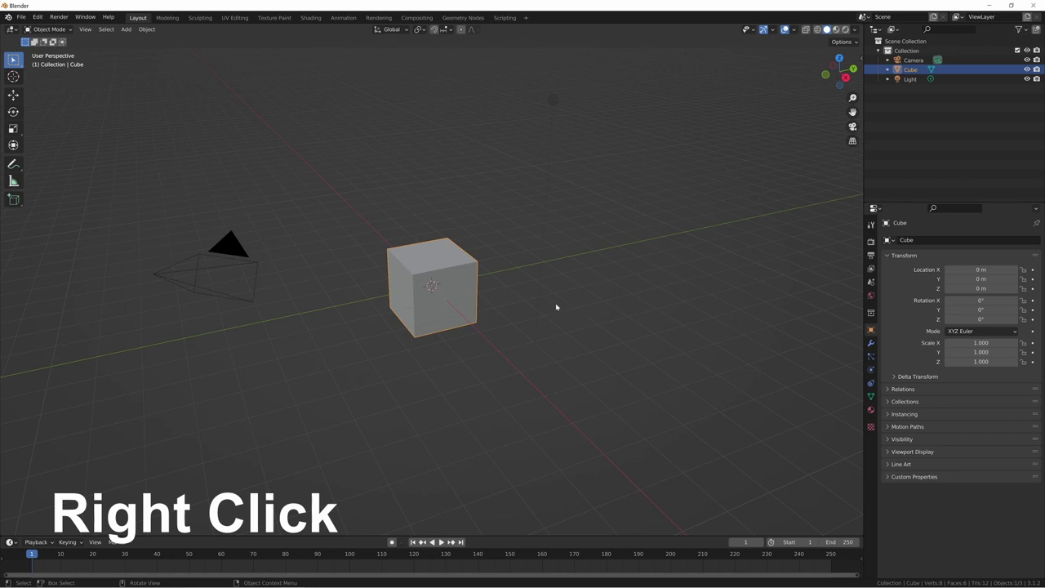
right_click(1001, 269)
Orbit and pan the viewport to see the cube and camera from another angle
middle_drag(598, 255, 684, 235)
middle_drag(506, 311, 543, 310)
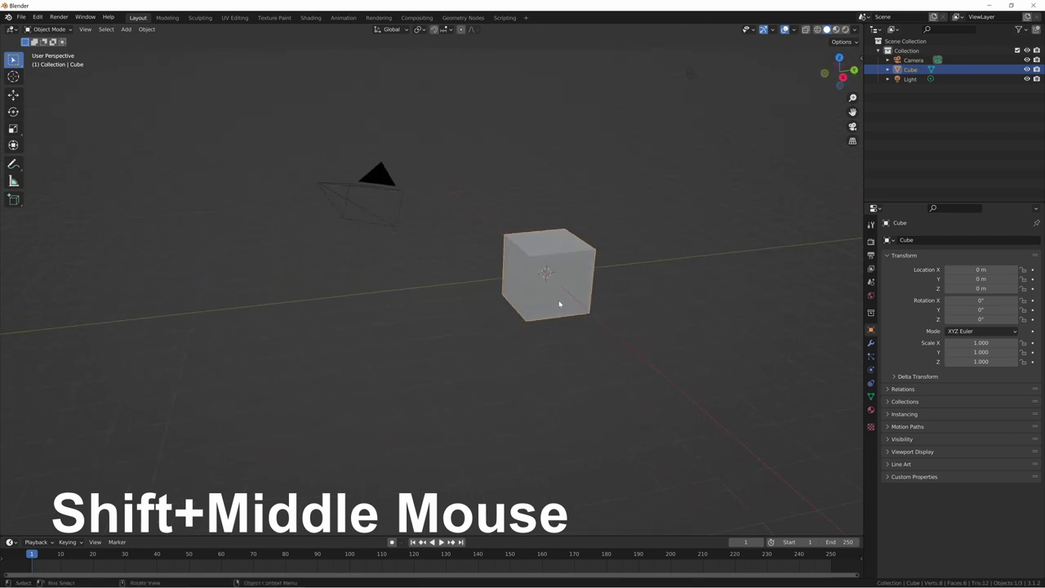
Start moving the cube freely in the viewport and cancel the move
key(Escape)
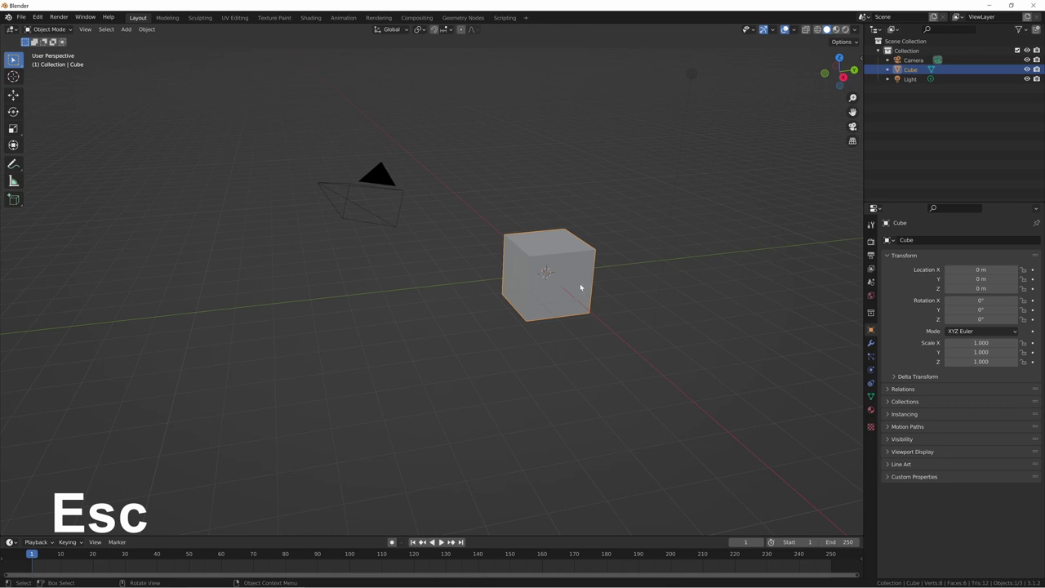
drag(578, 285, 519, 241)
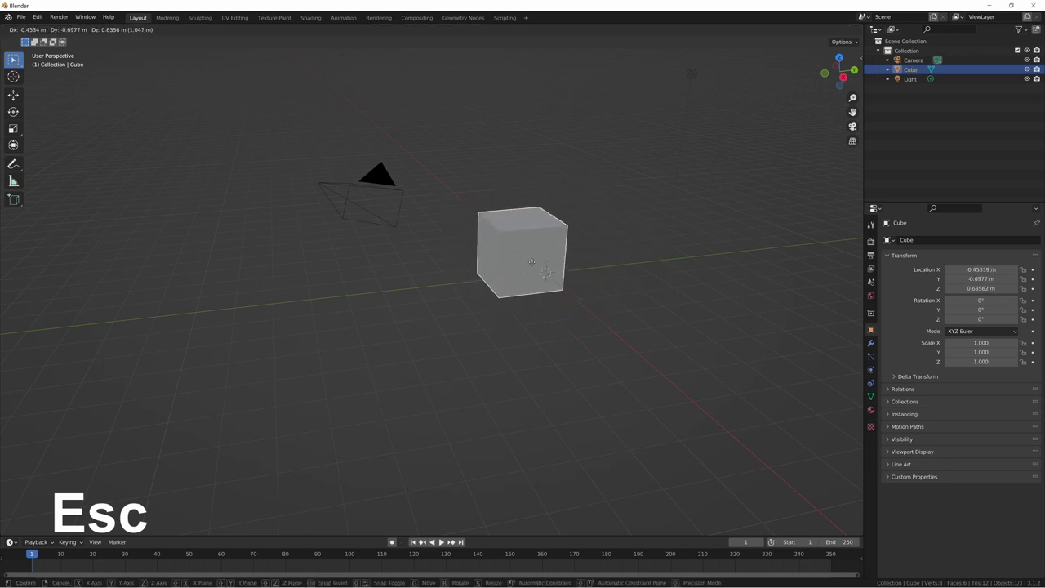
key(Escape)
Bring up the save dialog for the untitled Blender file and cancel it
key(ctrl+s)
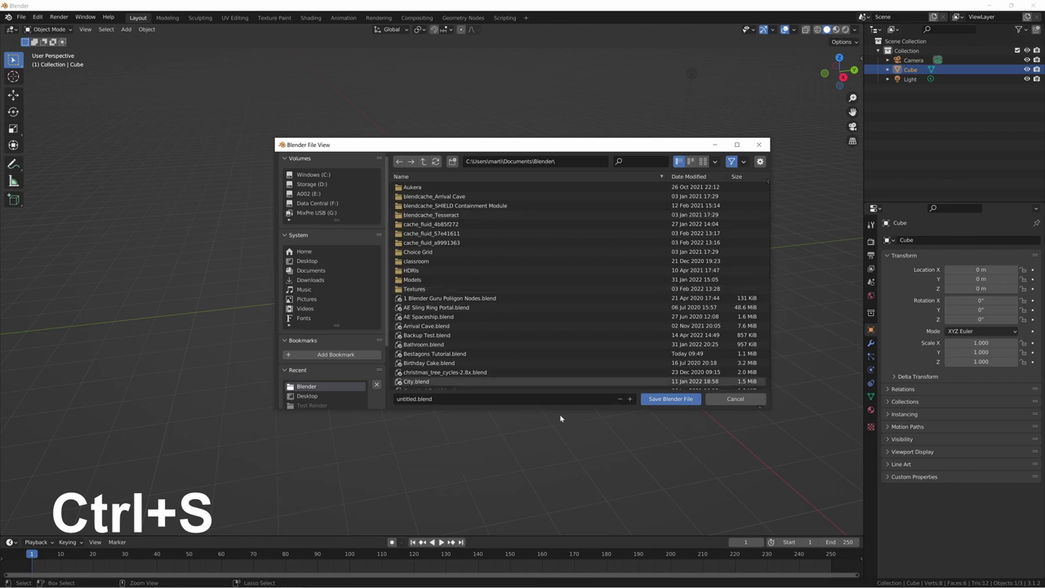
click(735, 398)
Undo and redo the cube's last move repeatedly, ending with the move reapplied
key(ctrl+z)
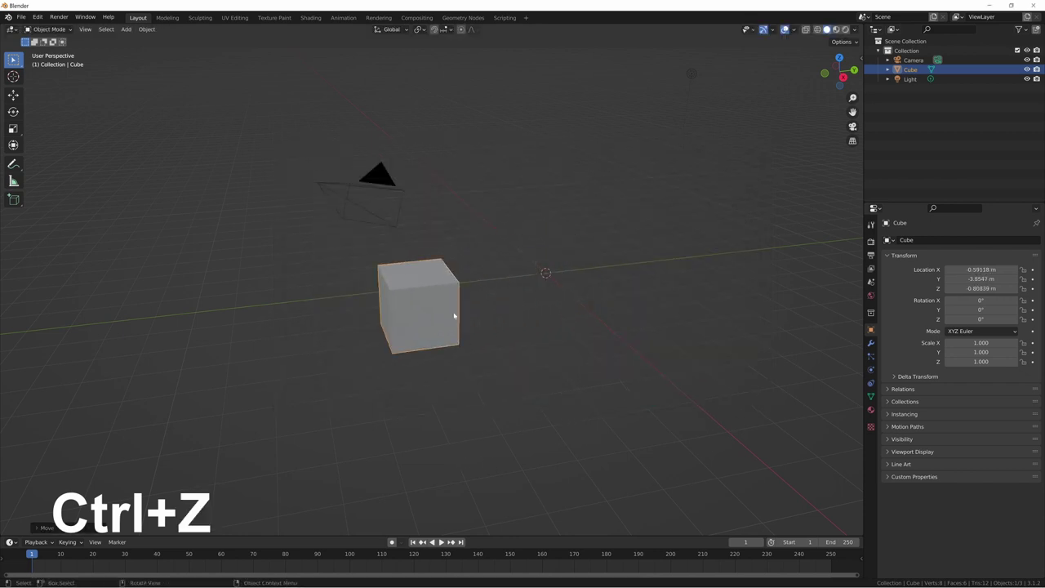
key(ctrl+z)
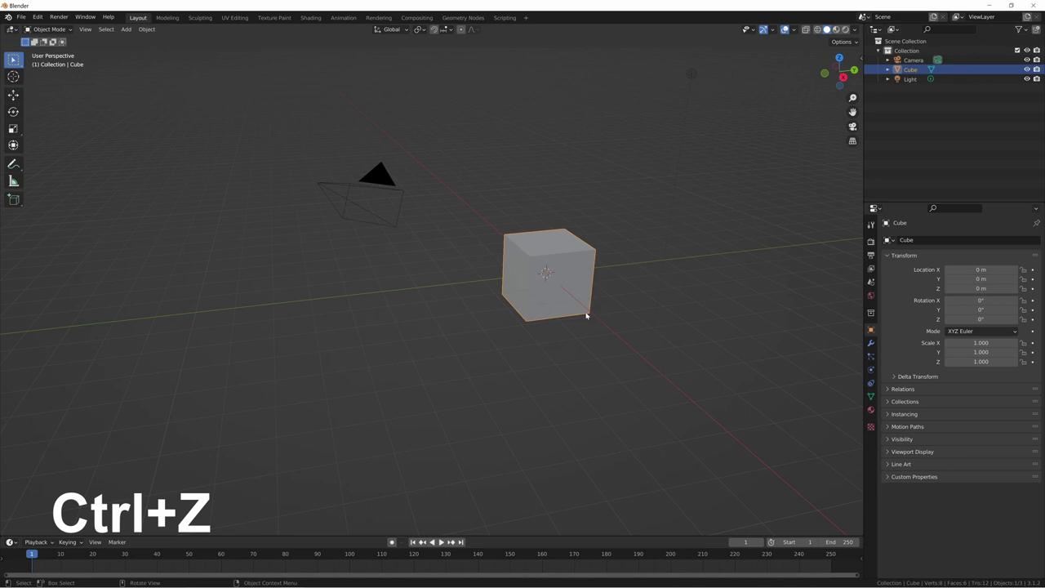
key(ctrl+shift+z)
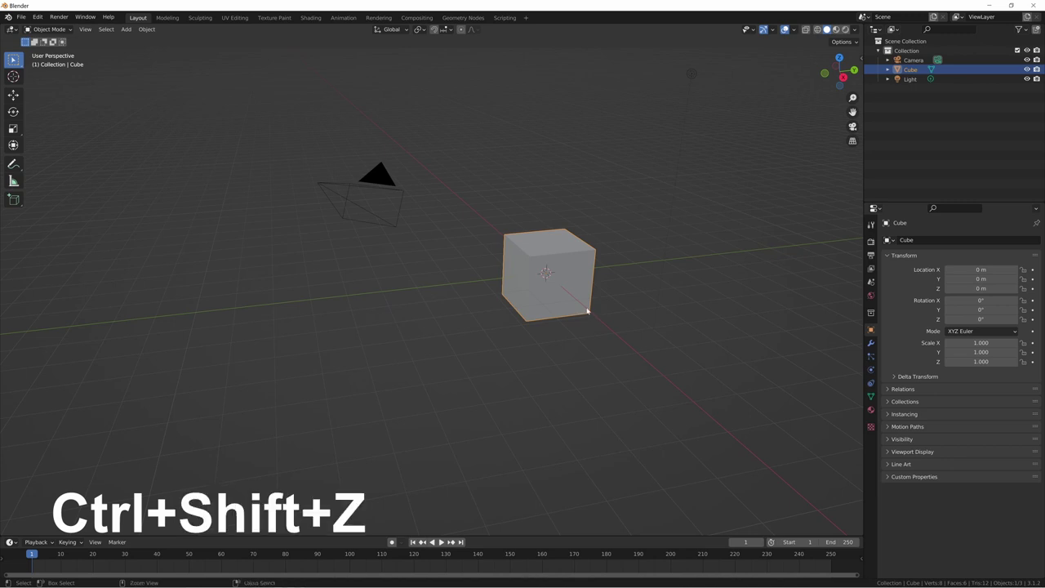
key(ctrl+shift+z)
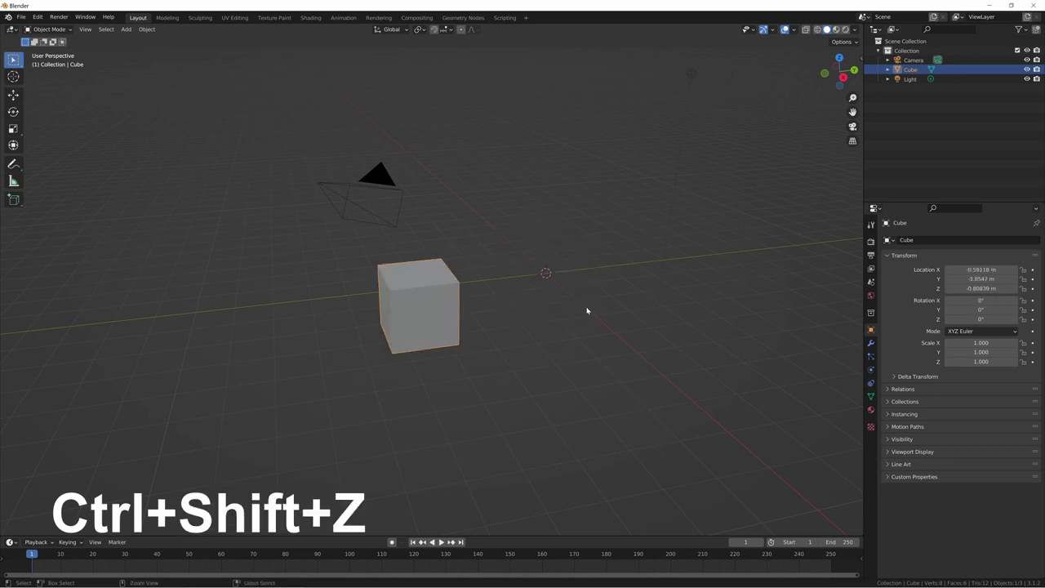
key(ctrl+z)
key(ctrl+shift+z)
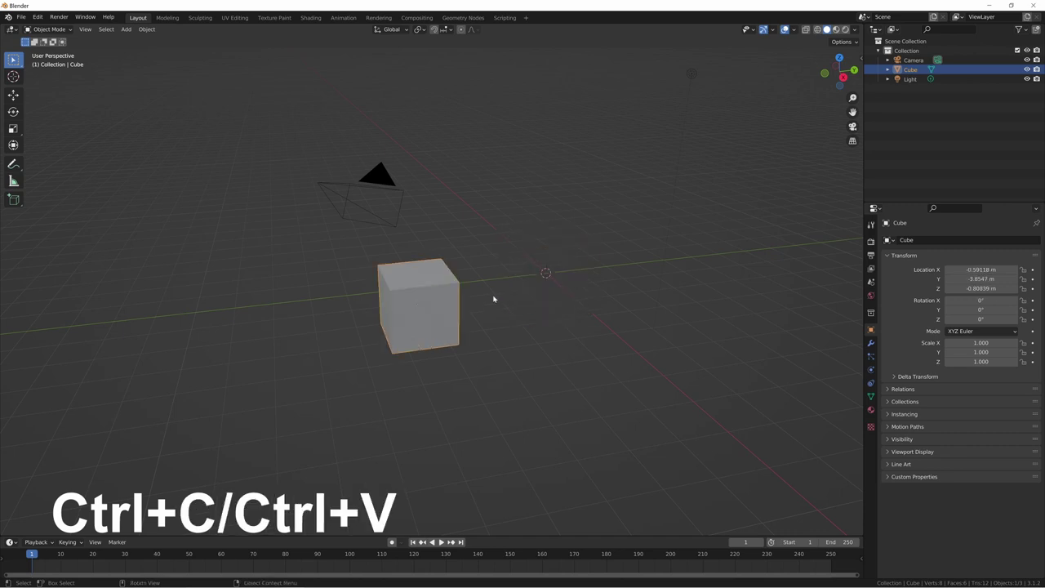
Paste a copy of the cube, move the copy up beyond the 3D cursor, and undo that move
key(ctrl+c)
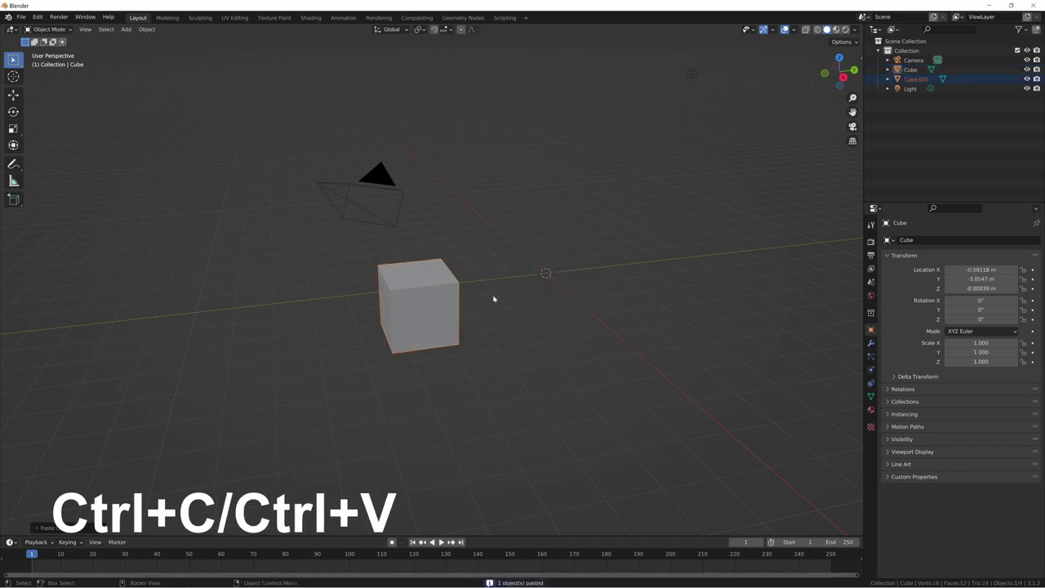
key(ctrl+v)
key(g)
click(631, 168)
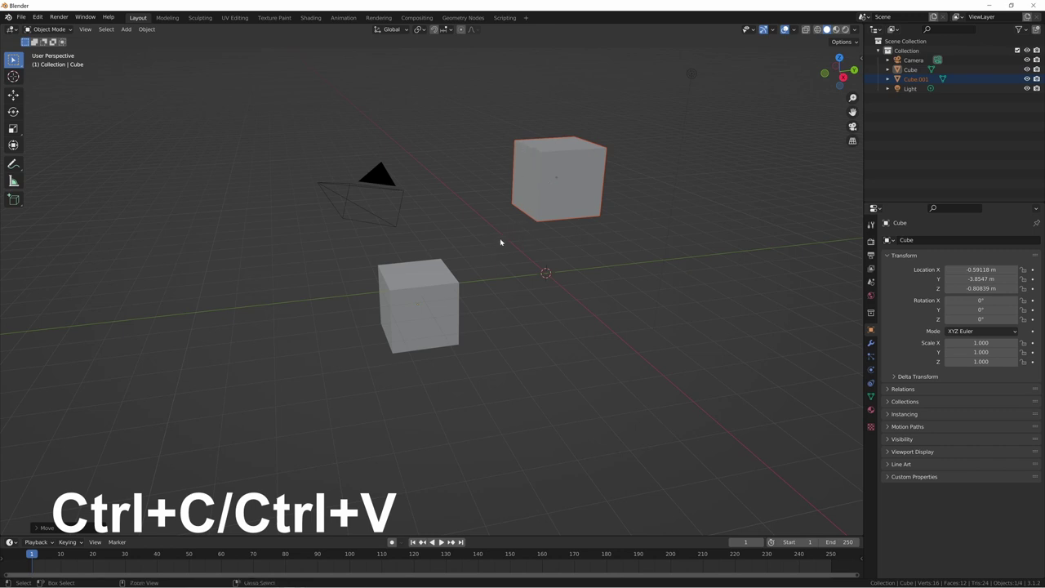
key(Delete)
click(425, 284)
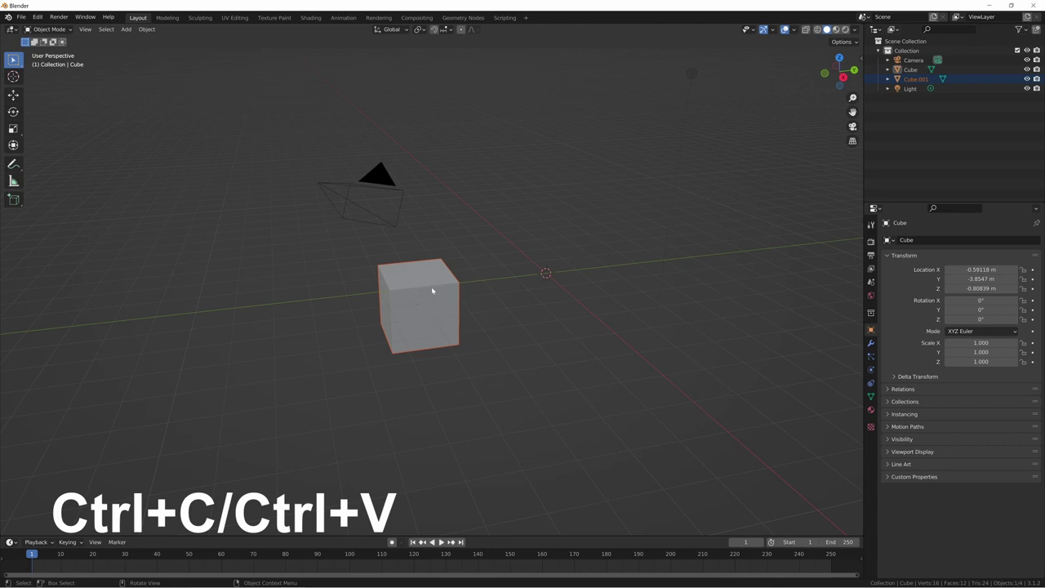
Paste another copy of the cube, start moving it away from the original and cancel the move
key(ctrl+c)
key(ctrl+v)
key(g)
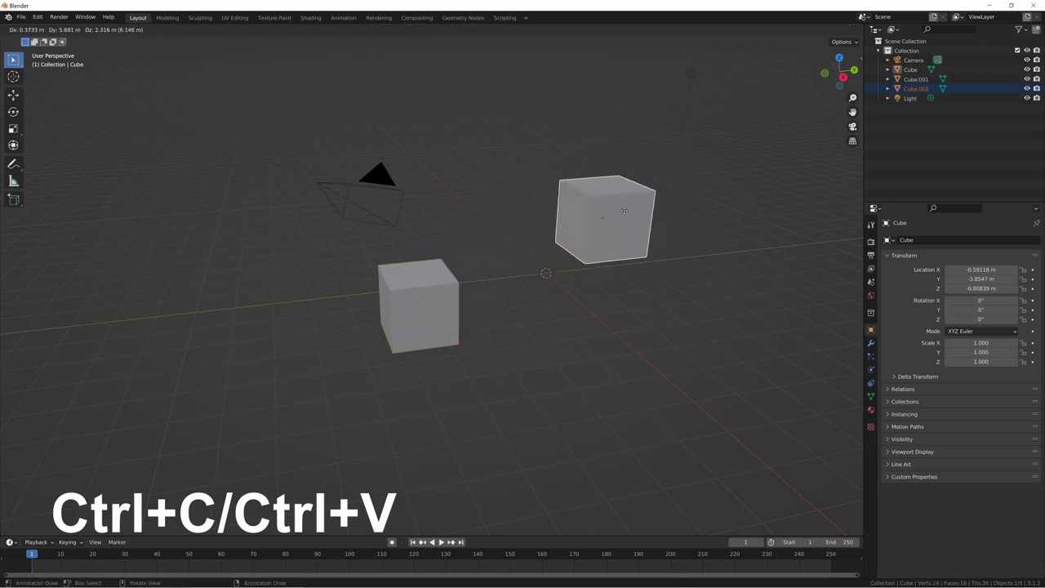
key(Escape)
Undo the pasted cube copies and the original cube's move
key(ctrl+z)
key(ctrl+z)
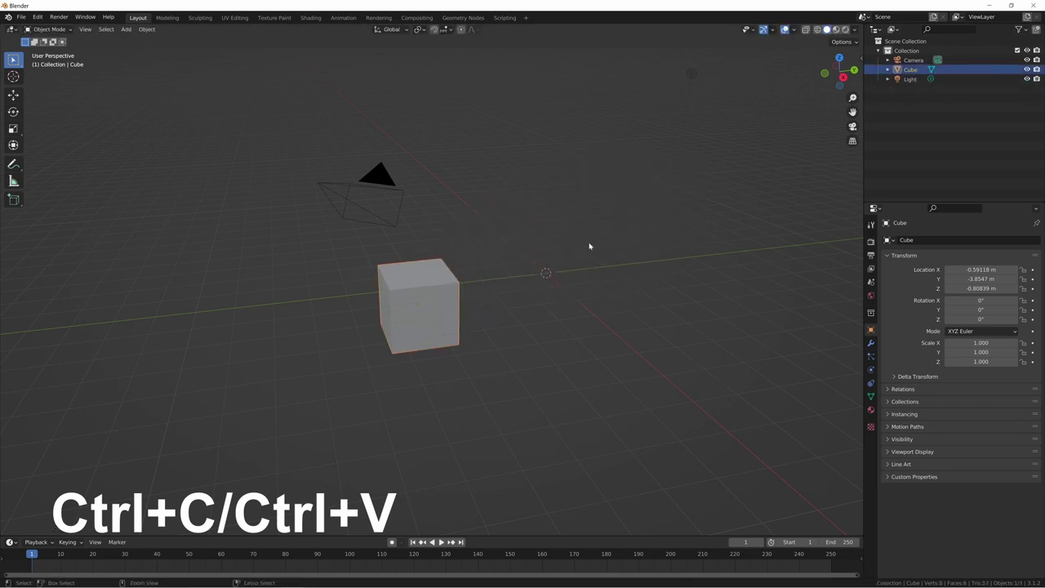
key(ctrl+z)
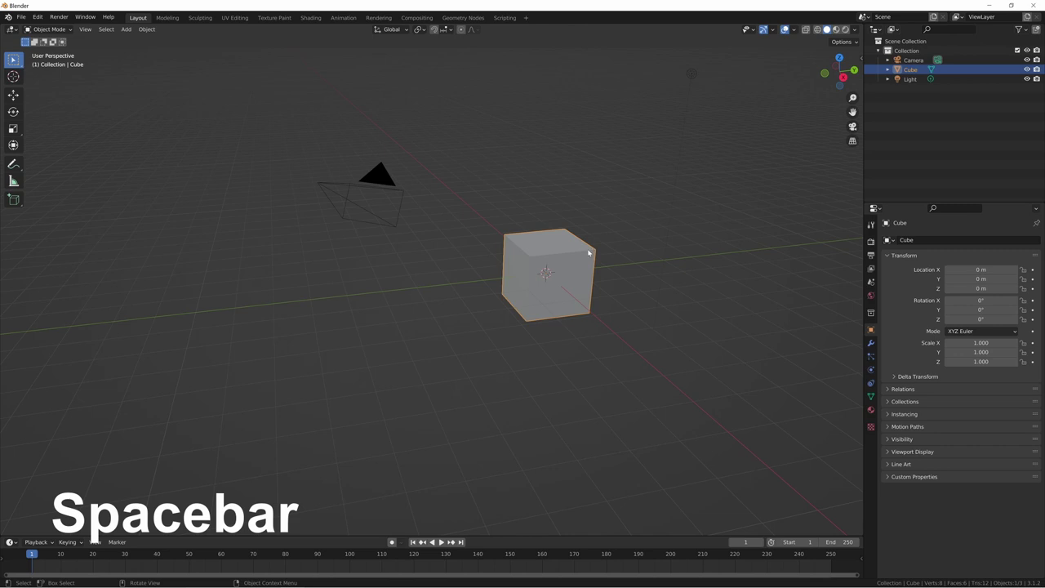
Play the timeline animation for a few seconds and stop it
key(space)
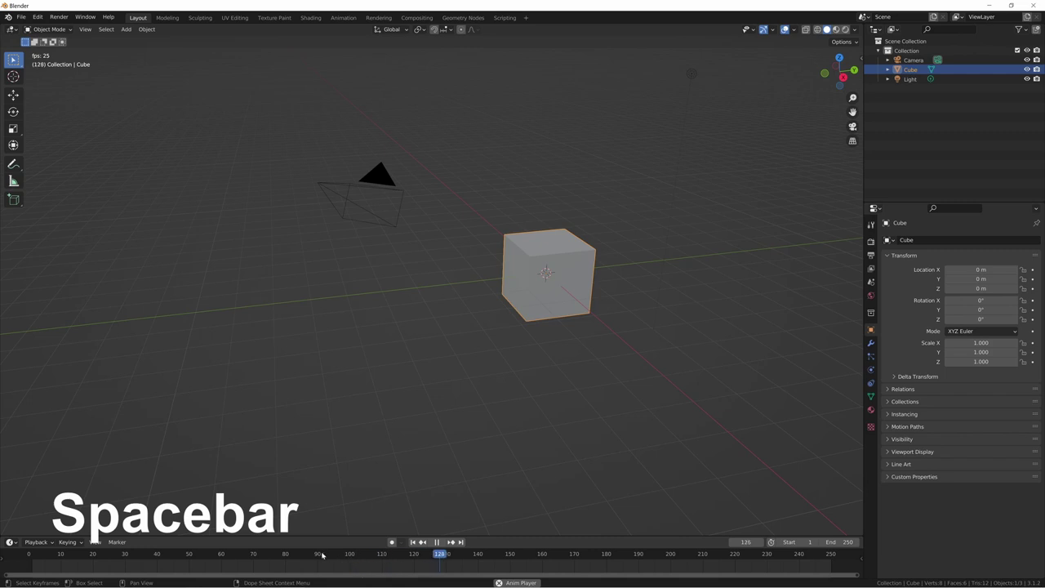
key(space)
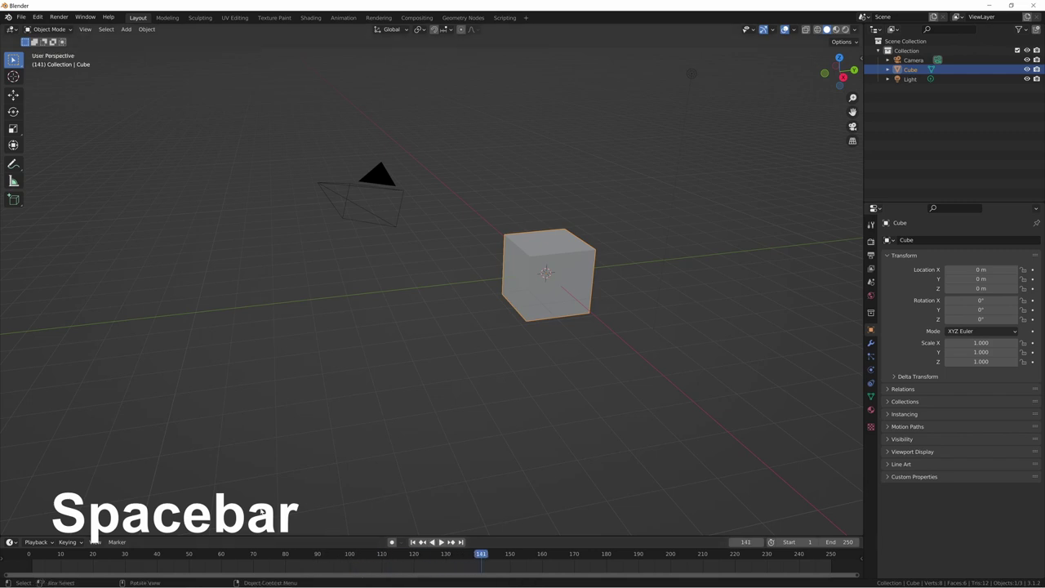
Create a new General file without saving the current scene
key(ctrl+n)
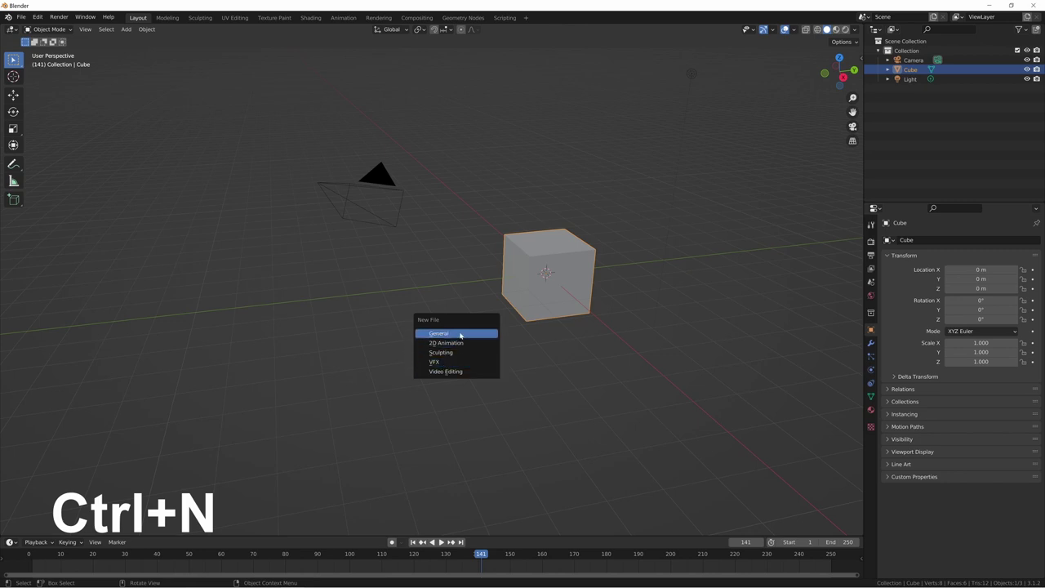
click(460, 334)
click(544, 316)
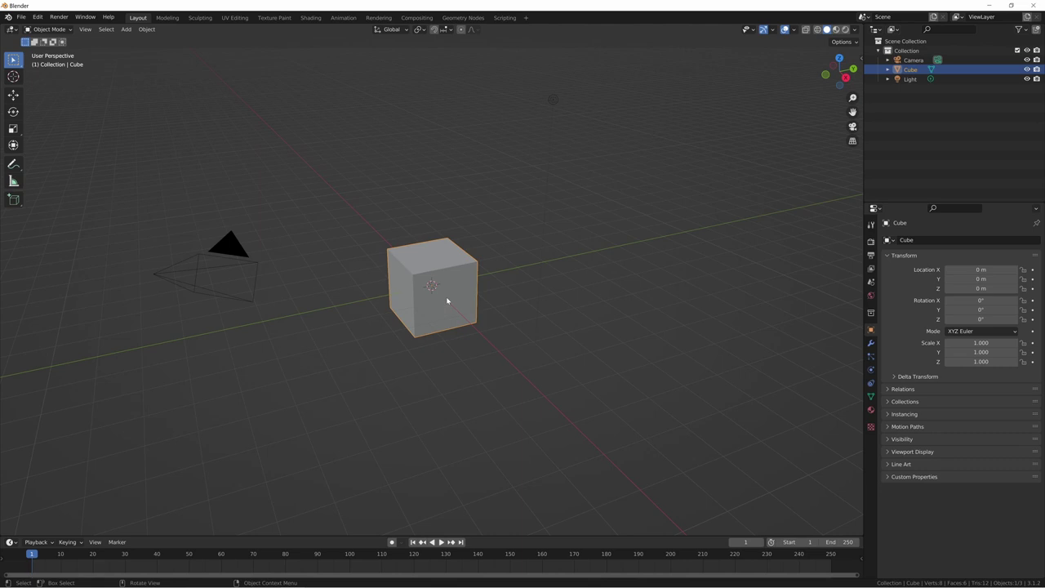
Select the camera and switch the viewport back and forth between the camera view and the user perspective
middle_drag(583, 212, 609, 320)
key(KP_0)
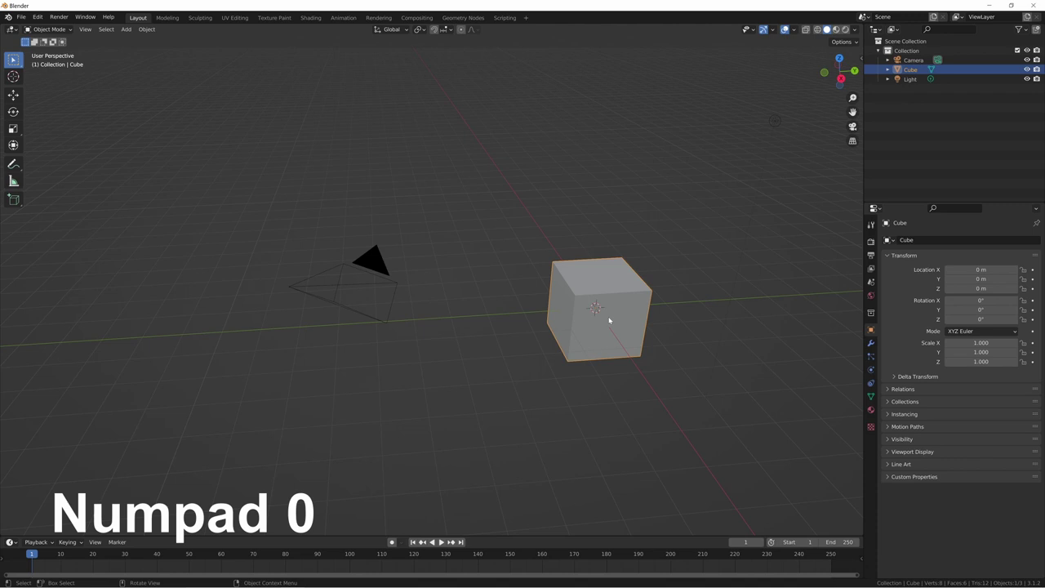
click(375, 261)
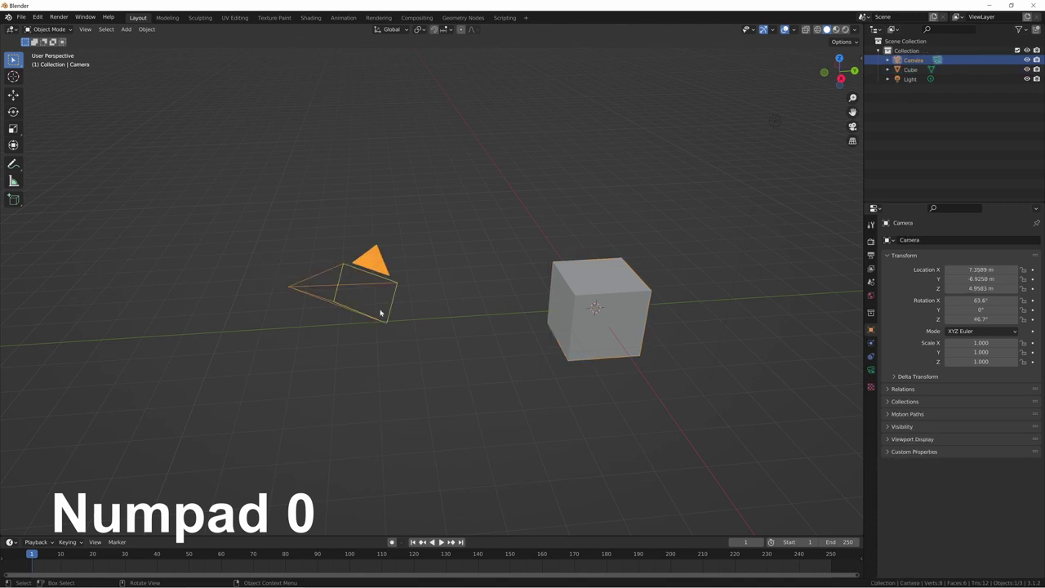
key(KP_0)
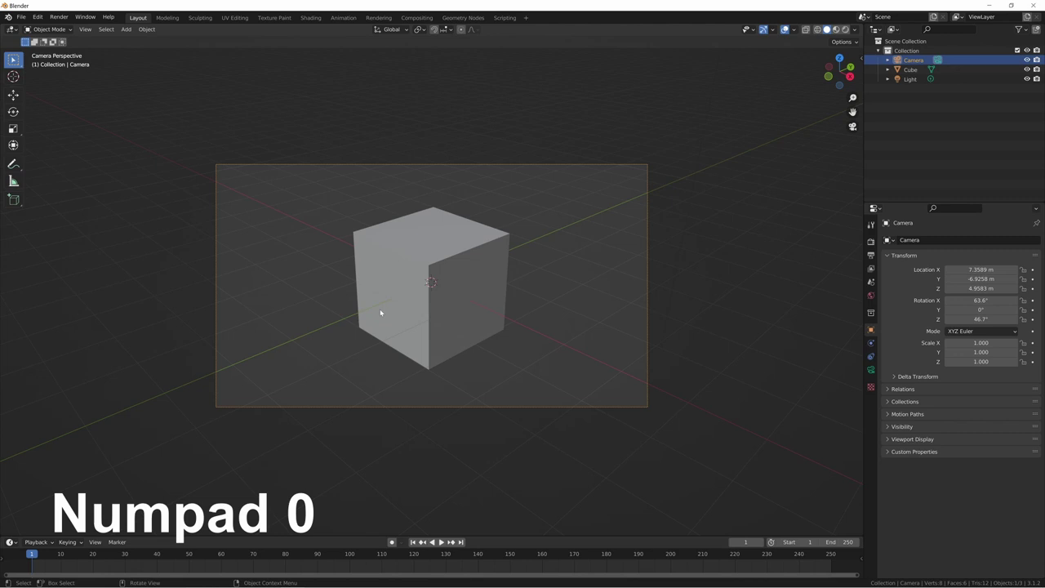
key(KP_0)
key(KP_0)
key(KP_0)
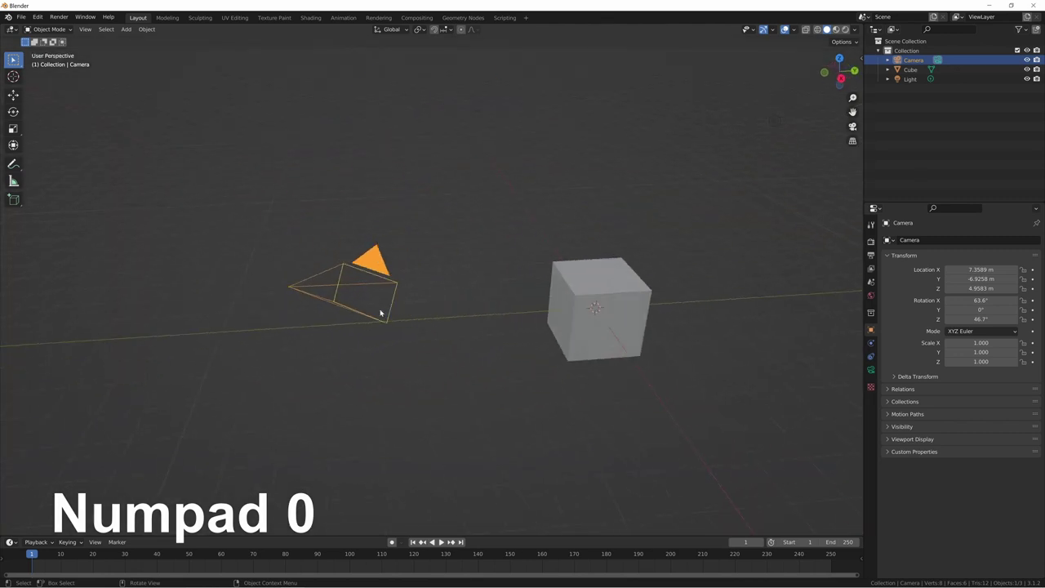
Frame the cube in the viewport as the selected object and zoom back out
key(KP_Decimal)
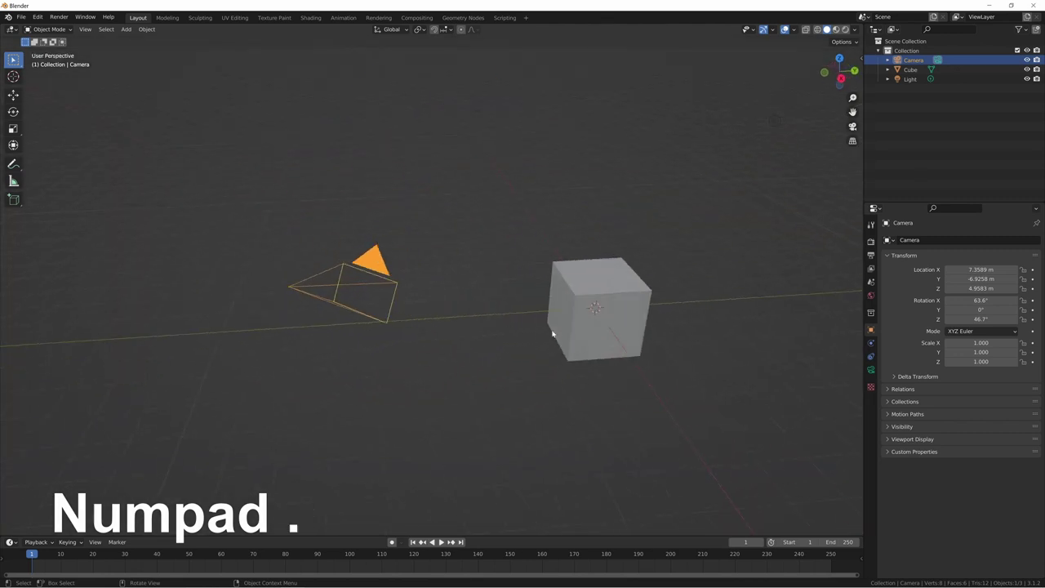
click(604, 333)
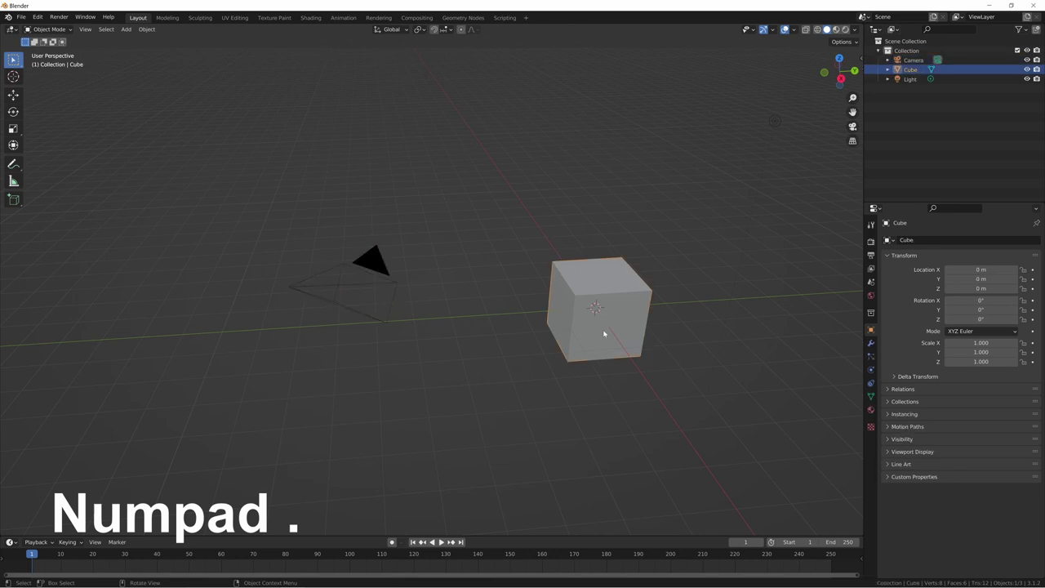
key(KP_Decimal)
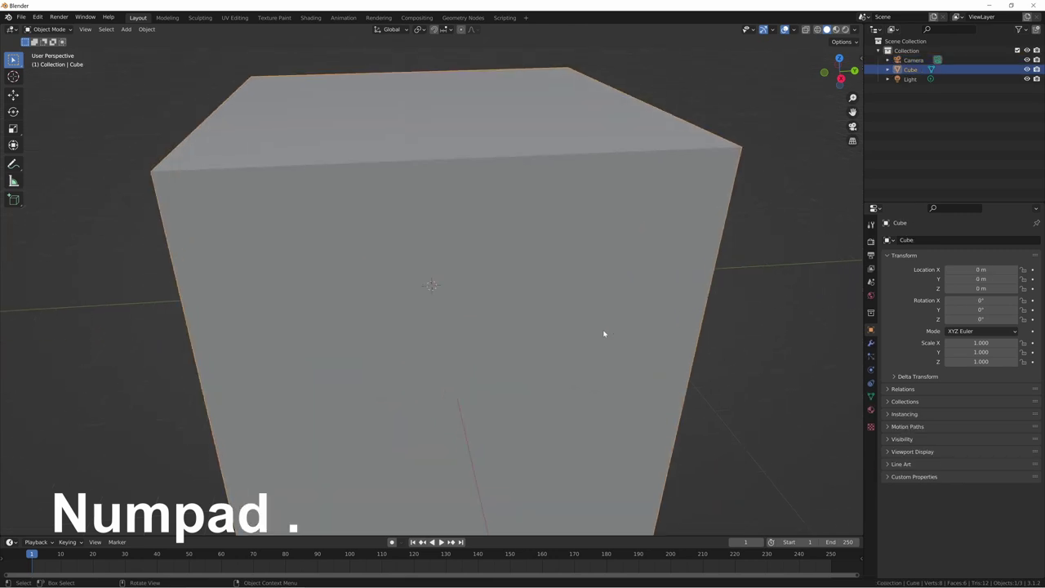
scroll(604, 333, down, 10)
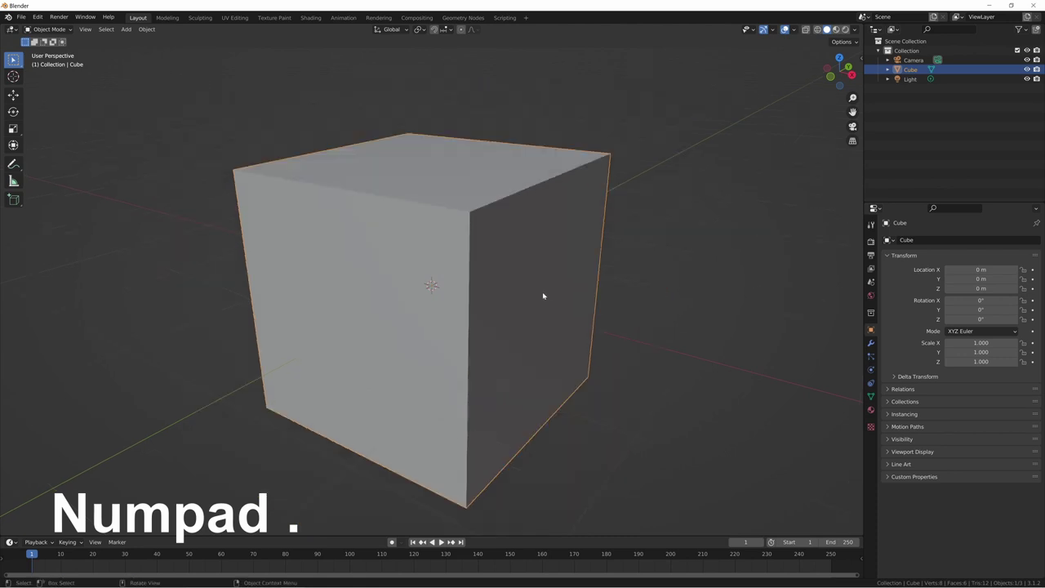
Add the camera to the cube selection, frame both objects in the viewport, and deselect everything
click(518, 231)
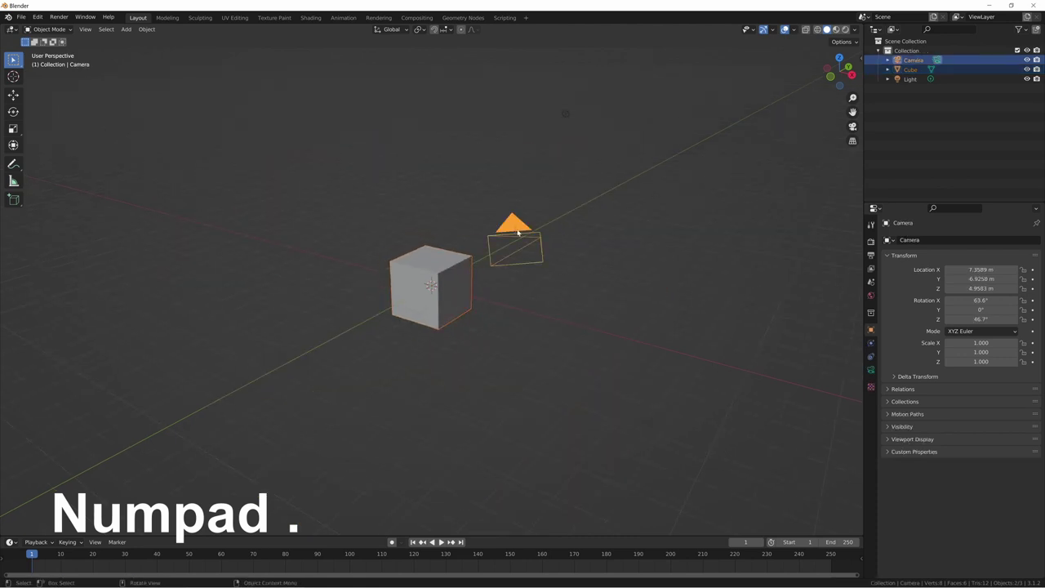
middle_drag(518, 232, 117, 293)
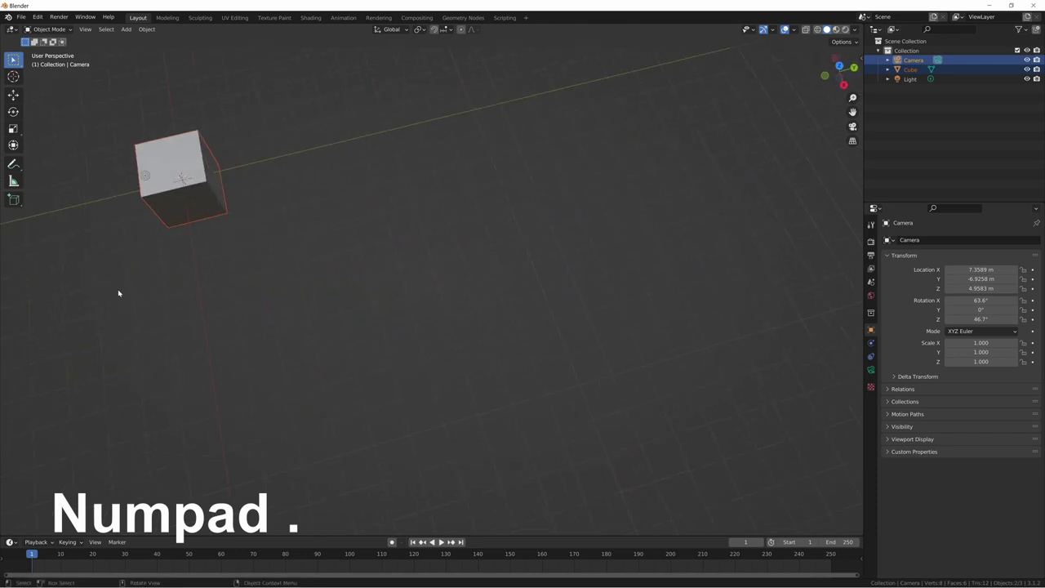
key(KP_Decimal)
click(390, 348)
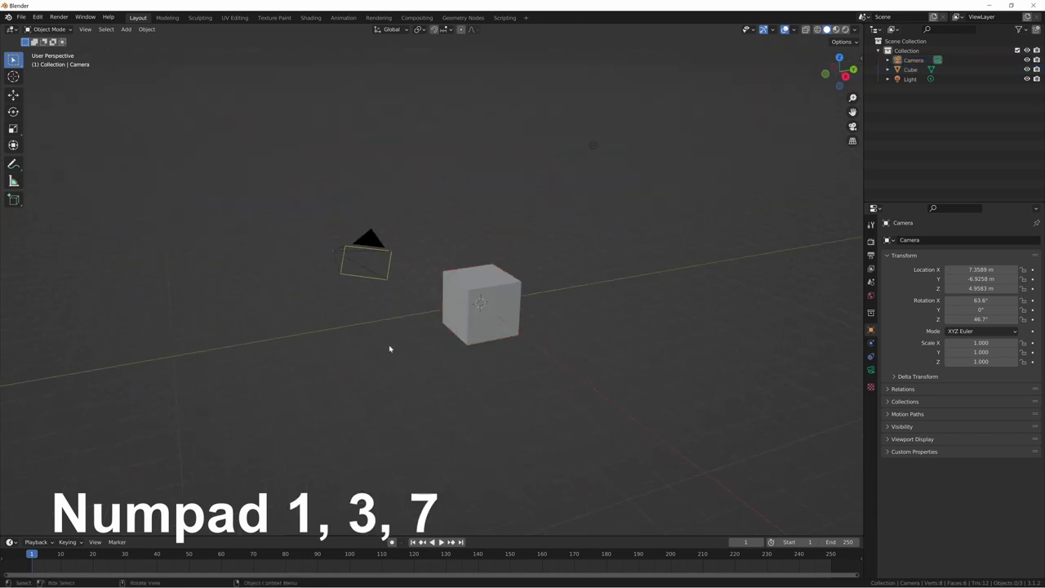
Cycle the viewport through the front, right and top orthographic views
key(KP_1)
key(KP_3)
key(KP_7)
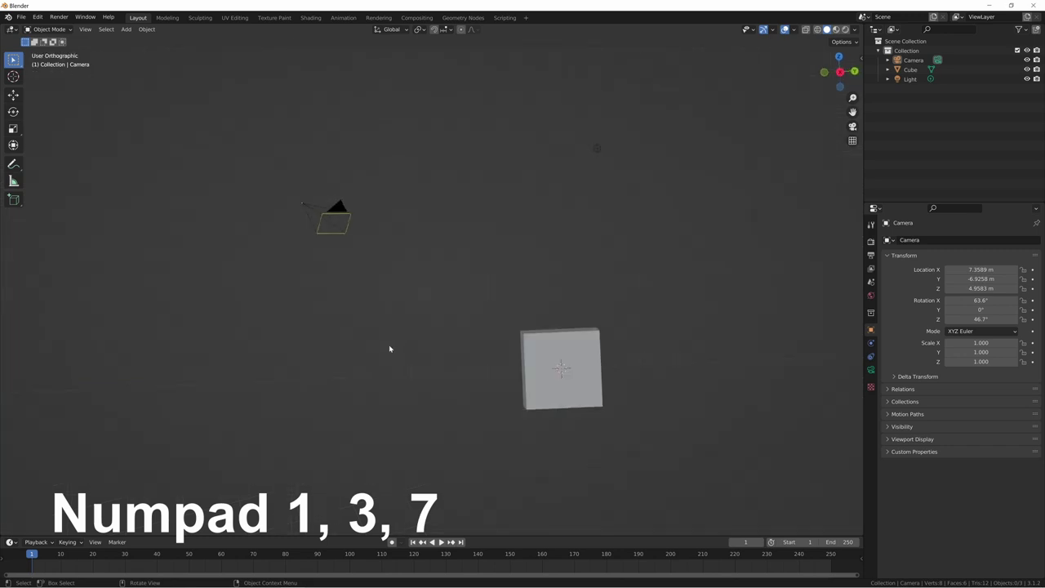
key(KP_1)
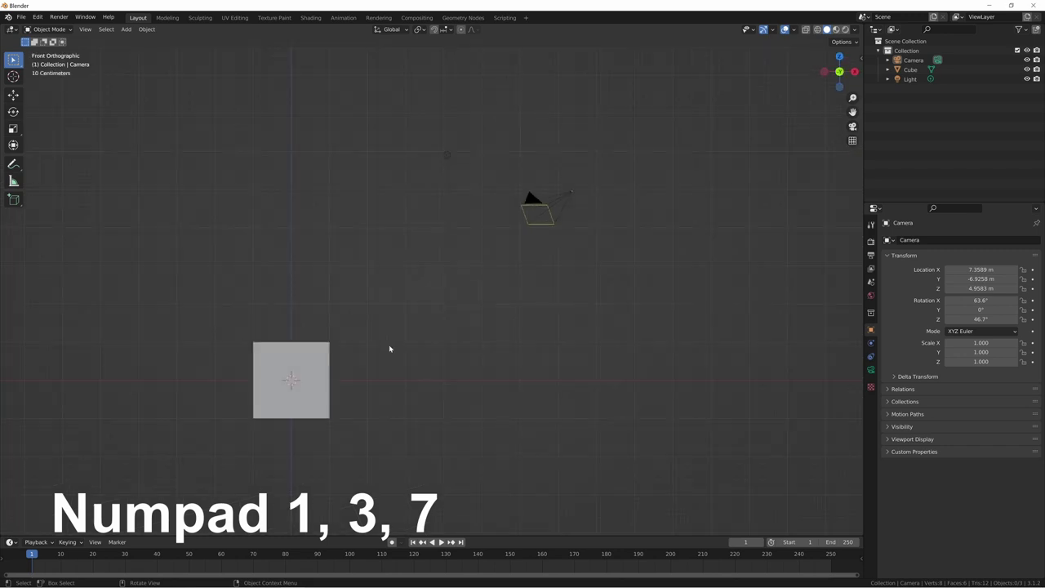
key(KP_3)
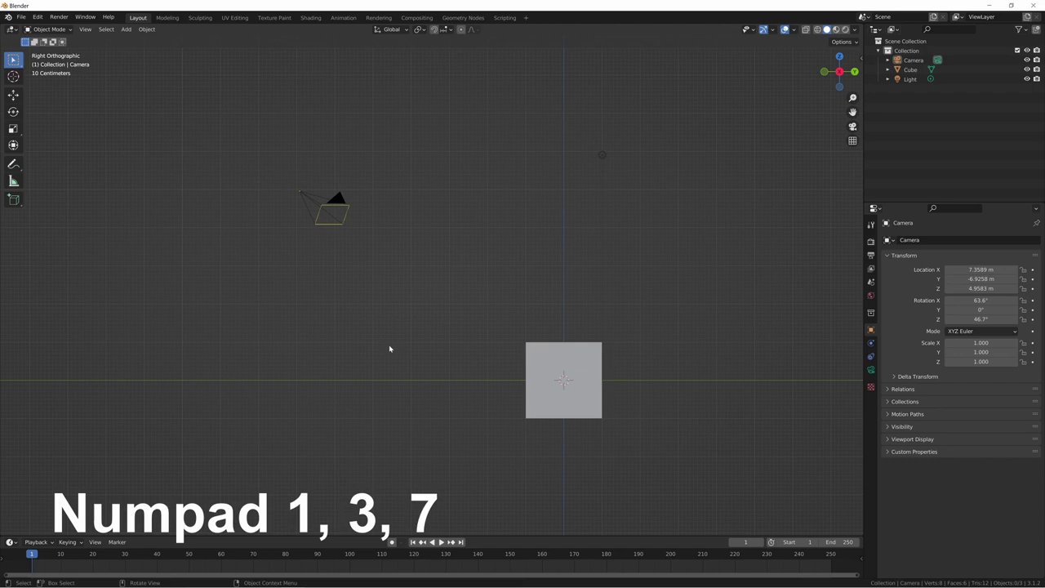
key(KP_7)
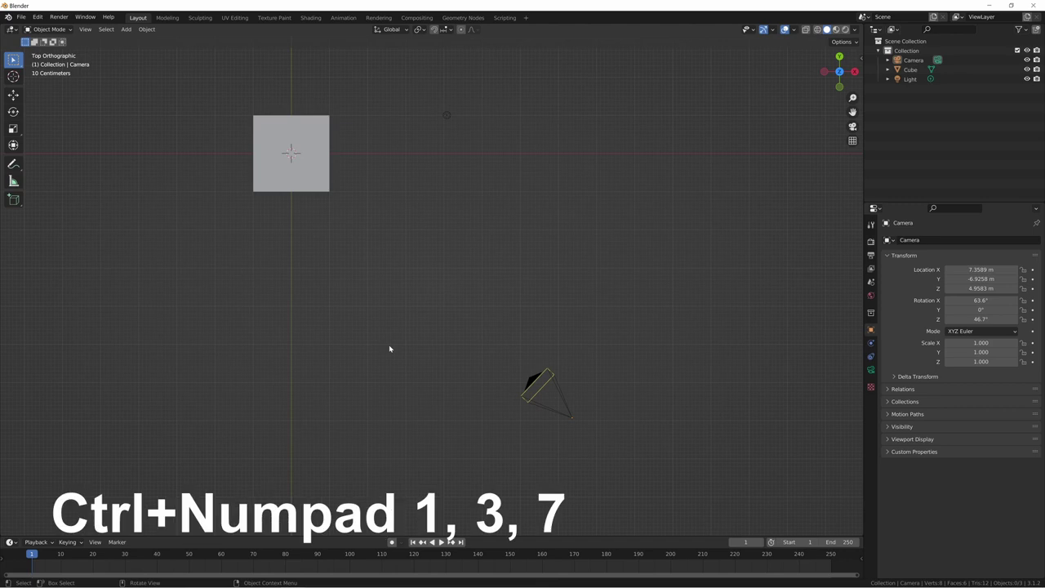
Switch the viewport from the front view through the back, left and bottom orthographic views
key(KP_1)
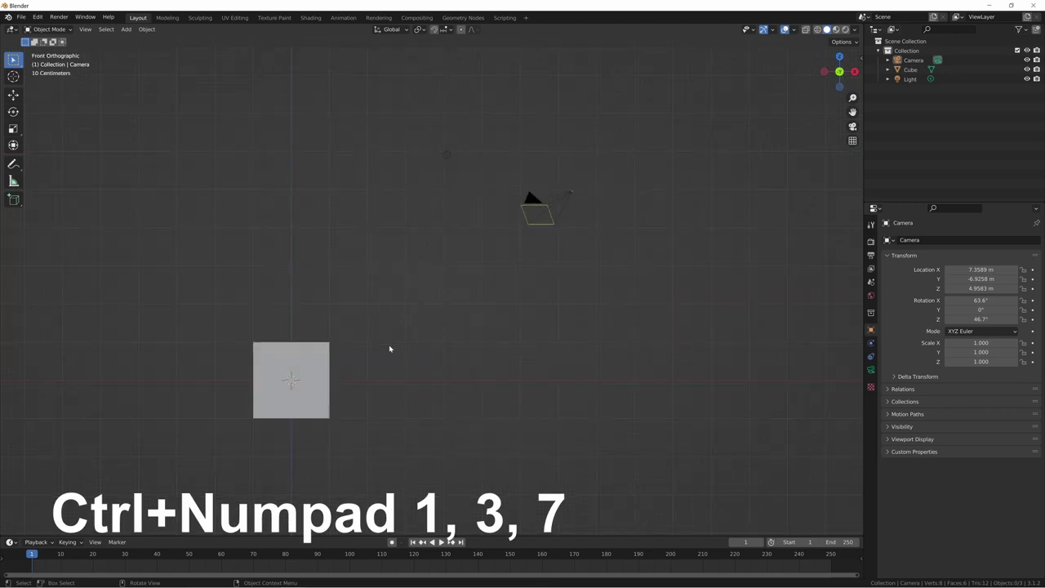
key(ctrl+KP_1)
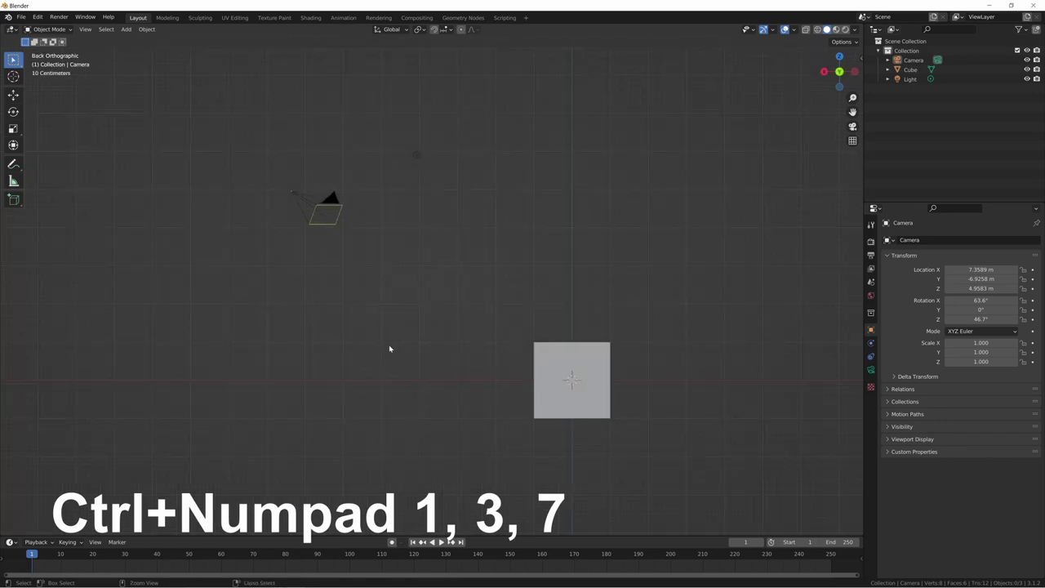
key(ctrl+KP_3)
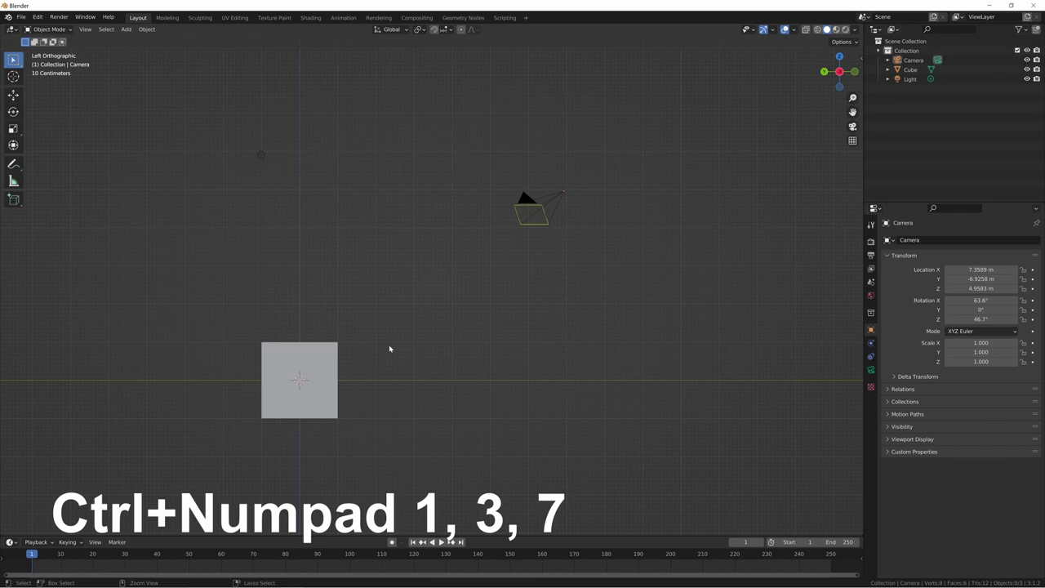
key(ctrl+KP_7)
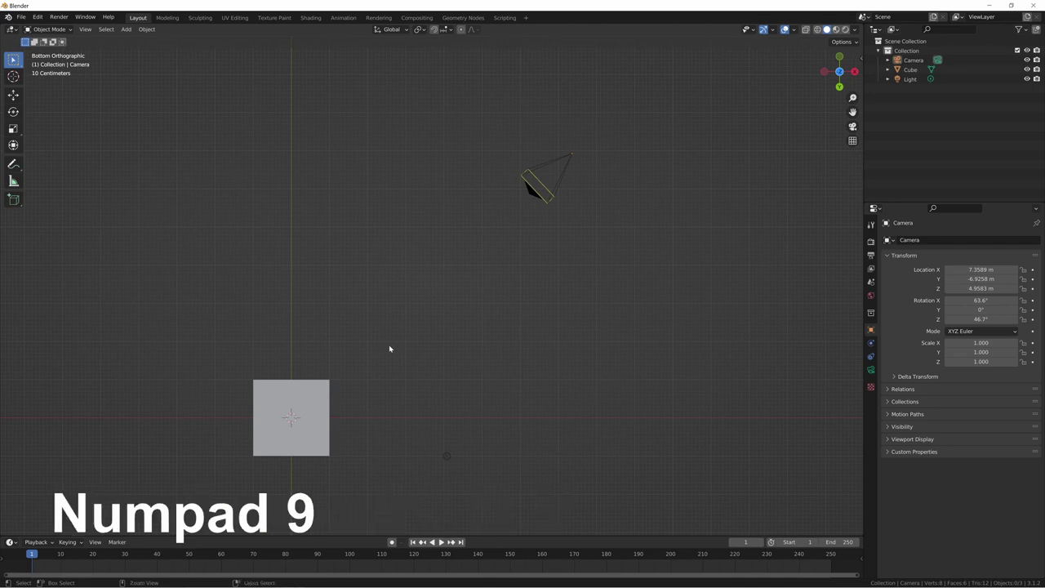
Move through the right, front and top orthographic views, and flip the top view to the opposite side
key(KP_9)
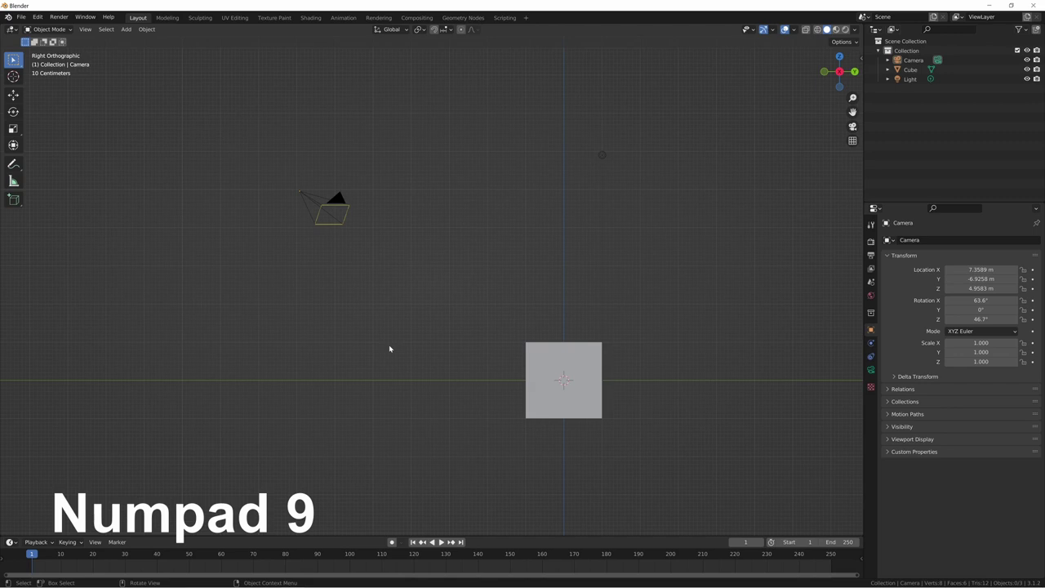
key(KP_9)
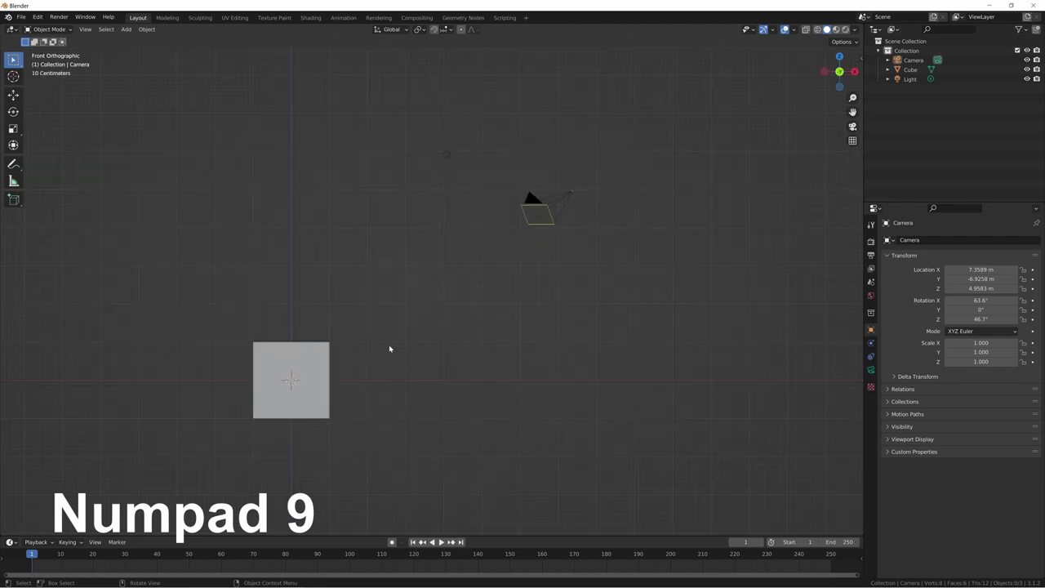
key(ctrl+KP_1)
key(KP_7)
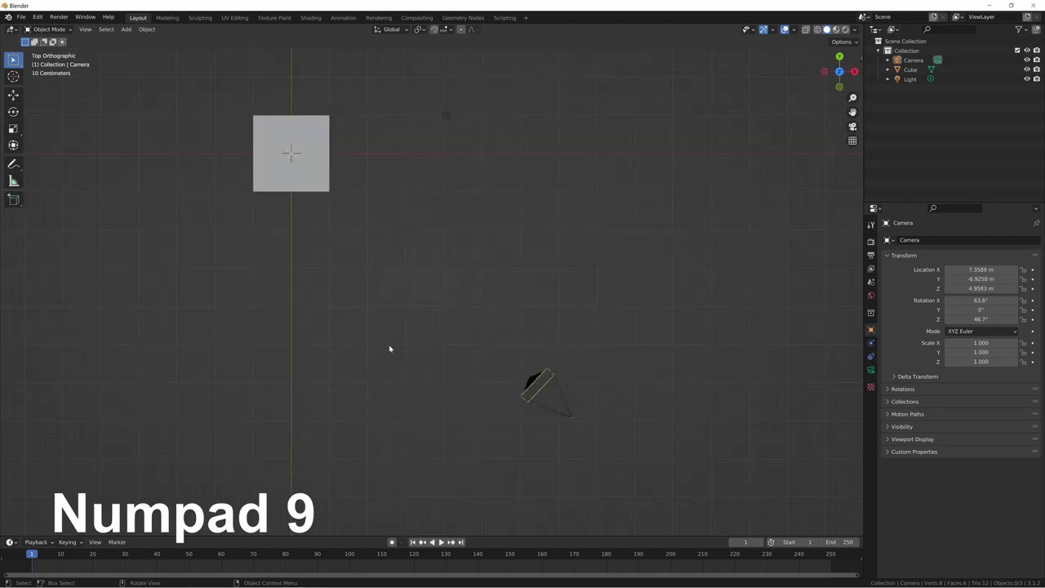
key(KP_9)
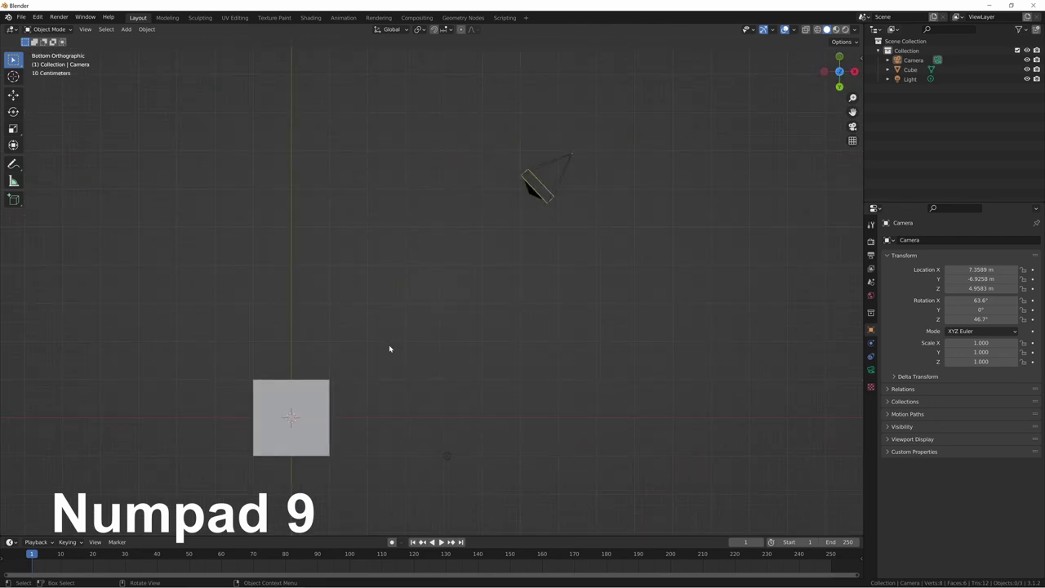
Orbit to a perspective view, flip it to the opposite side, and toggle orthographic projection on and off
middle_drag(389, 348, 401, 449)
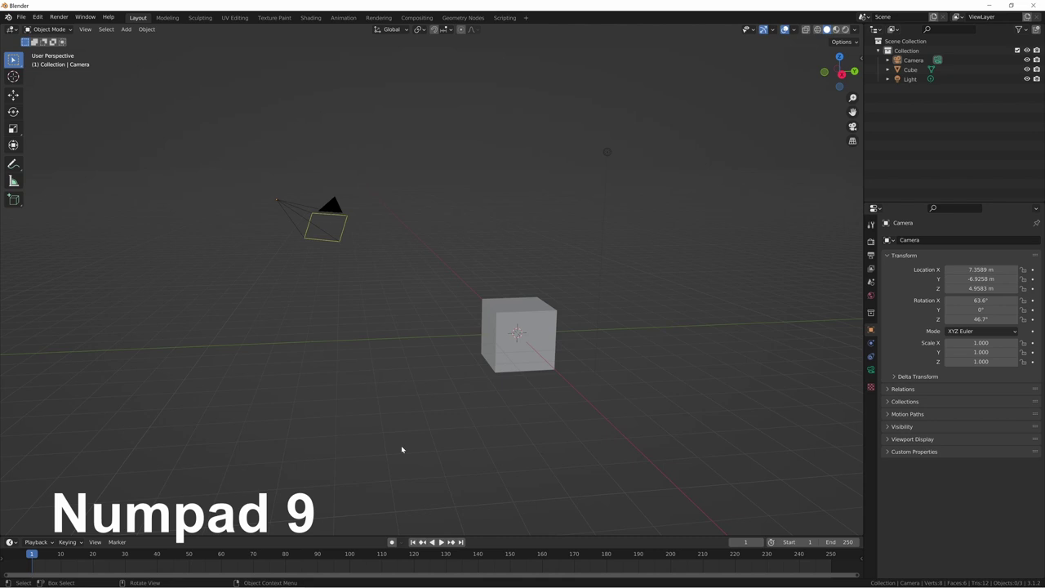
key(KP_9)
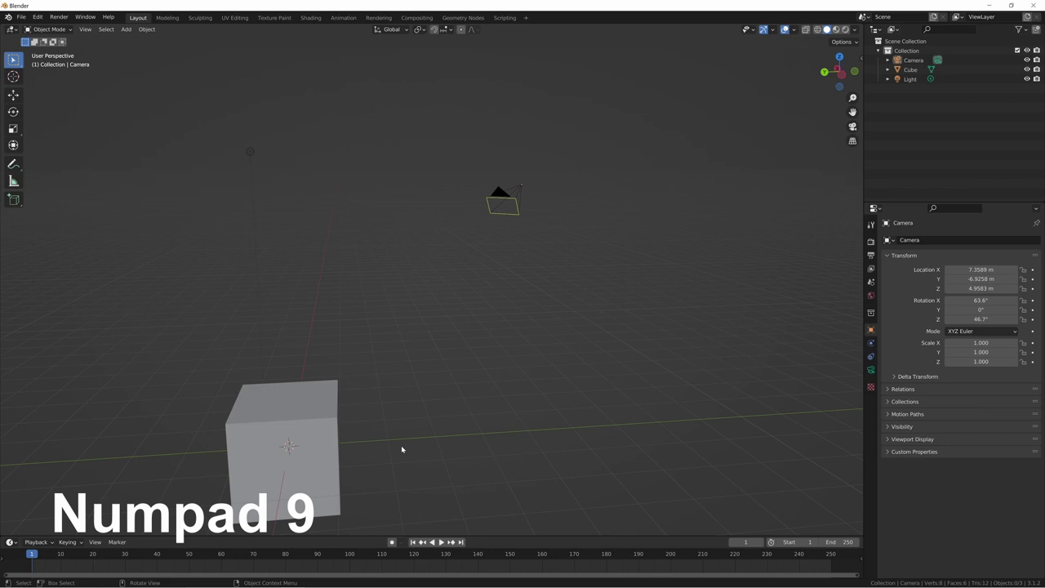
key(KP_5)
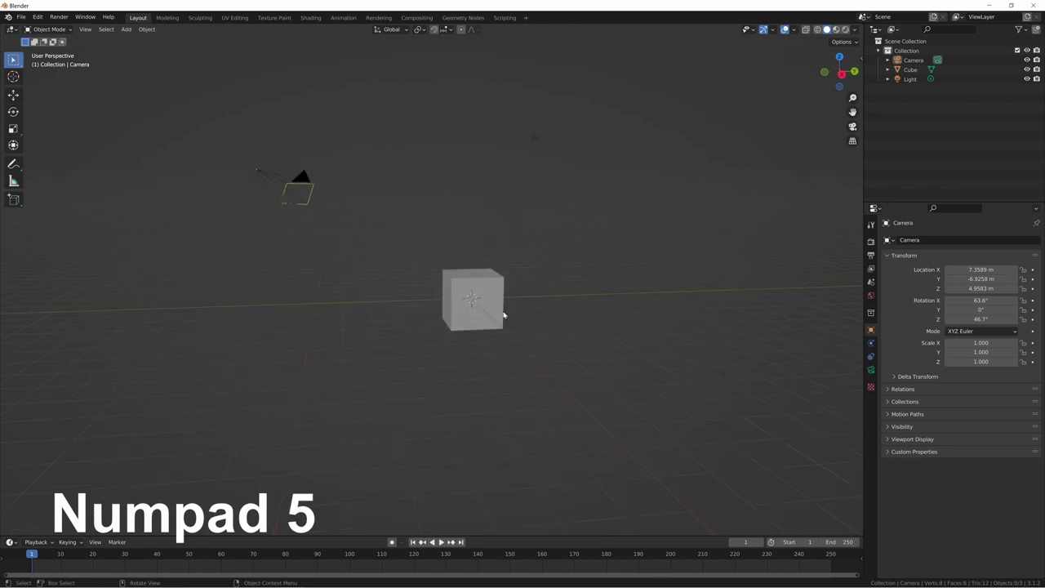
key(KP_5)
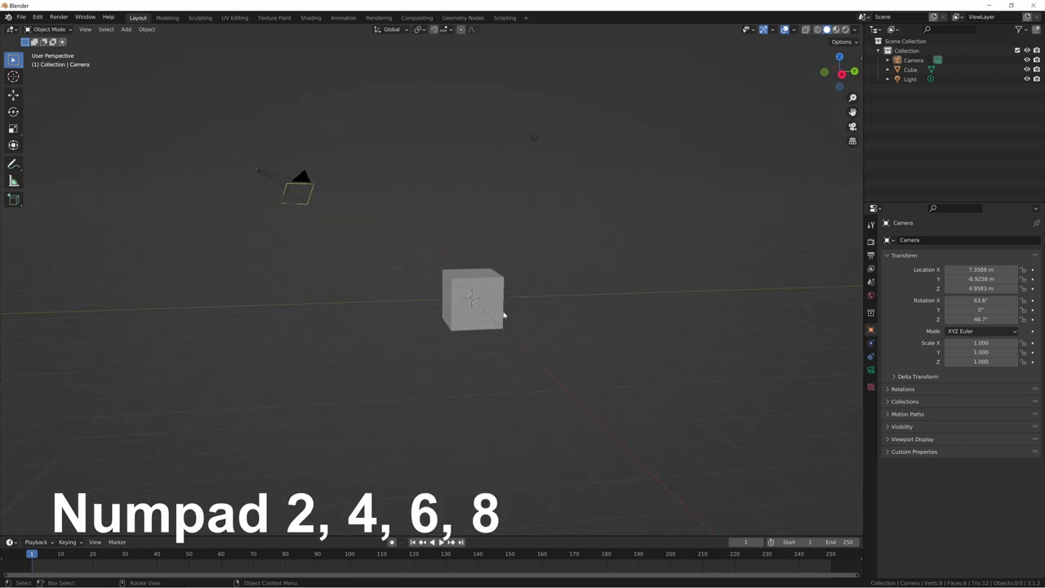
Orbit the viewport vertically over the cube in fixed increments
key(KP_8)
key(KP_8)
key(KP_8)
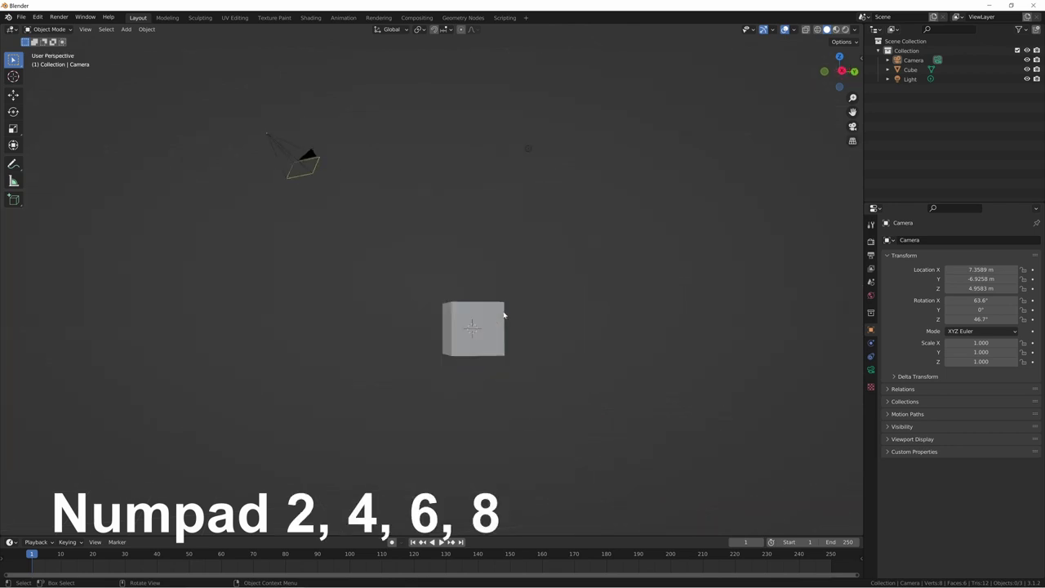
key(KP_8)
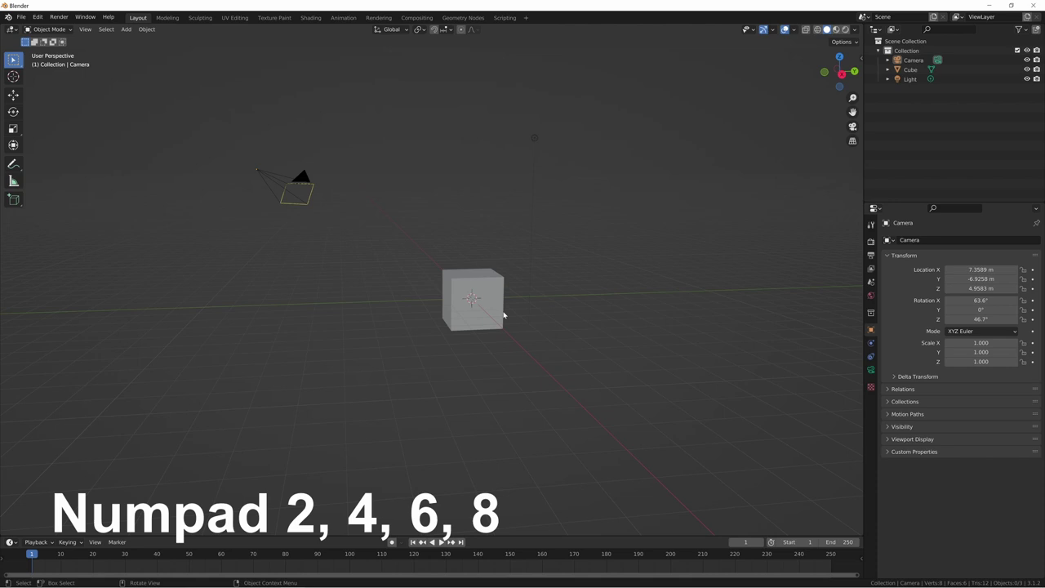
Orbit the viewport around the cube horizontally in both directions and tilt it in fixed increments
key(KP_6)
key(KP_6)
key(KP_6)
key(KP_6)
key(KP_6)
key(KP_6)
key(KP_6)
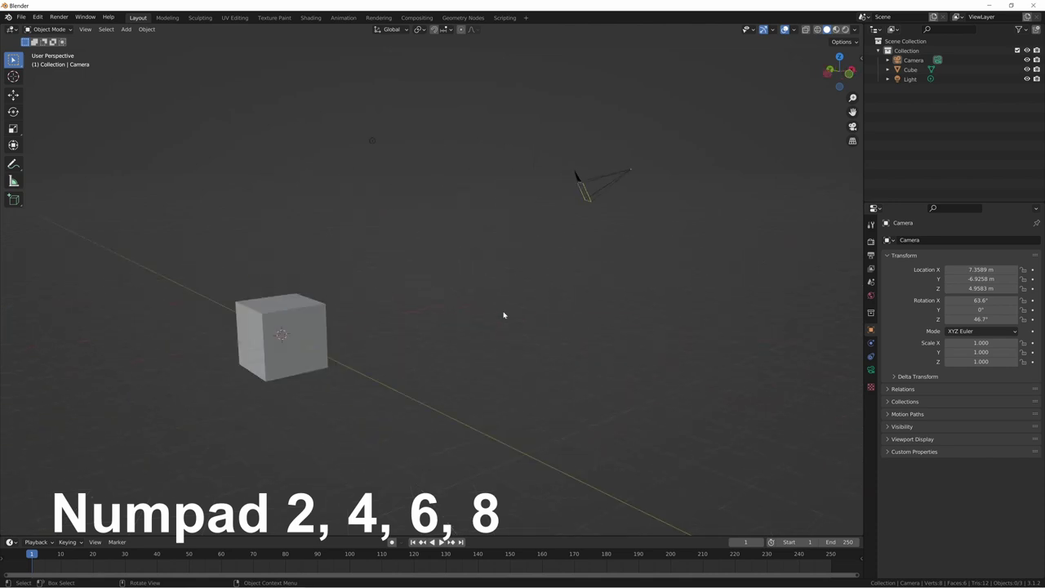
key(KP_4)
key(KP_4)
key(KP_4)
key(KP_4)
key(KP_4)
key(KP_4)
key(KP_6)
key(KP_6)
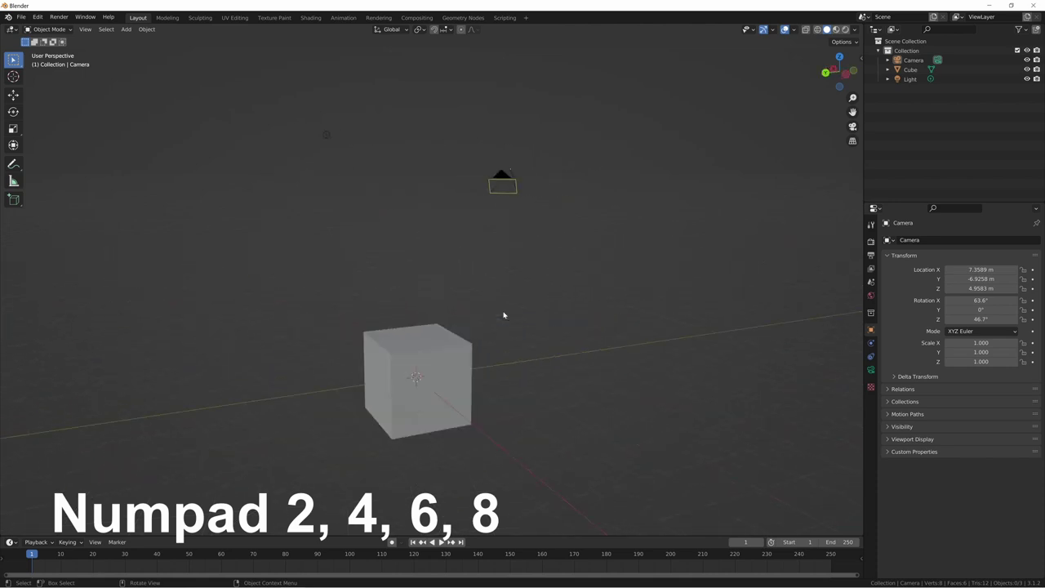
key(KP_6)
key(KP_2)
key(KP_8)
key(KP_8)
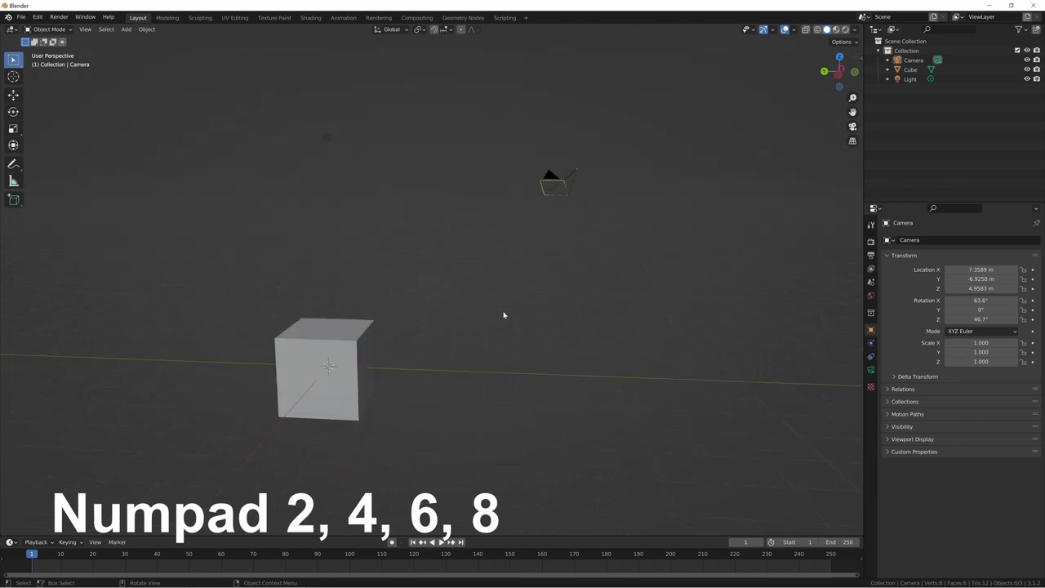
key(KP_4)
Zoom the viewport in and out in increments and orbit back to an angled view of the cube
key(KP_Subtract)
key(KP_Add)
key(KP_Add)
key(KP_Add)
key(KP_Add)
key(KP_Add)
key(KP_Add)
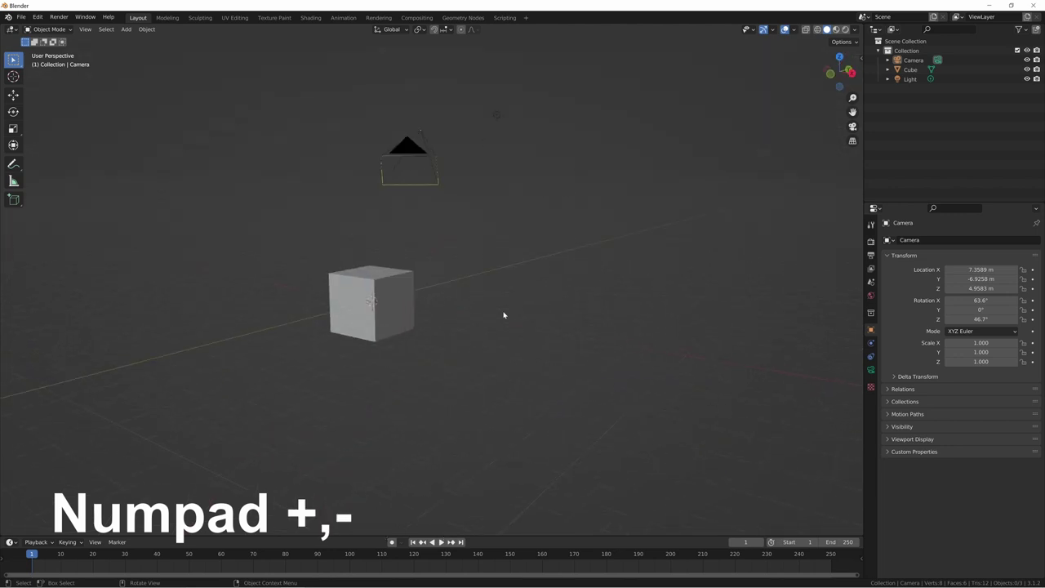
key(KP_Subtract)
key(KP_Subtract)
key(KP_Subtract)
key(KP_Subtract)
key(KP_Subtract)
key(KP_Subtract)
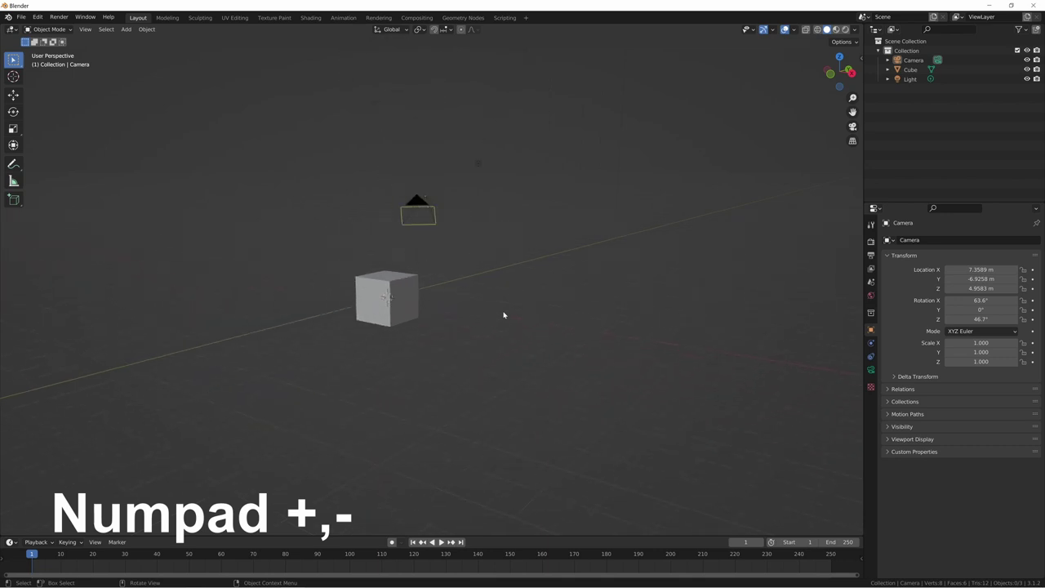
middle_drag(504, 313, 435, 340)
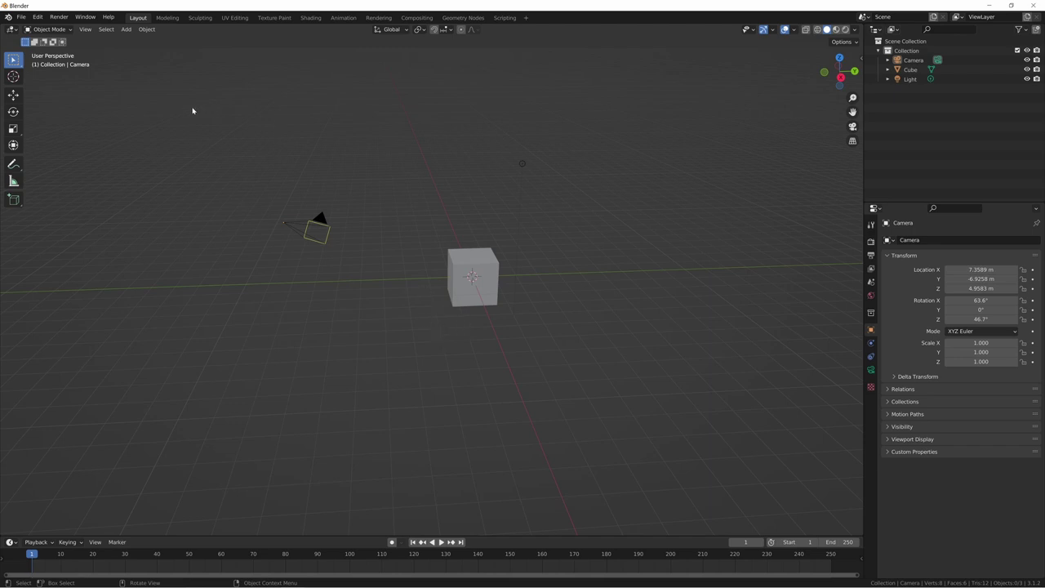
Open the Input section of the Preferences and locate the Emulate Numpad keyboard option
click(37, 17)
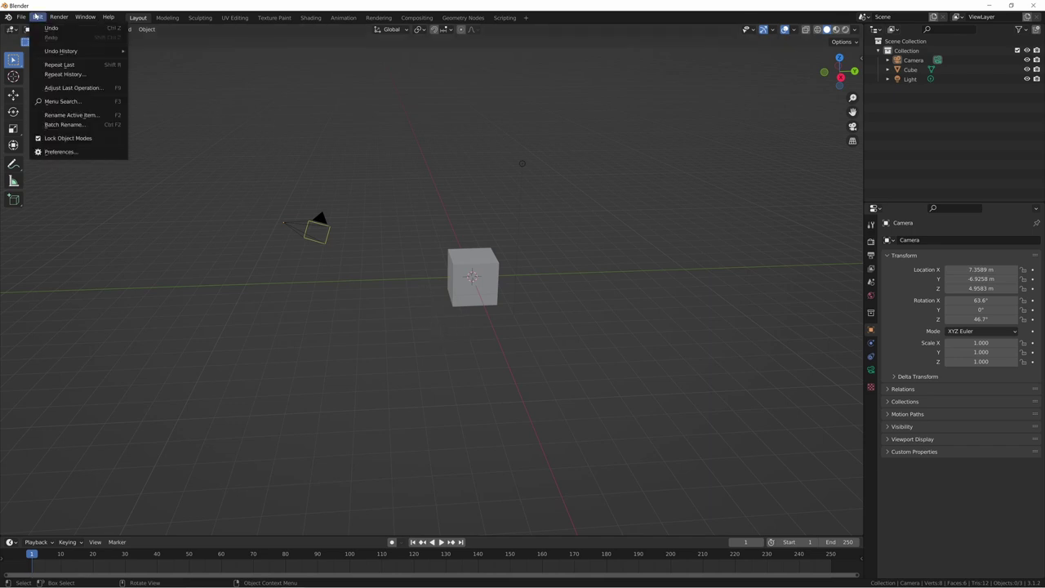
click(54, 153)
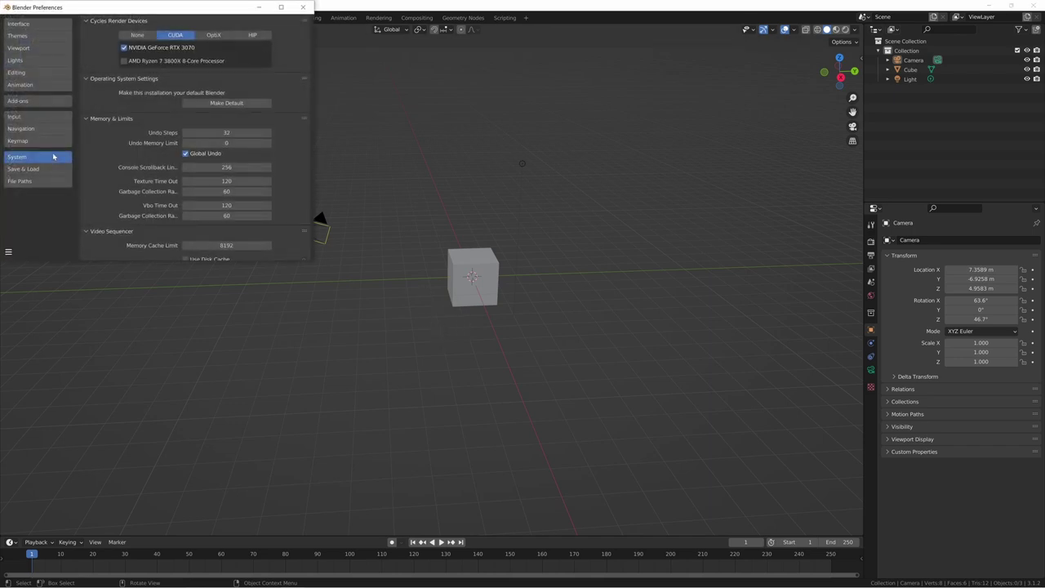
click(17, 117)
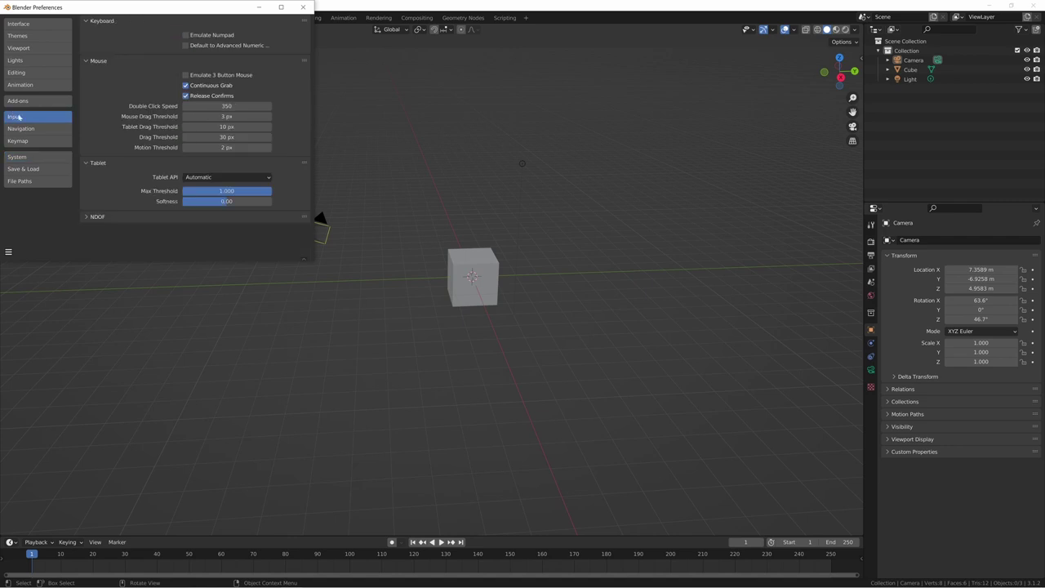
click(186, 35)
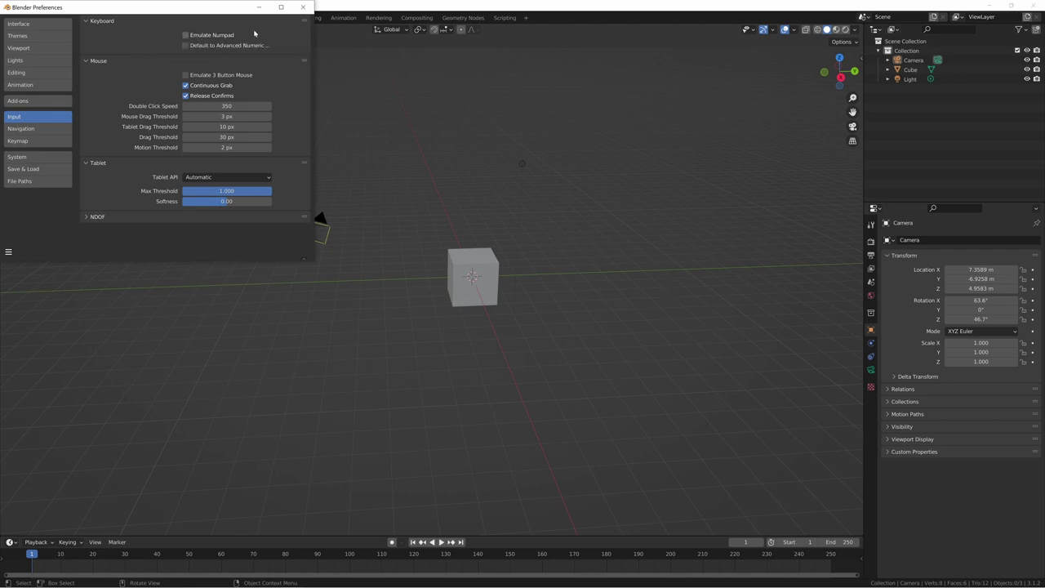
Close the Preferences window, select the default cube and try rotating it freely
click(303, 6)
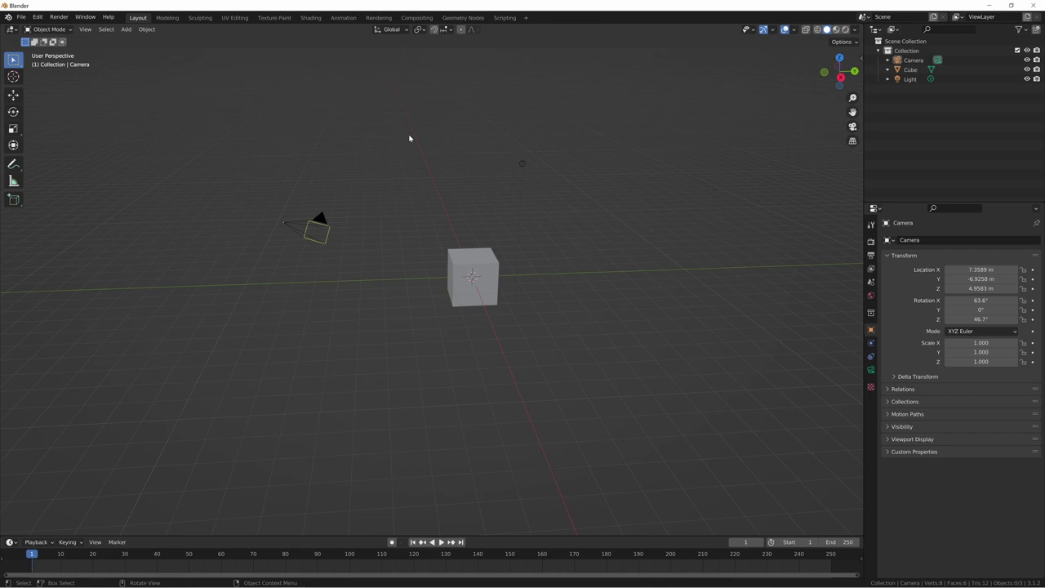
click(457, 261)
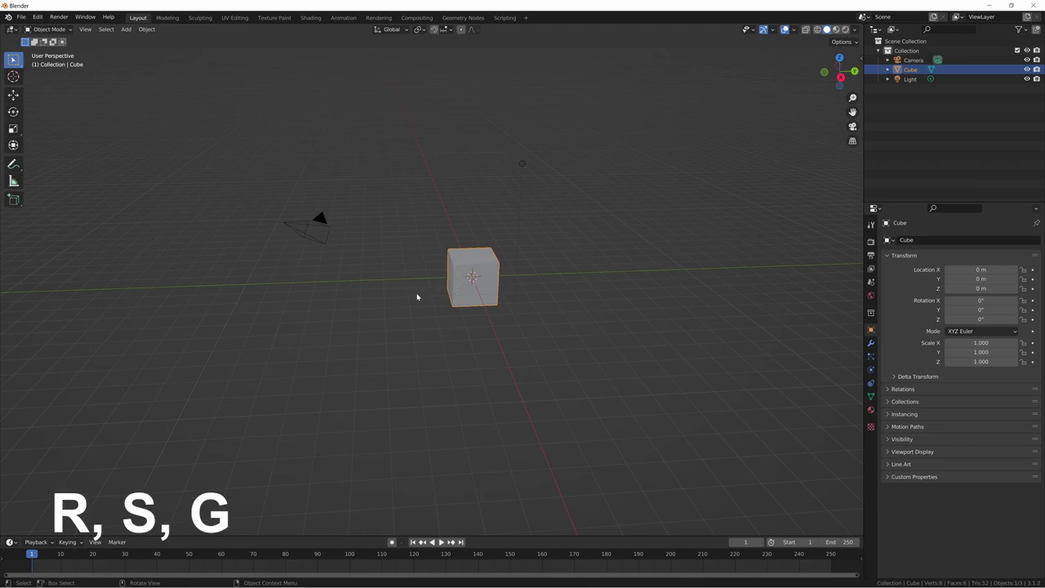
key(r)
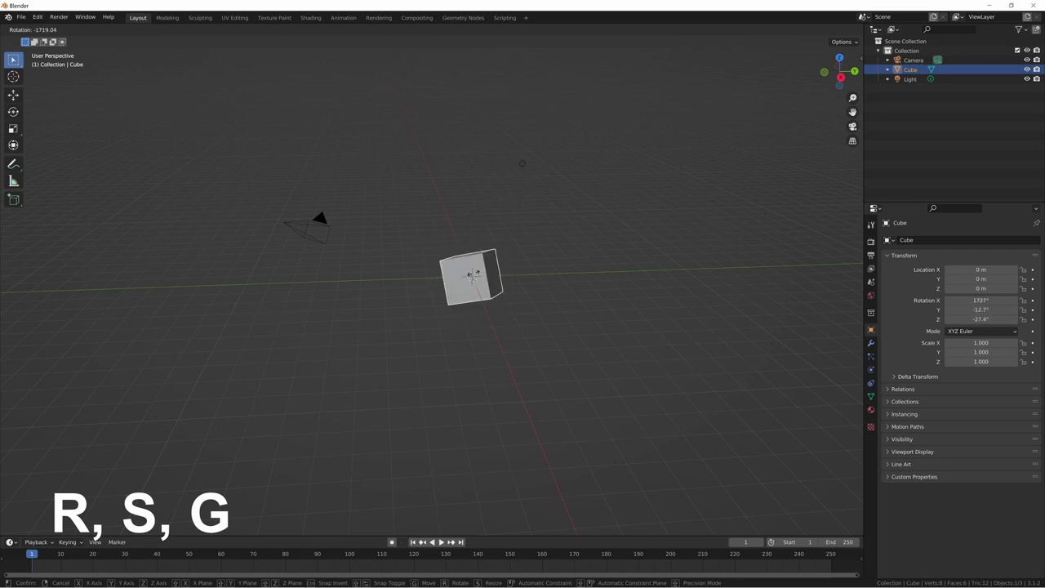
key(Escape)
Try scaling the cube uniformly and moving it freely, cancelling each transform
middle_drag(427, 303, 483, 342)
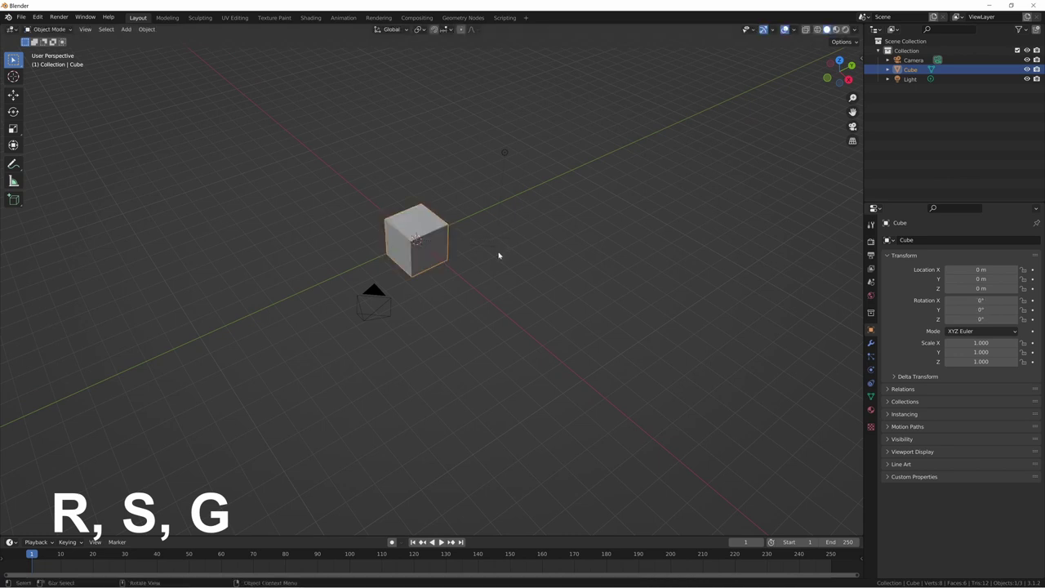
key(s)
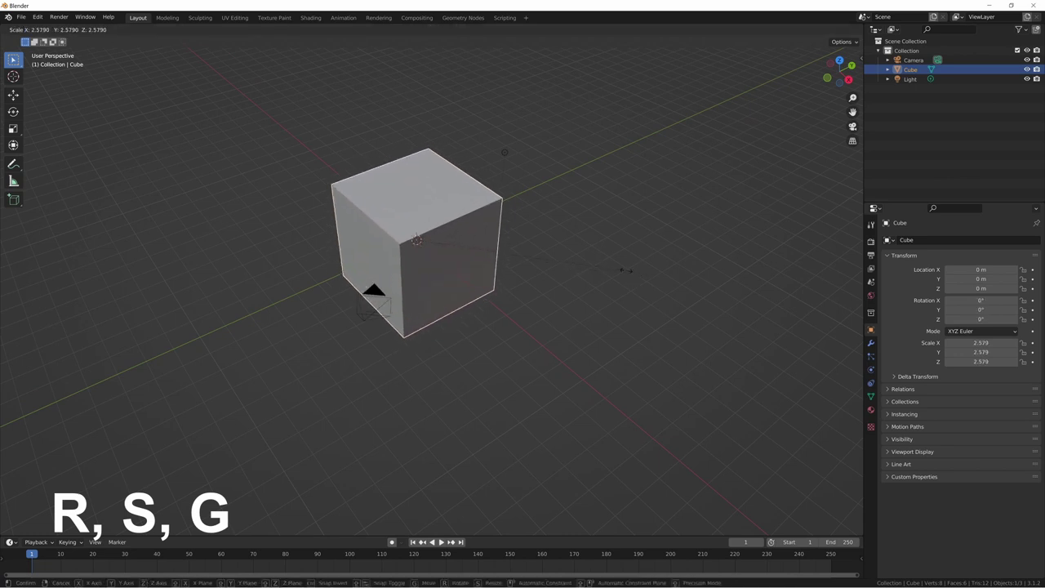
key(Escape)
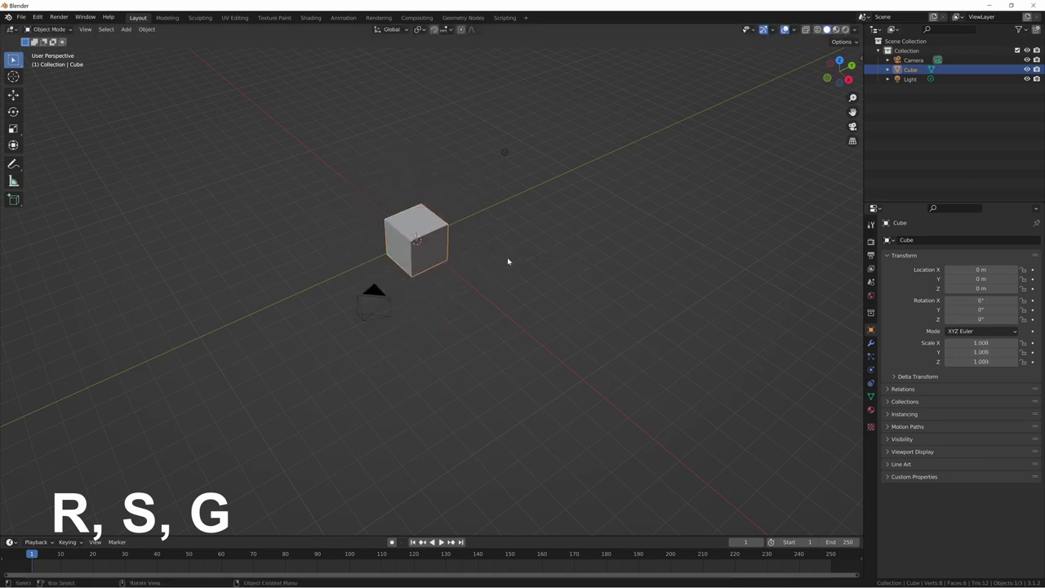
key(g)
key(Escape)
Try moving the cube along the global X, Y and Z axes in turn, and cancel the move
middle_drag(543, 245, 552, 281)
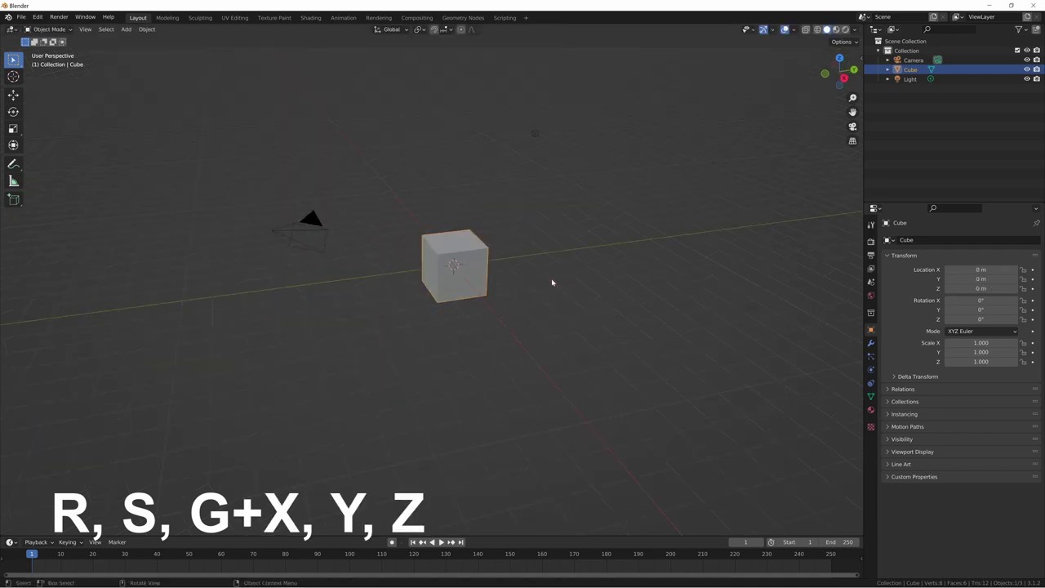
key(g)
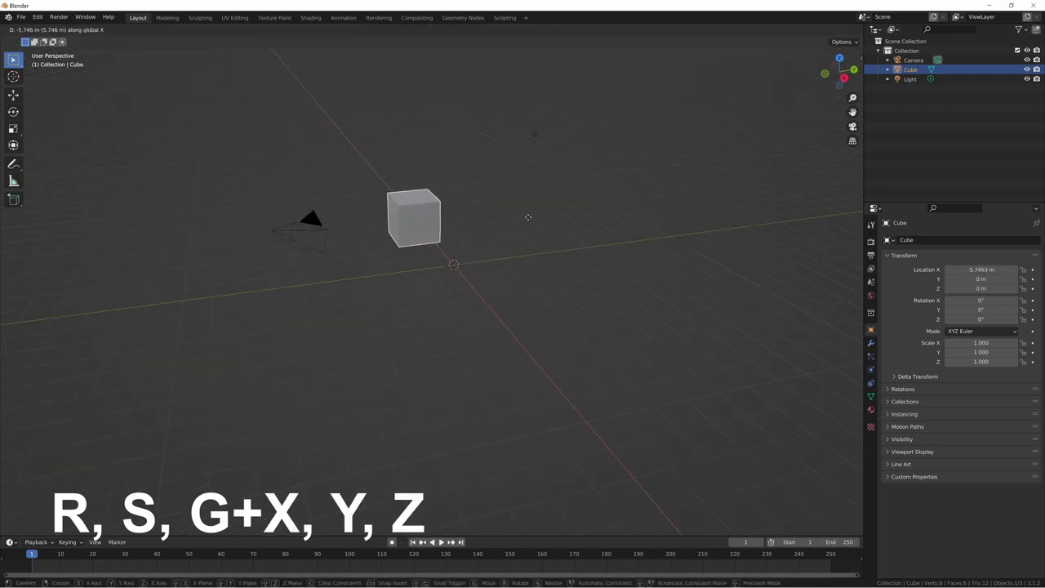
key(x)
key(y)
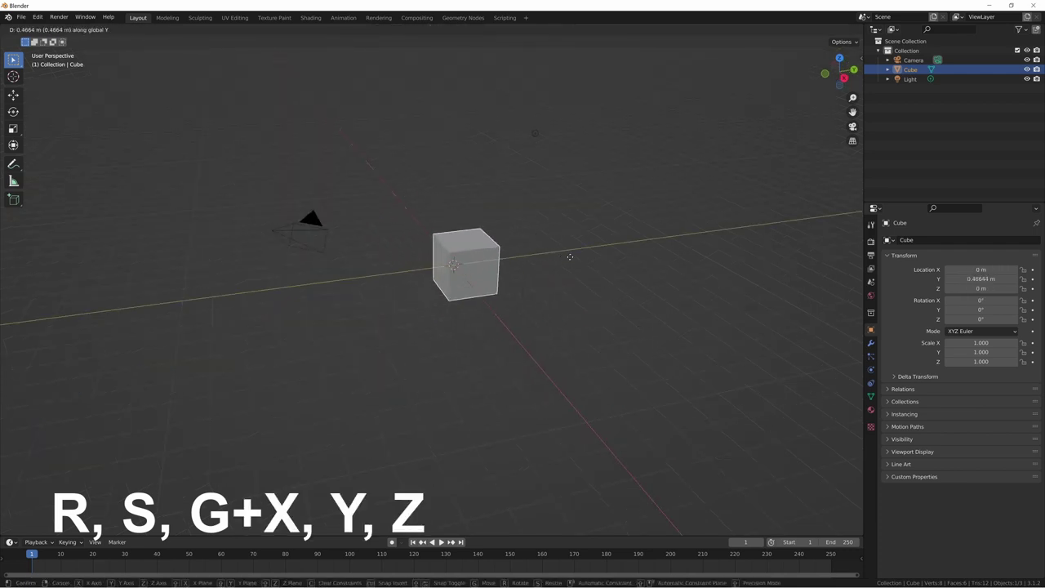
key(z)
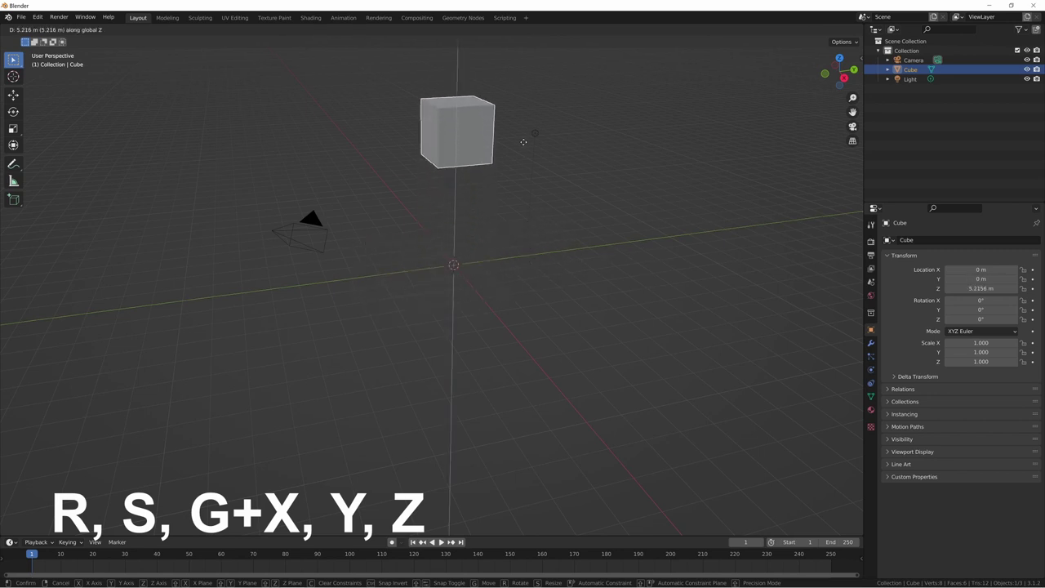
key(Escape)
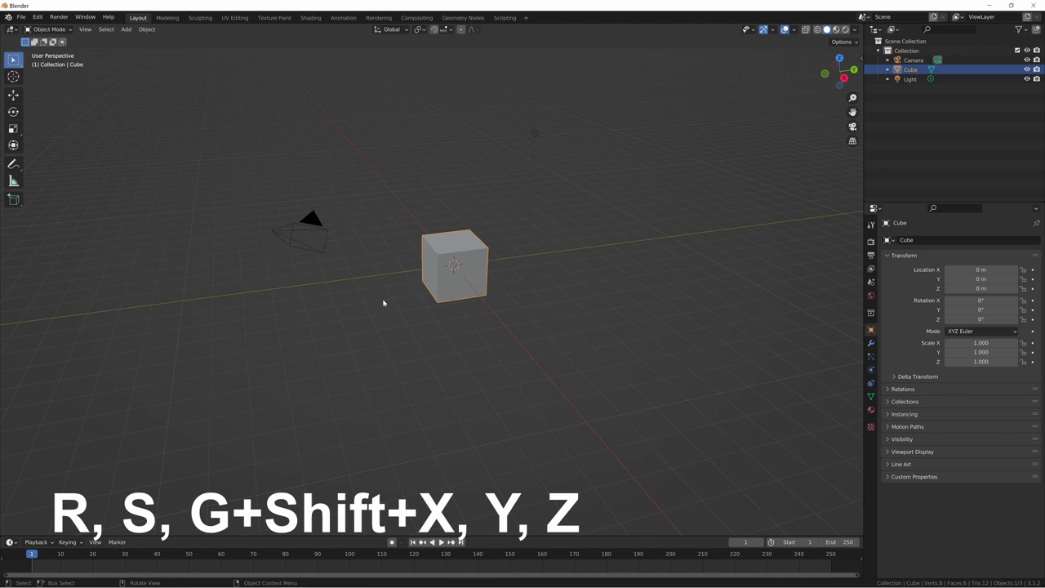
Try moving the cube in the horizontal plane with the global Z axis locked, and cancel the move
key(g)
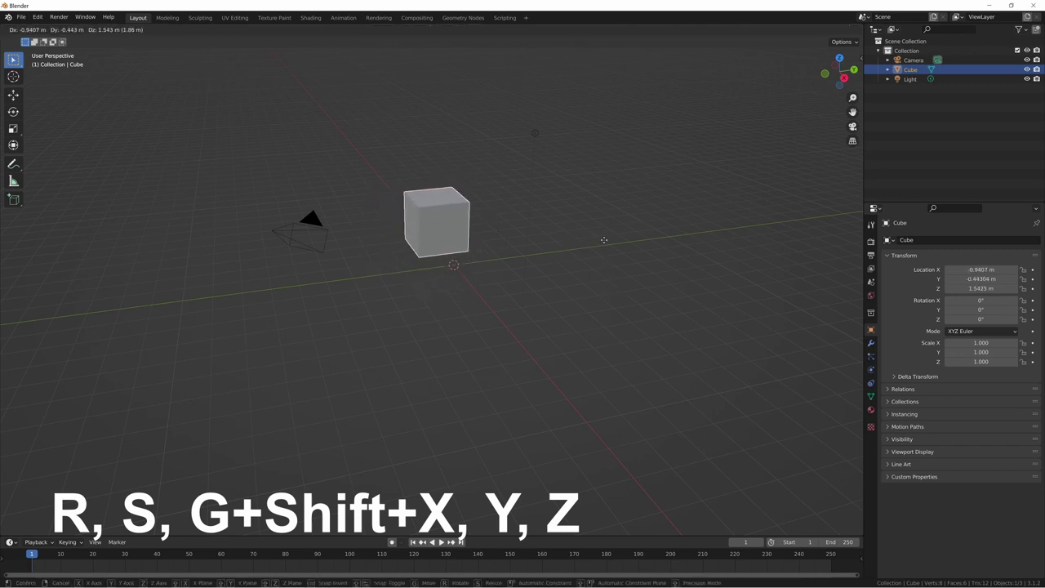
key(shift+z)
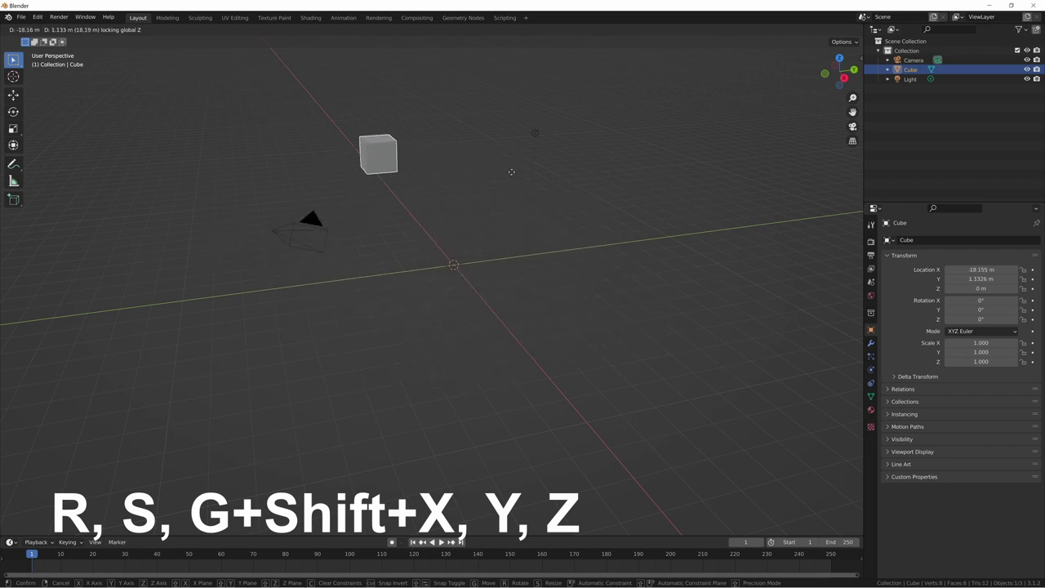
key(Escape)
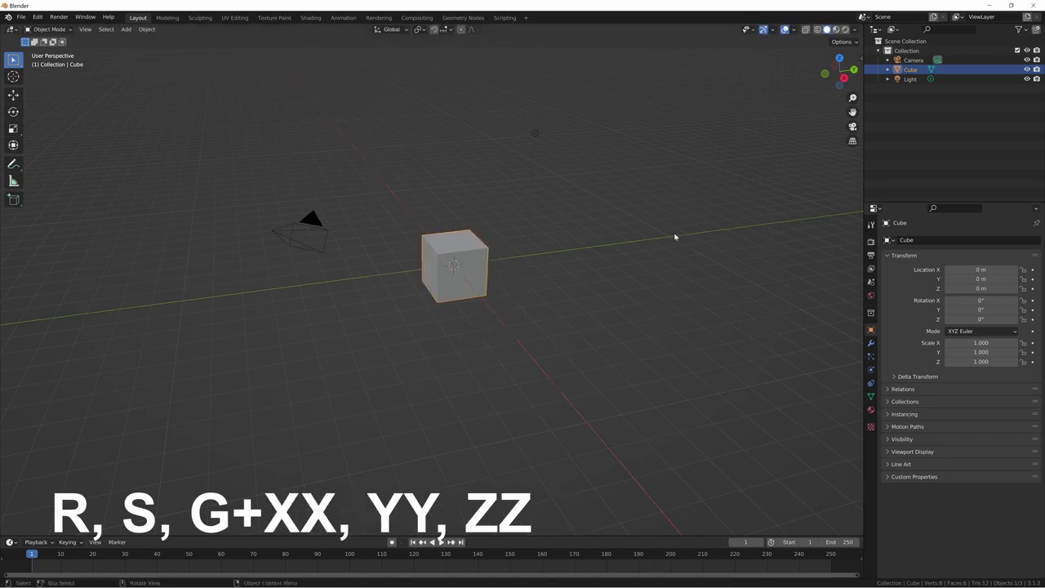
Rotate the cube freely by about 31° and try moving it along the global Y axis and its local Y axis
key(r)
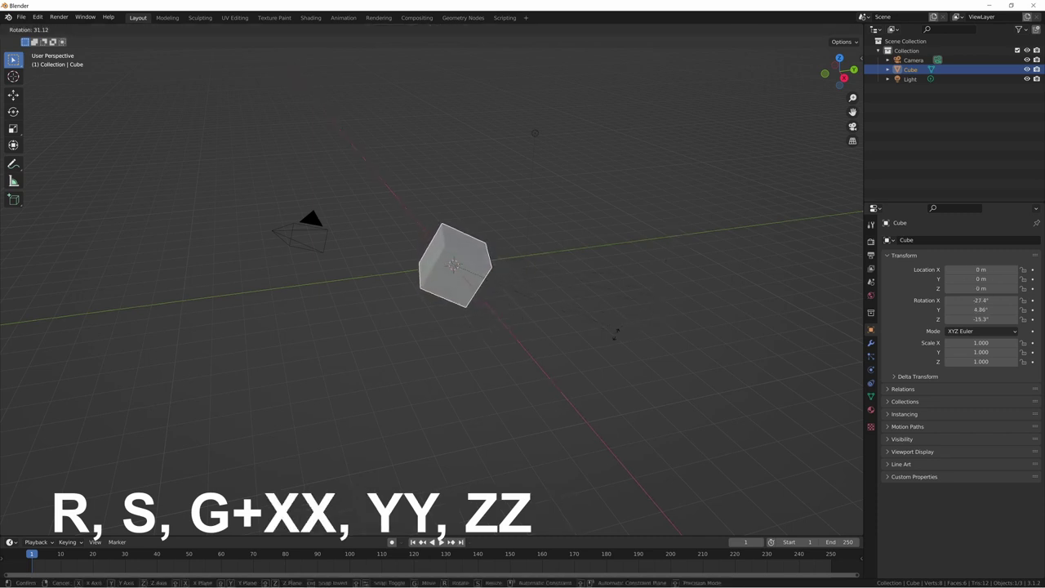
click(428, 262)
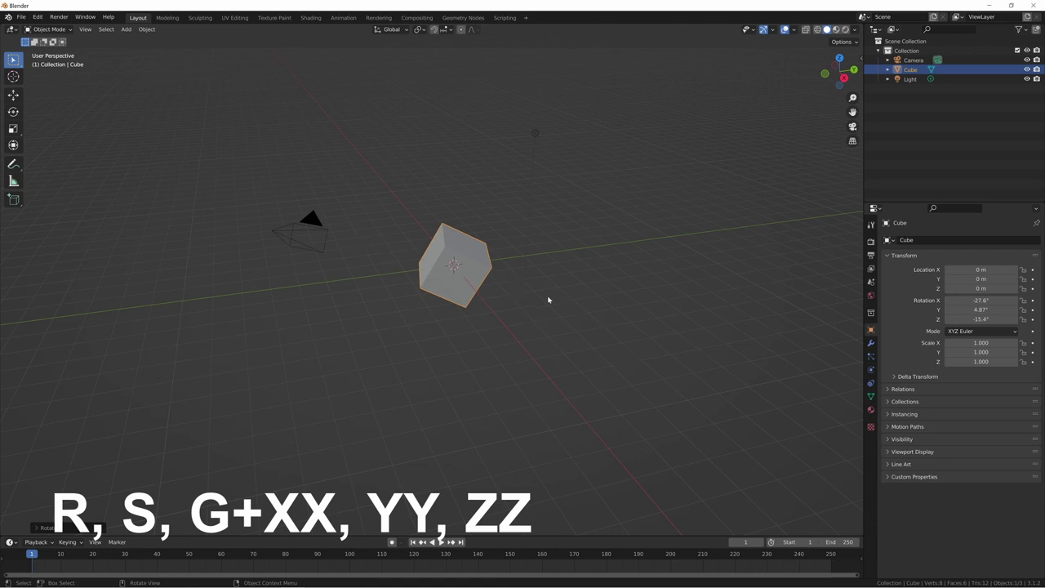
key(g)
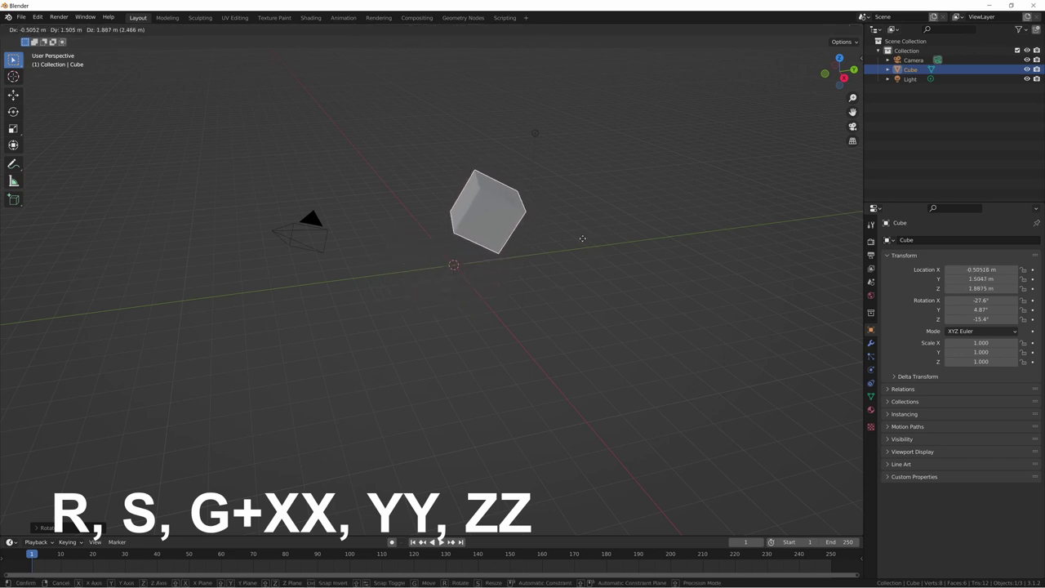
key(y)
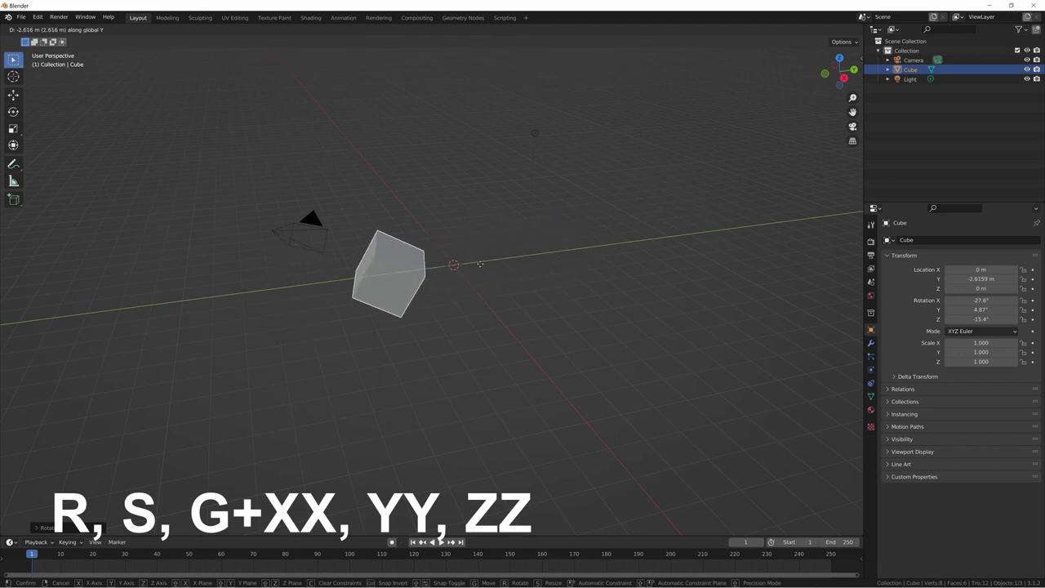
key(y)
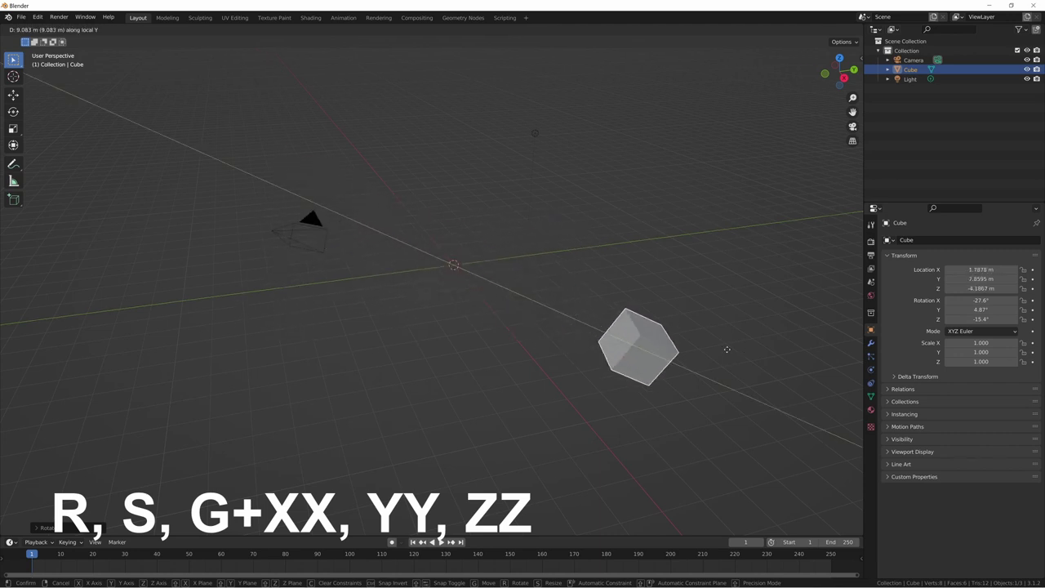
right_click(546, 280)
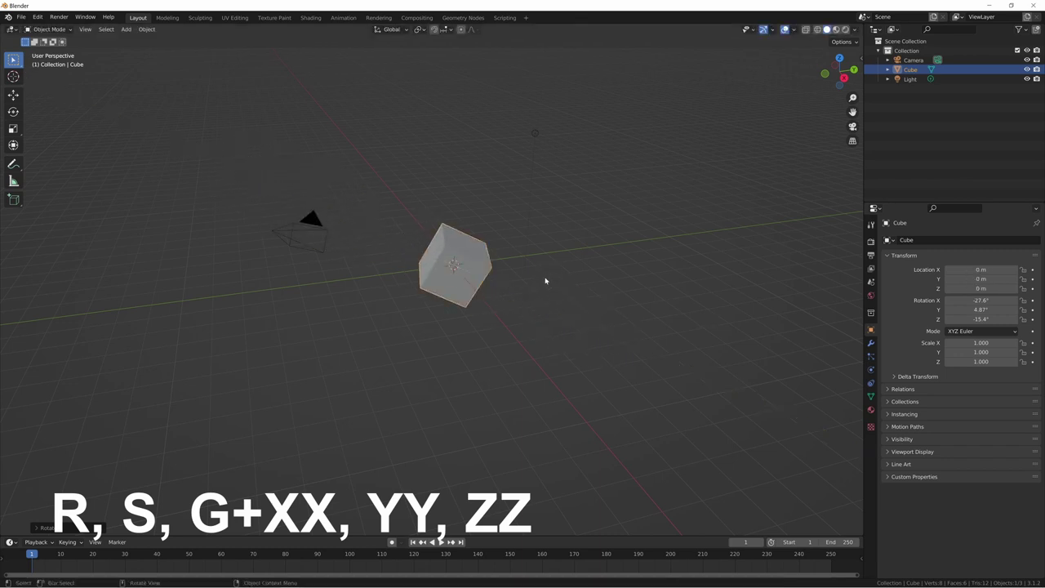
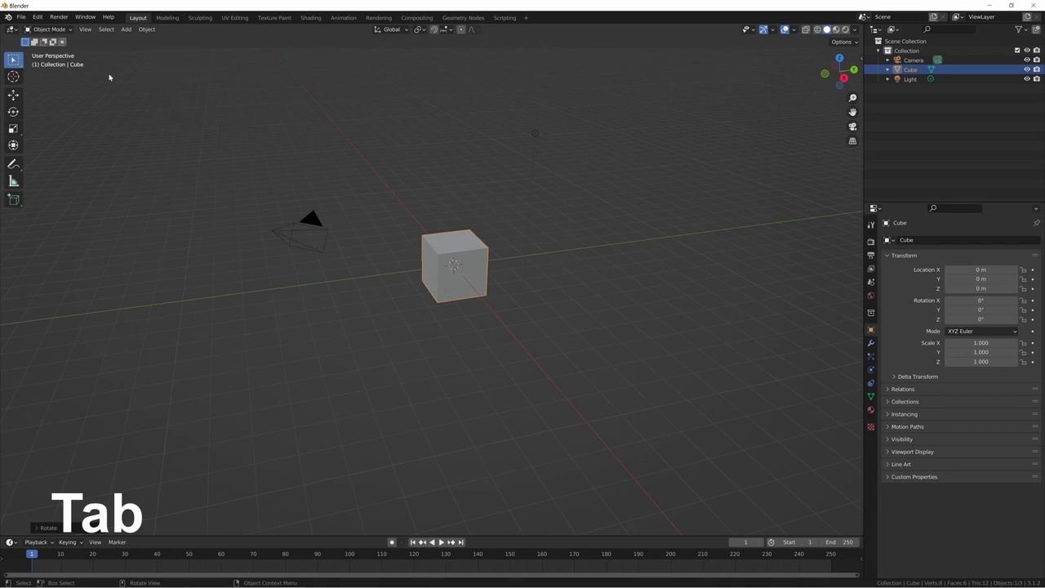
Enter Edit Mode on the cube, select one upper corner vertex and try moving it
click(53, 29)
key(Tab)
click(488, 249)
key(g)
right_click(545, 278)
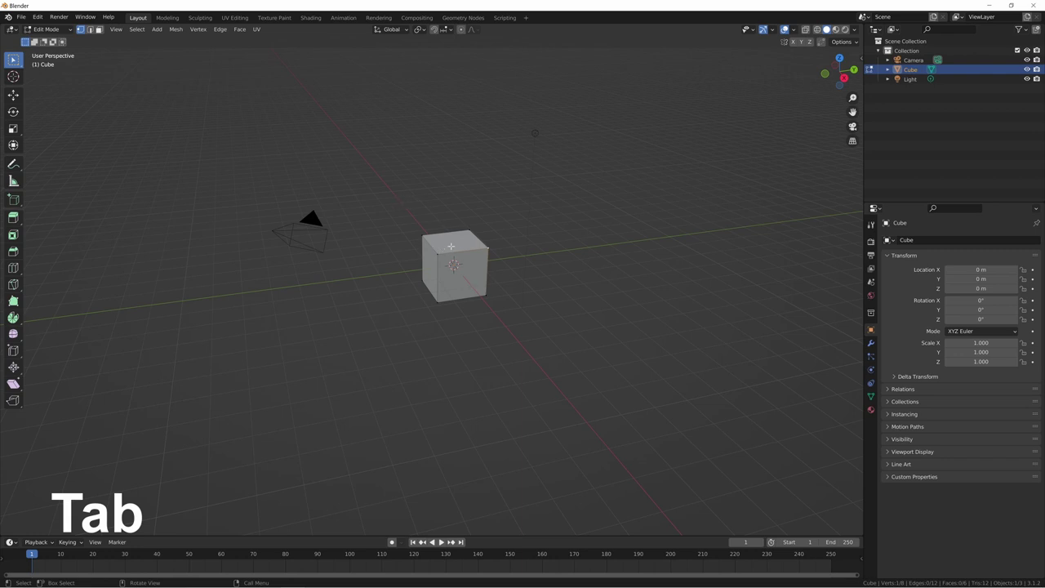
Toggle the cube between Edit Mode and Object Mode, finishing in Object Mode
key(Tab)
key(Tab)
key(Tab)
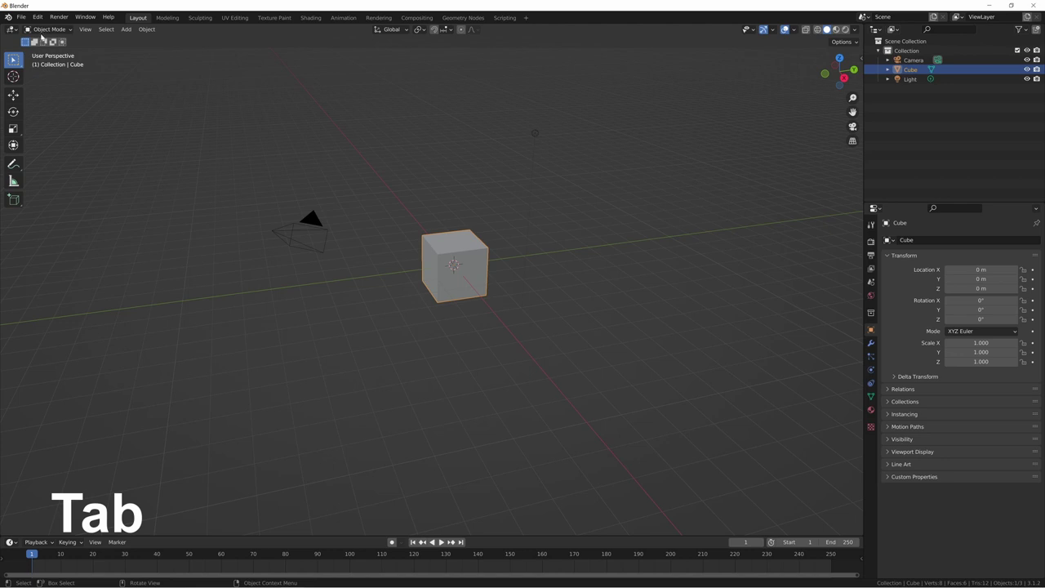
Switch the cube to Sculpt Mode, toggle in and out of Edit Mode, and return to Object Mode
click(47, 30)
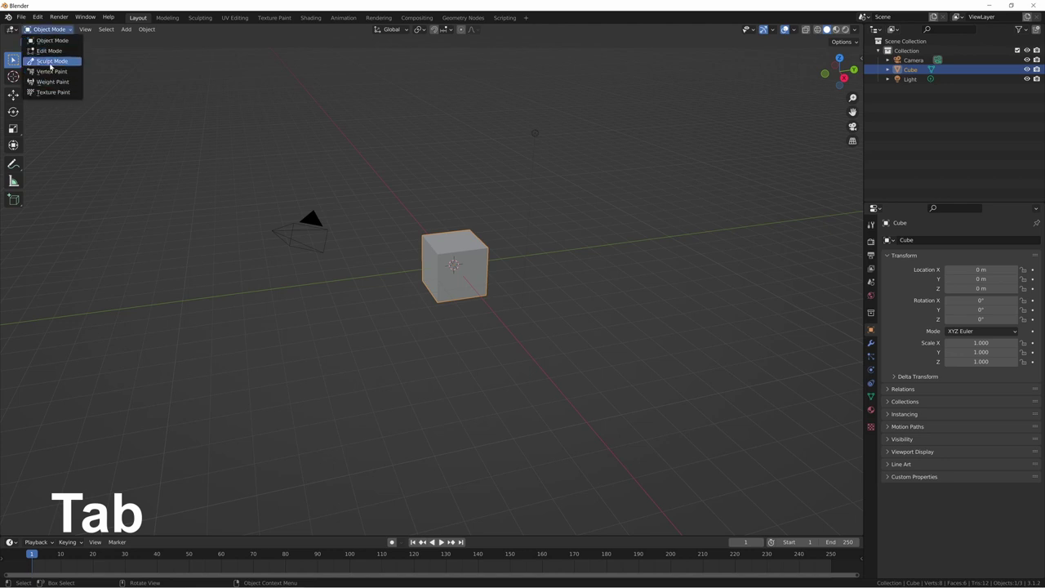
click(50, 61)
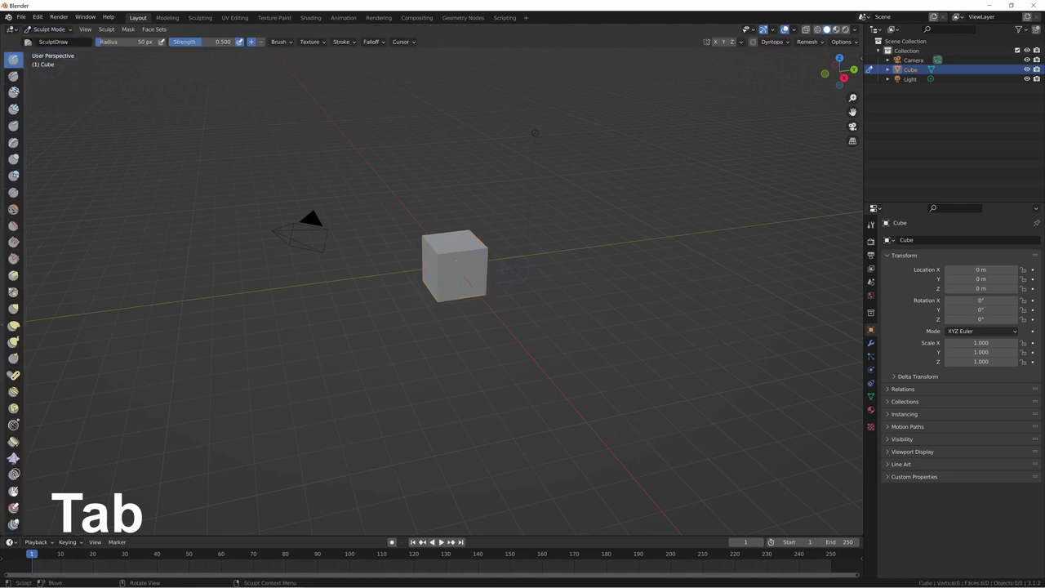
key(Tab)
key(Tab)
click(49, 29)
click(49, 42)
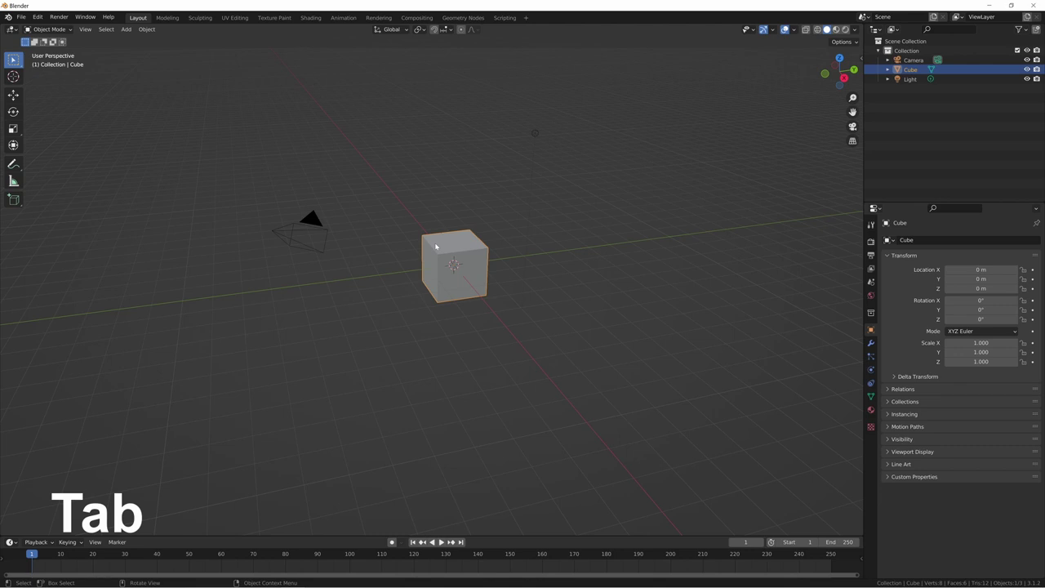
Search the nodes to add for a Noise Texture and place it beside the Principled BSDF in the cube's material
key(shift+a)
mouse_move(476, 223)
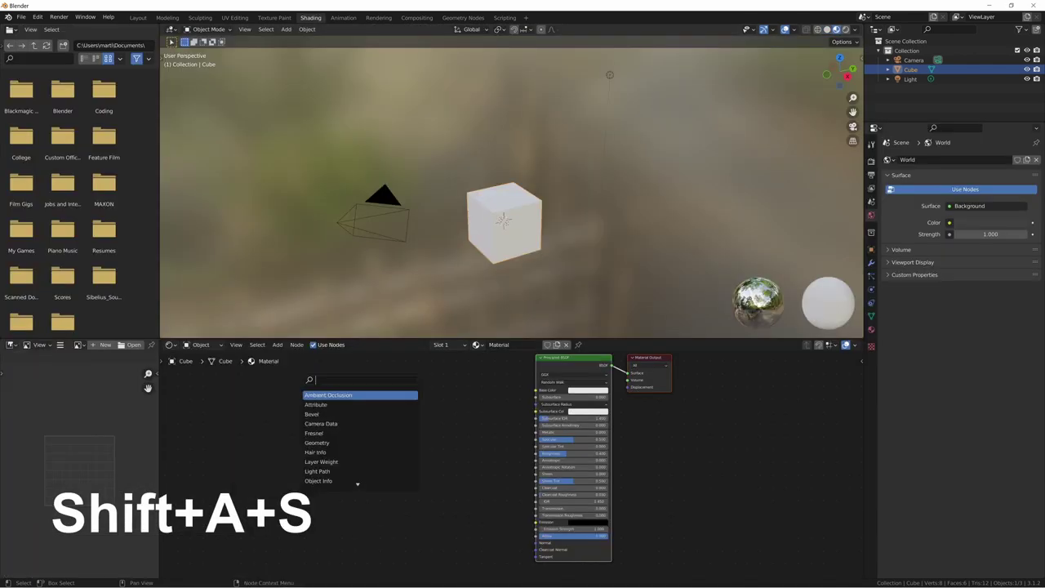
text(noise textu)
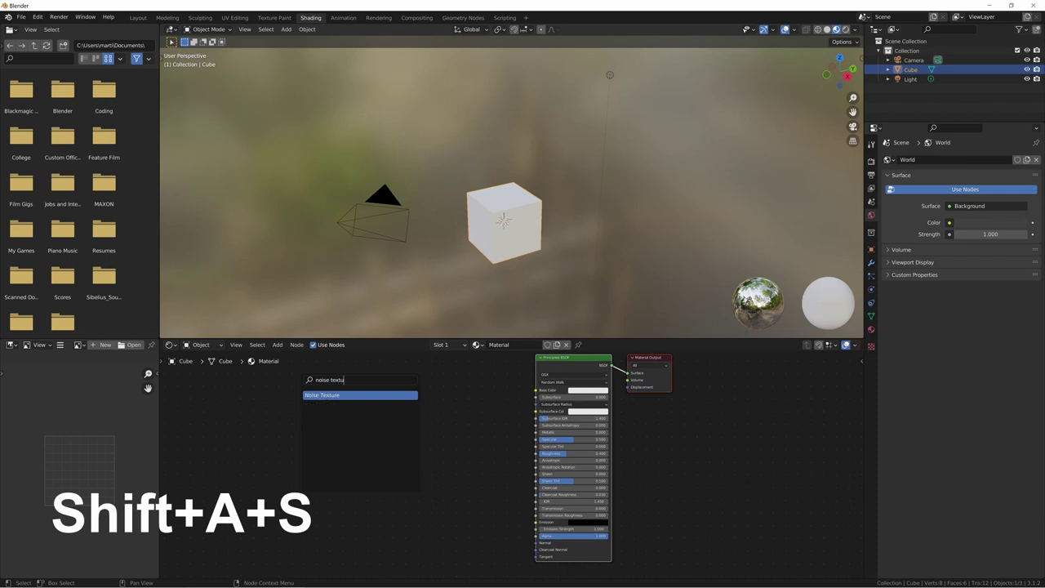
key(Return)
click(382, 390)
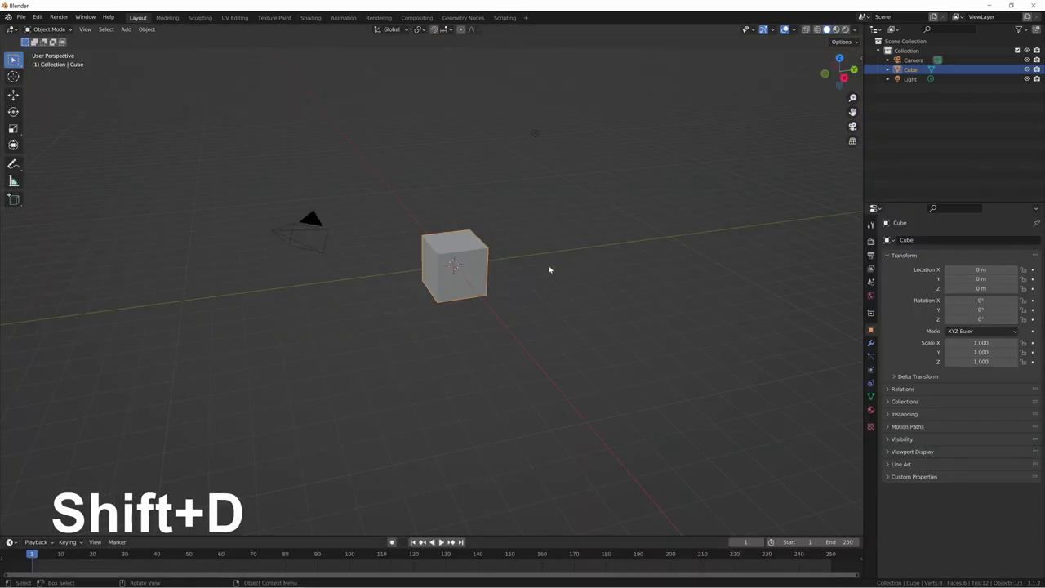
Duplicate the cube, place the copy at about X -2.26, Y -8.39, Z -0.76 m, and undo the duplication
key(shift+d)
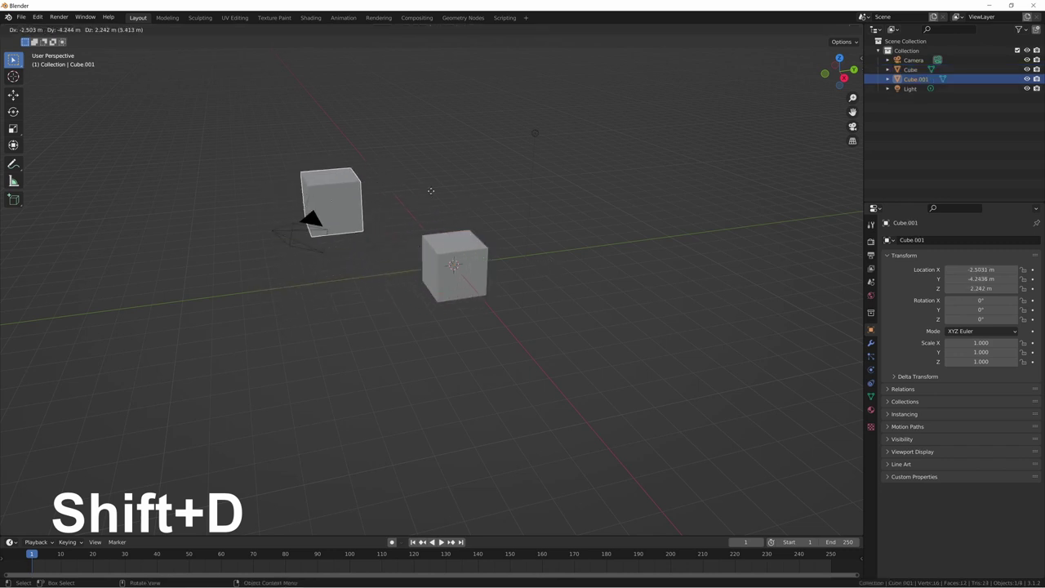
click(330, 287)
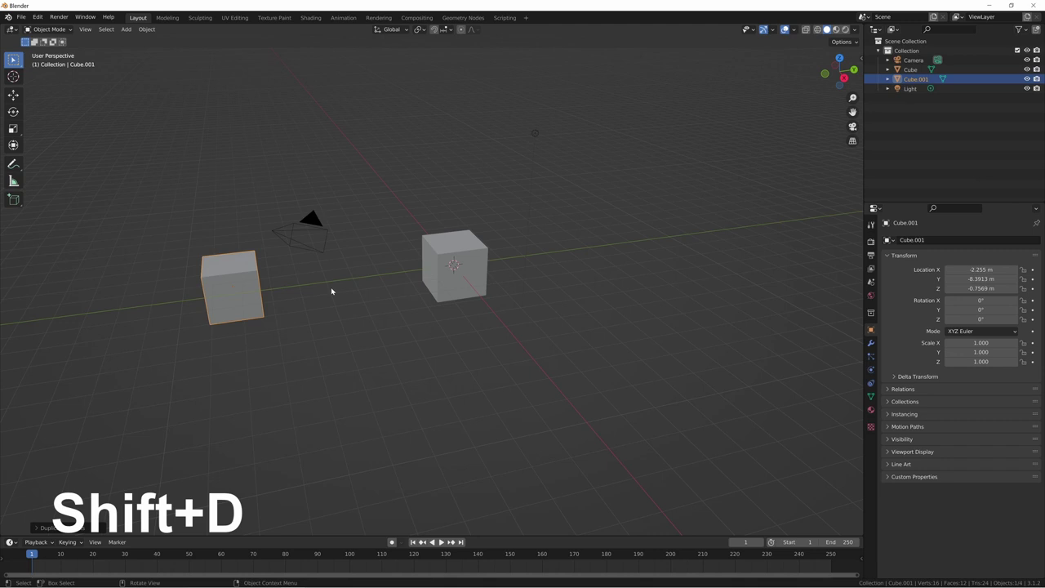
key(ctrl+z)
Duplicate the cube, try moving the copy along the global Y axis and cancel the move
key(shift+d)
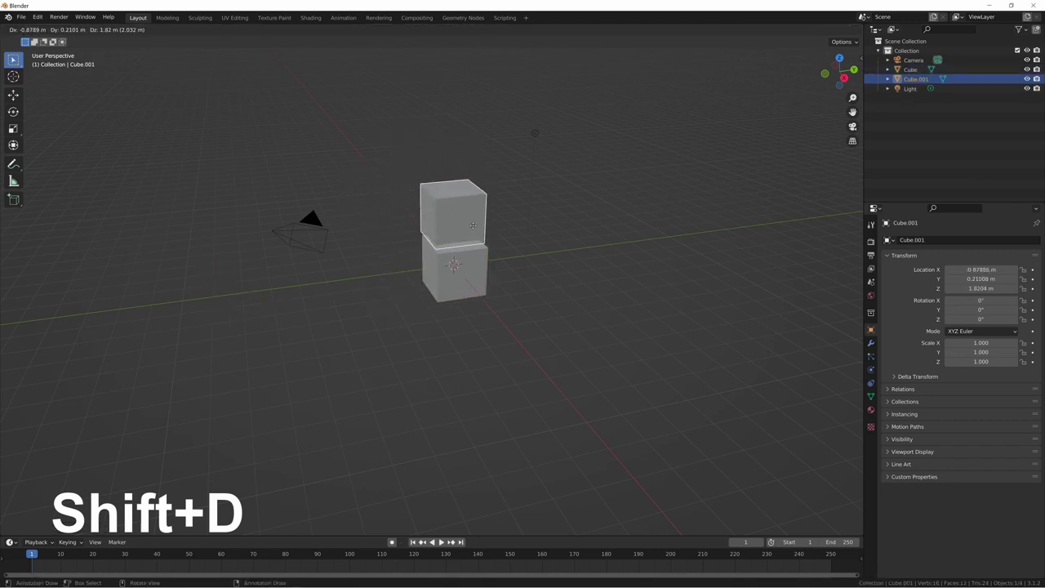
key(y)
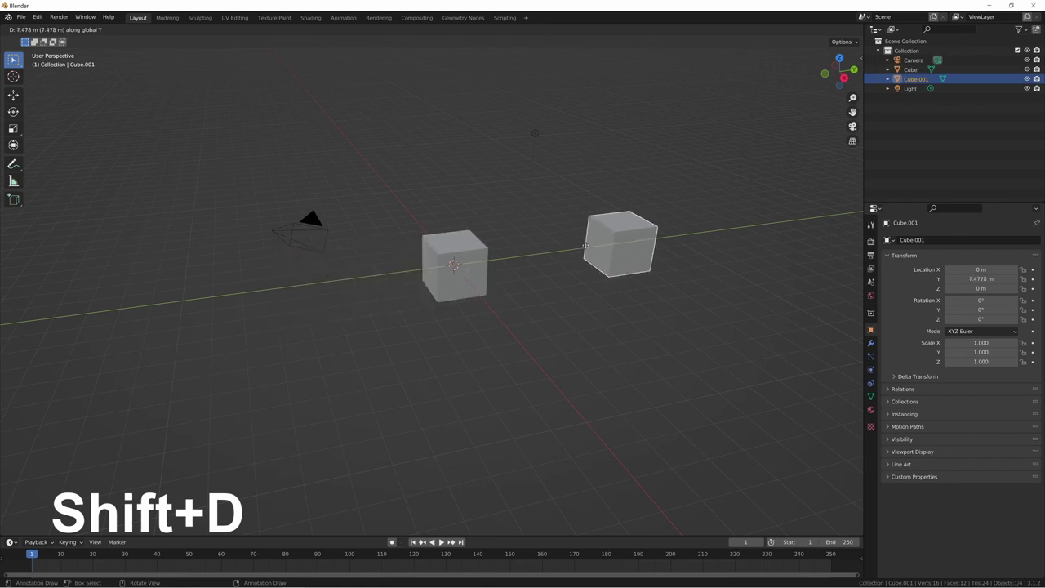
right_click(541, 260)
Create a linked duplicate of the cube at about X -0.86, Y -3.08, Z -0.22 m and select the original cube
key(alt+d)
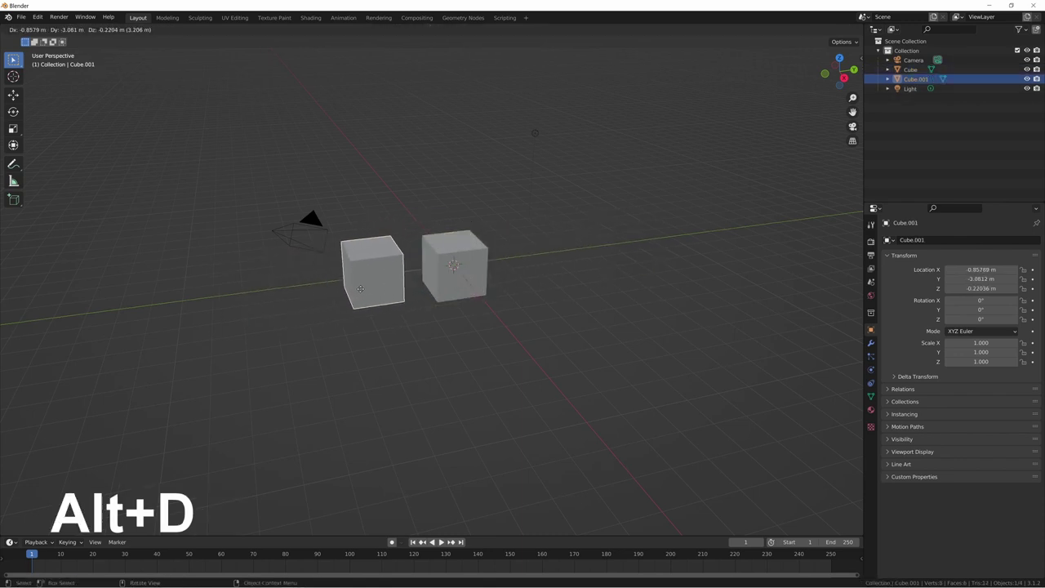
click(360, 289)
click(451, 284)
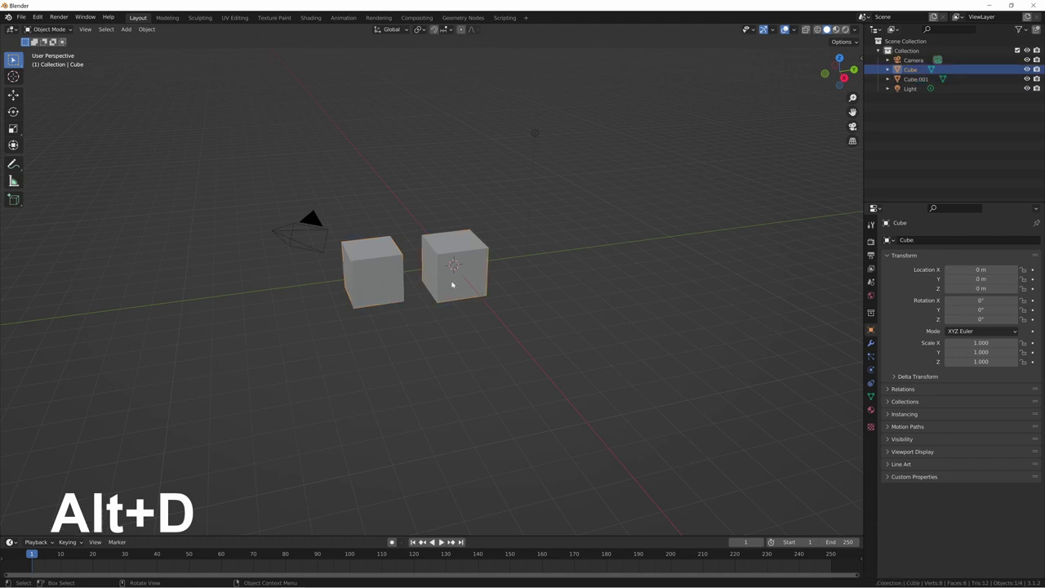
Try moving a corner vertex of the original cube in Edit Mode, cancel the move and return to Object Mode
key(Tab)
key(g)
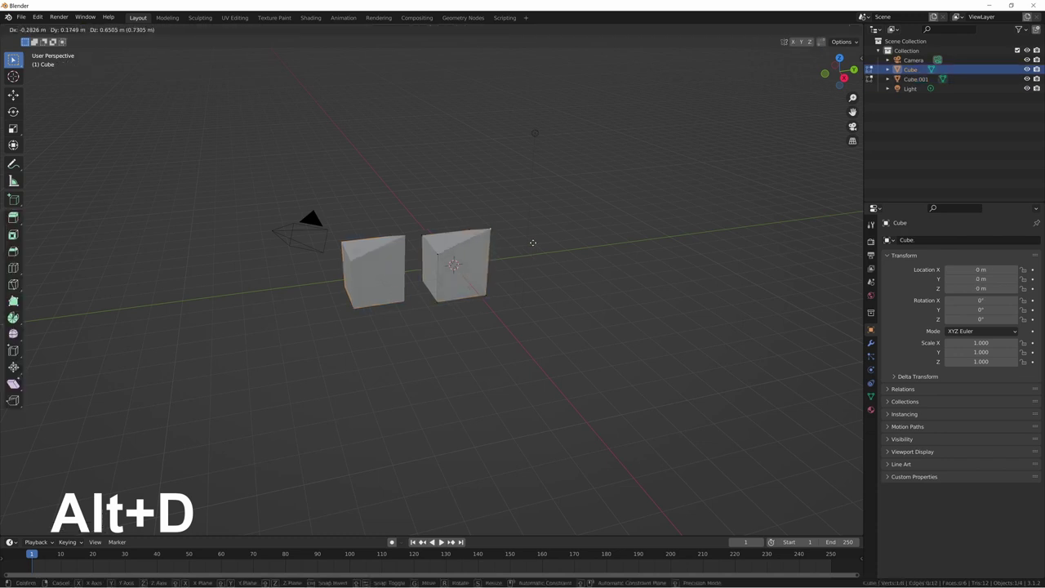
right_click(536, 251)
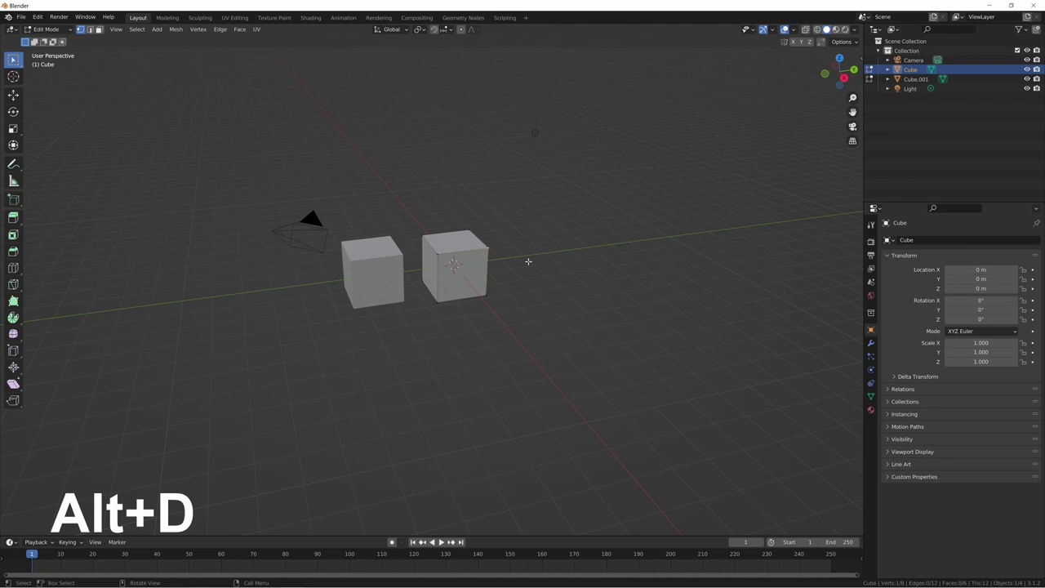
key(Tab)
Create a linked duplicate of the light and place it at about X 4.51, Y 2.59, Z 6.03 m
click(537, 136)
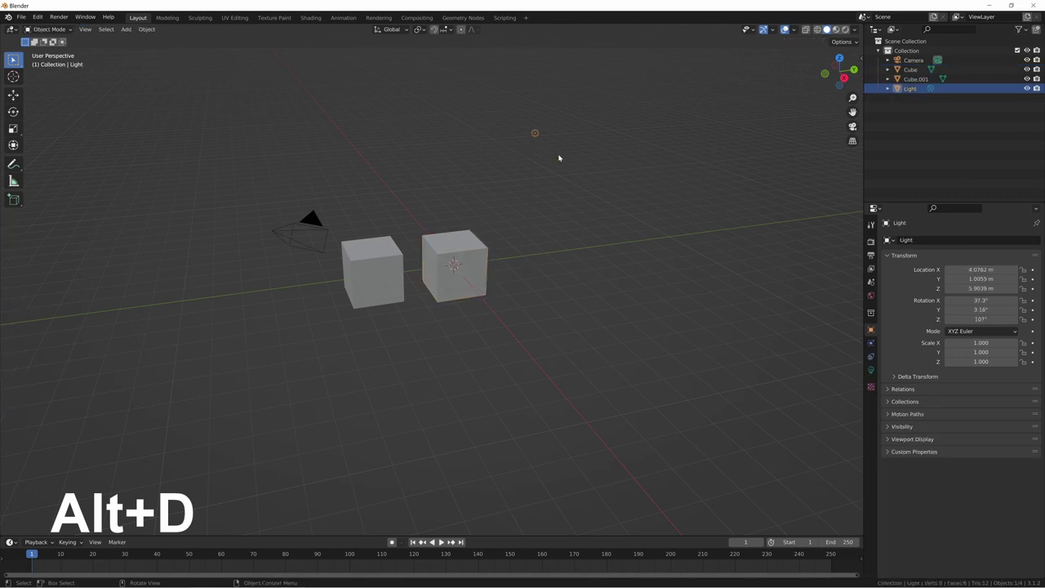
key(alt+d)
click(614, 149)
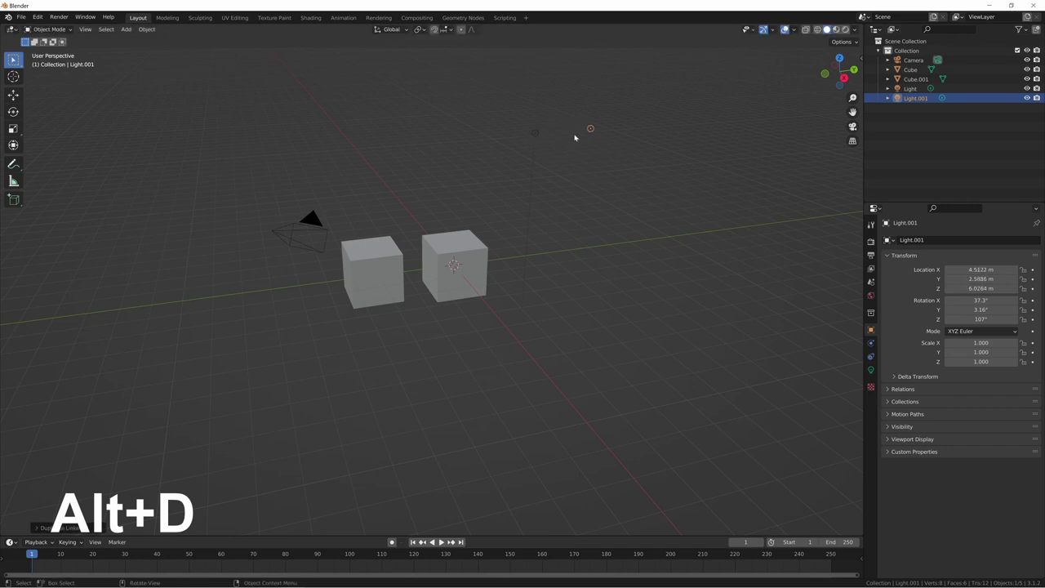
Set the duplicated light's power to 1182.2 W and compare the light settings of the original and the duplicate
click(870, 370)
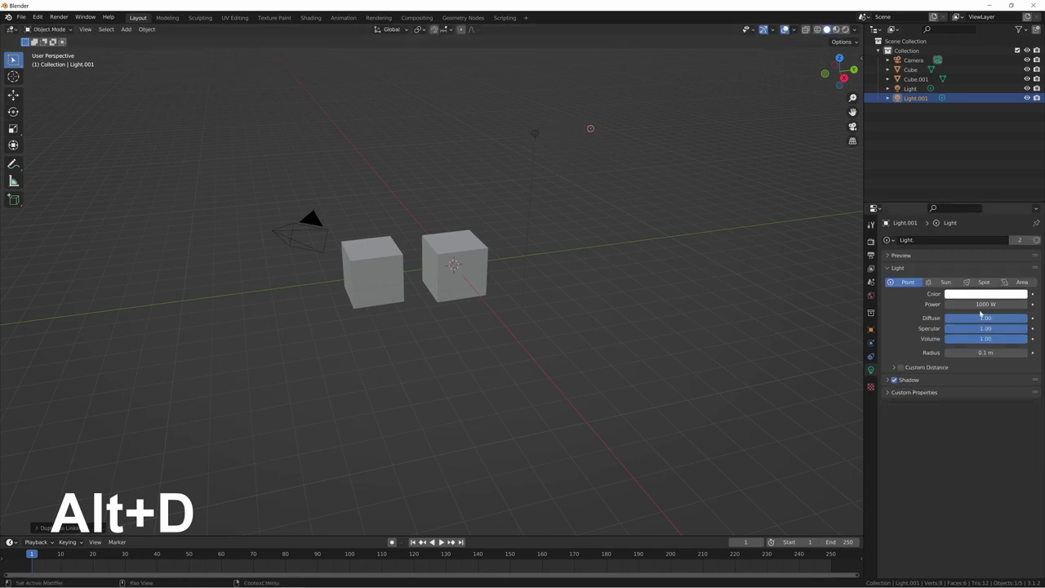
click(538, 134)
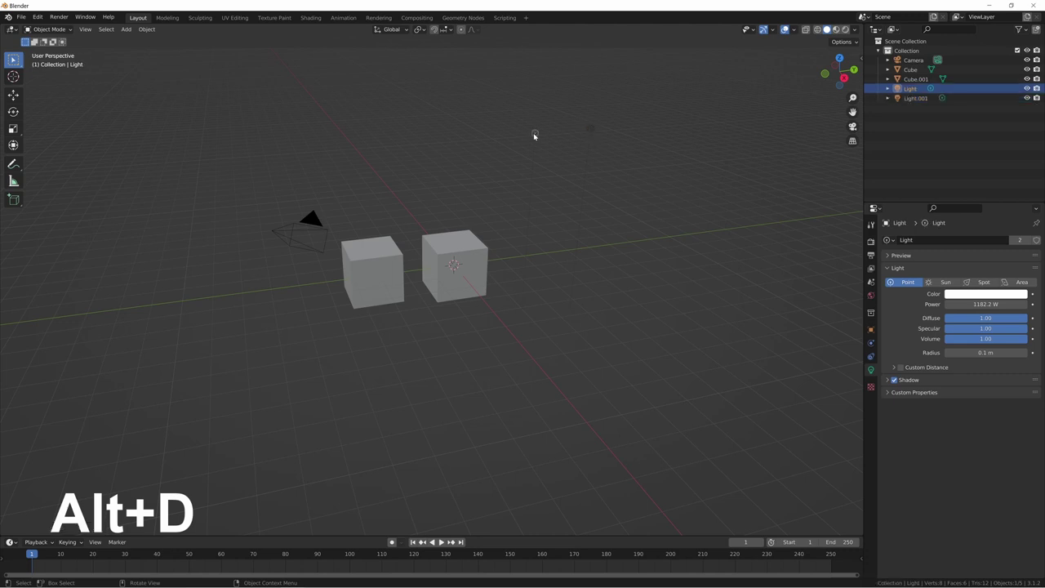
click(590, 130)
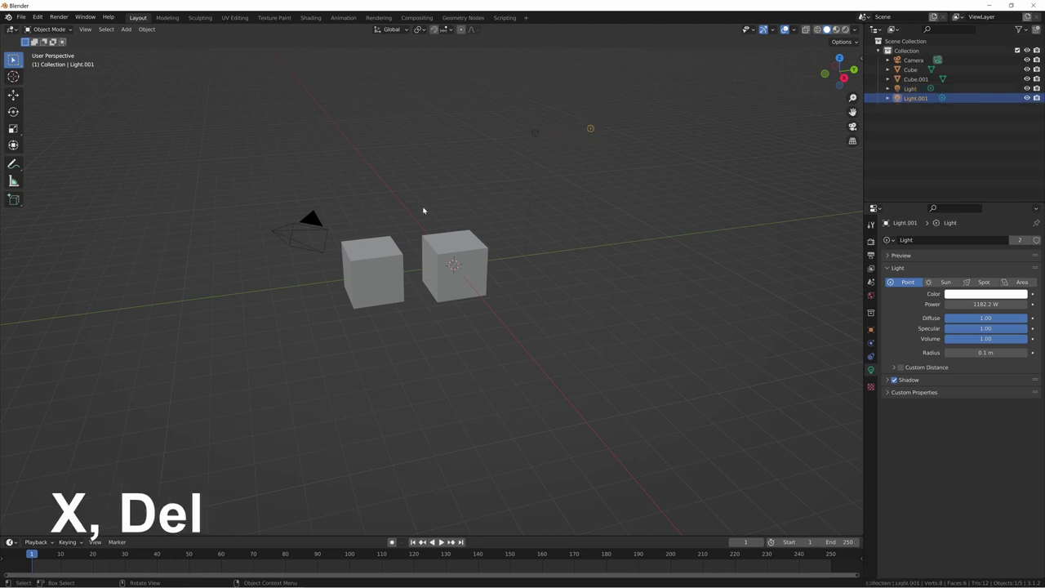
Add the linked cube copy to the selected light copy and delete both duplicates
shift+click(372, 268)
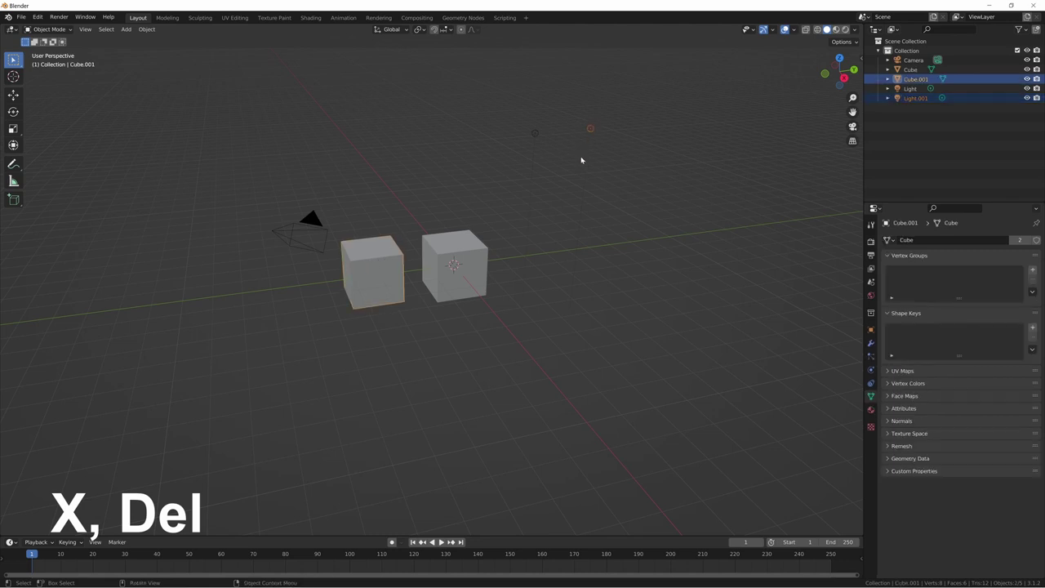
key(x)
key(Delete)
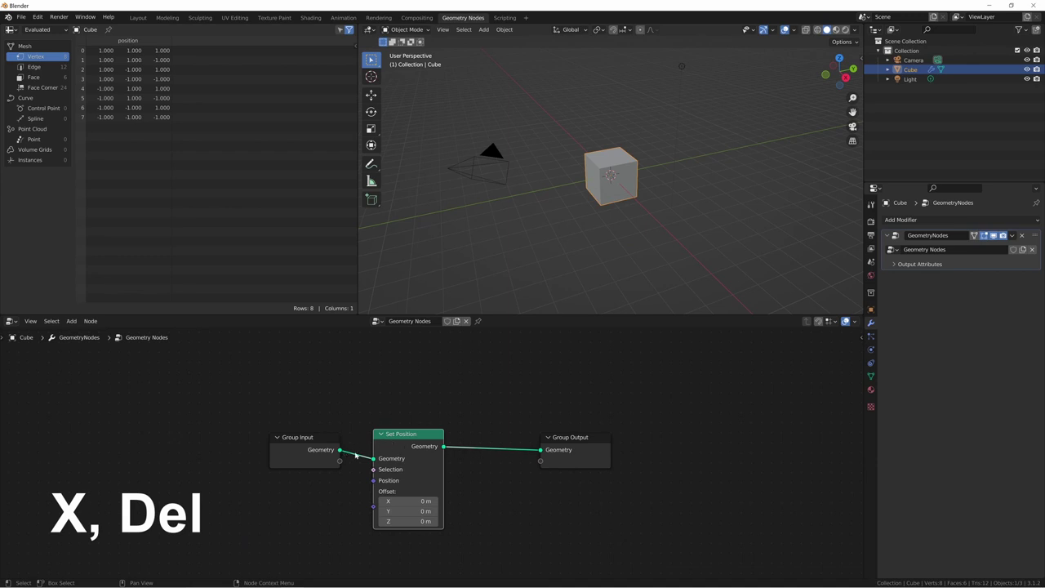
Delete the cube's Set Position geometry node, undo the deletion, and delete the node again with its links reconnected
key(x)
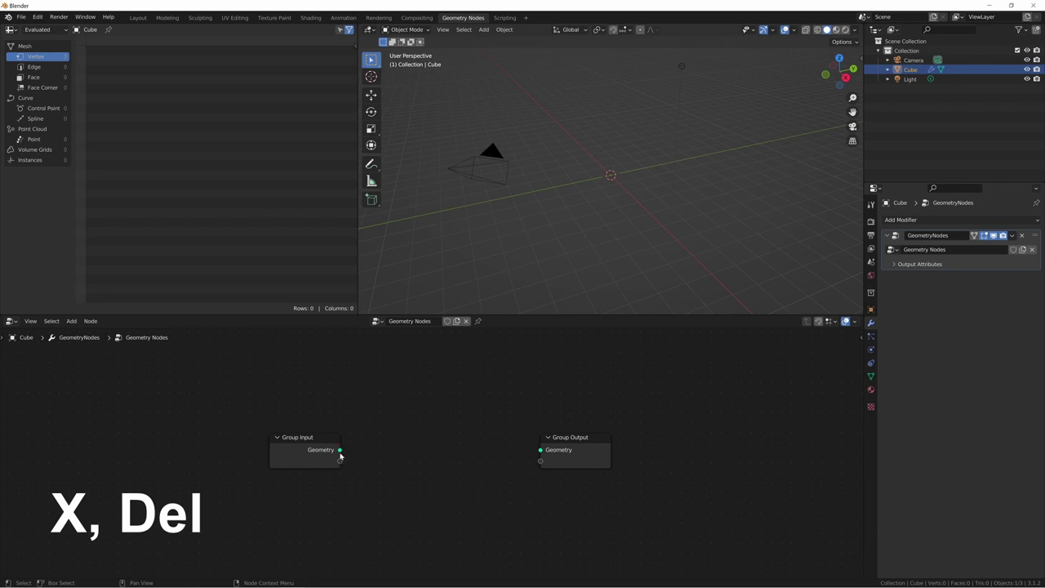
key(ctrl+z)
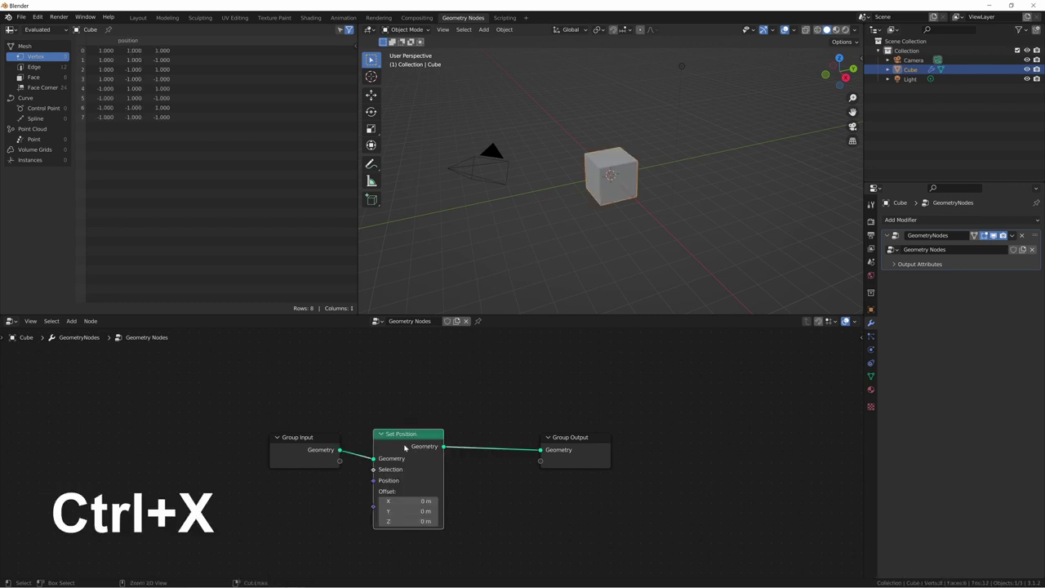
key(ctrl+x)
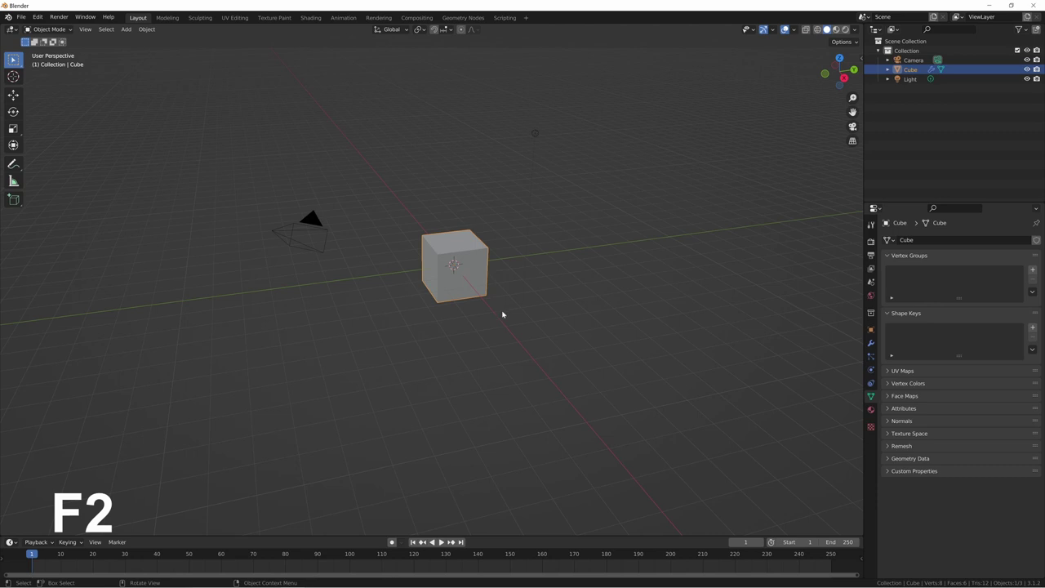
Rename the cube object as "This is a tutorial" and undo the renaming
key(F2)
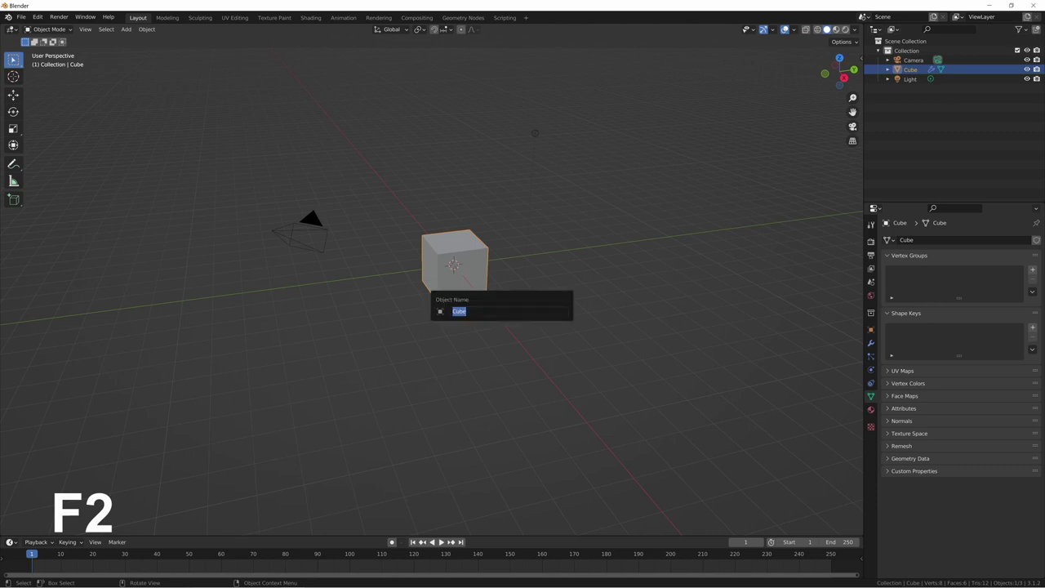
text(This is a tutorial)
key(Return)
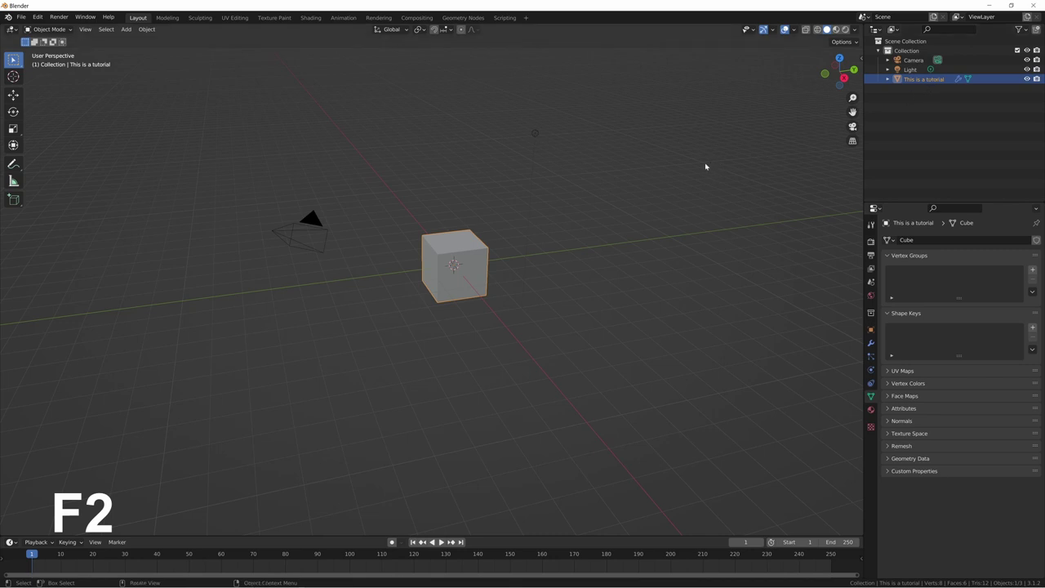
key(ctrl+z)
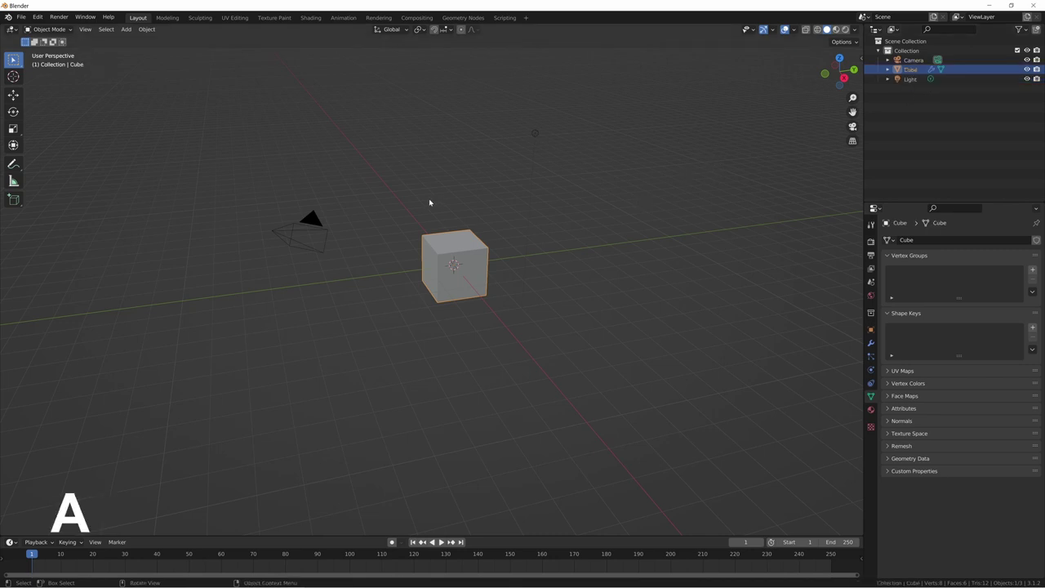
Select every object in the scene and every node in the cube's material, and clear both selections
key(a)
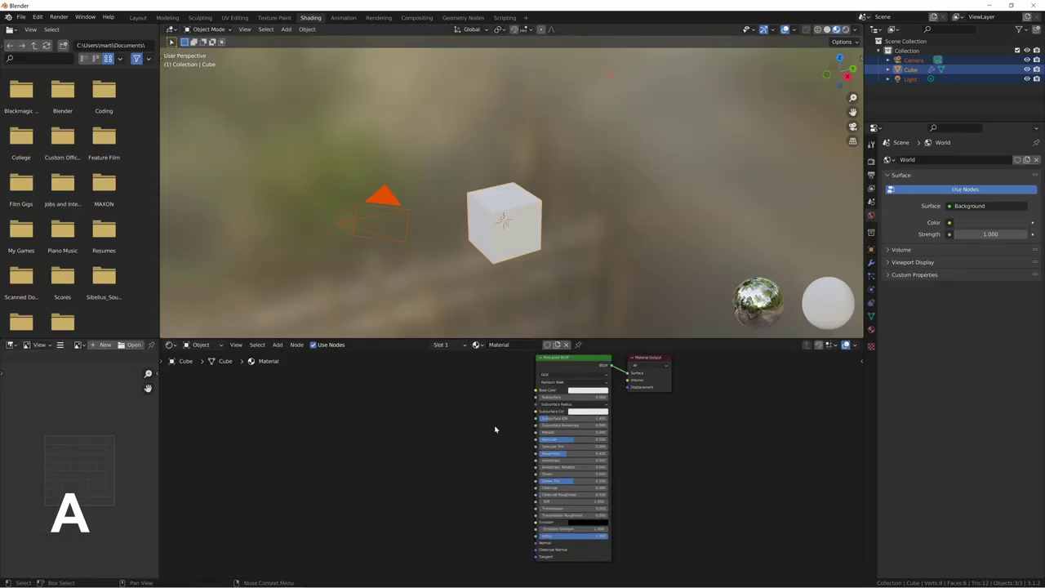
key(a)
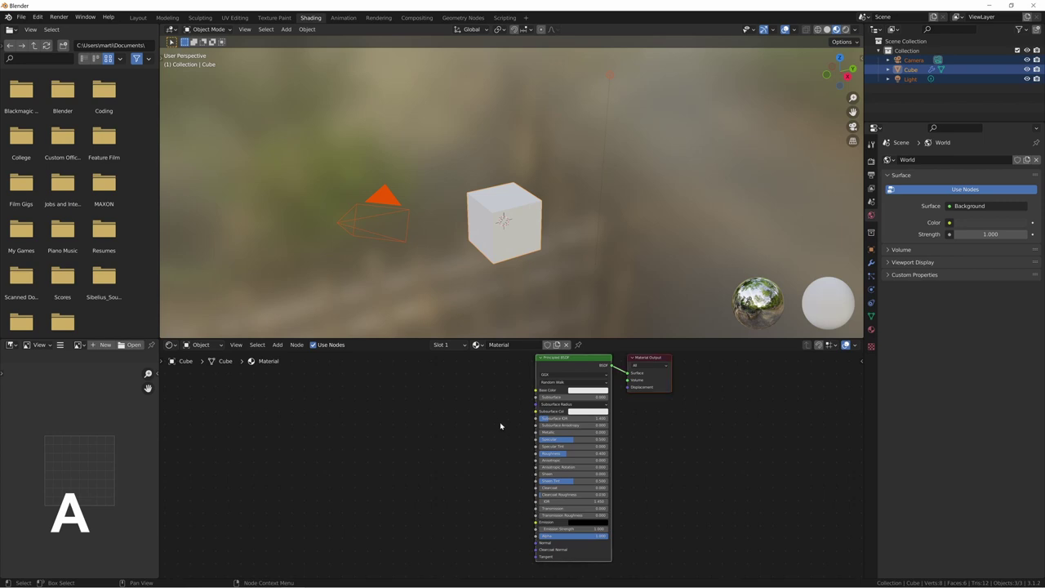
key(alt+a)
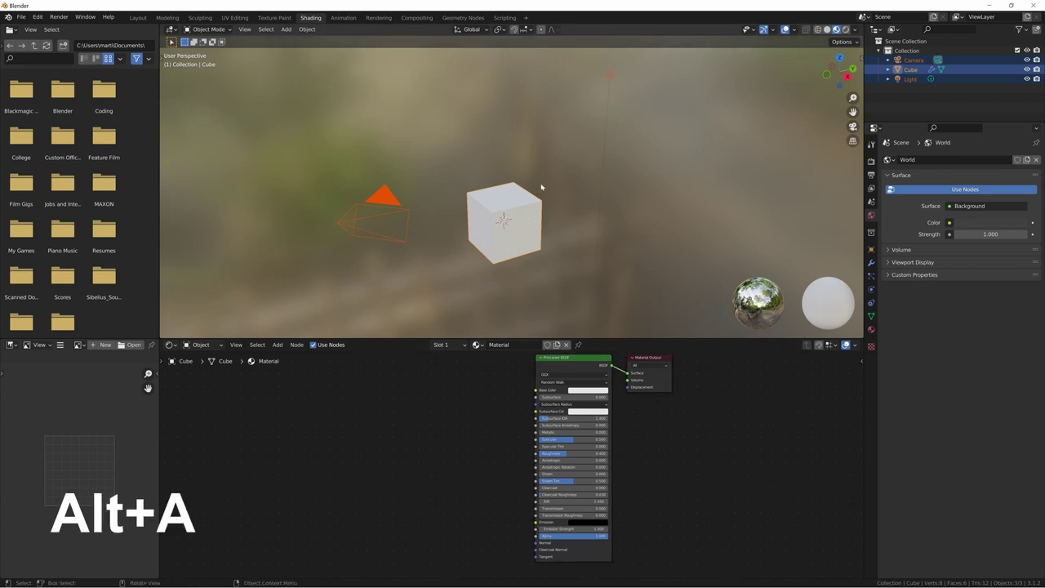
scroll(540, 187, down, 3)
key(alt+a)
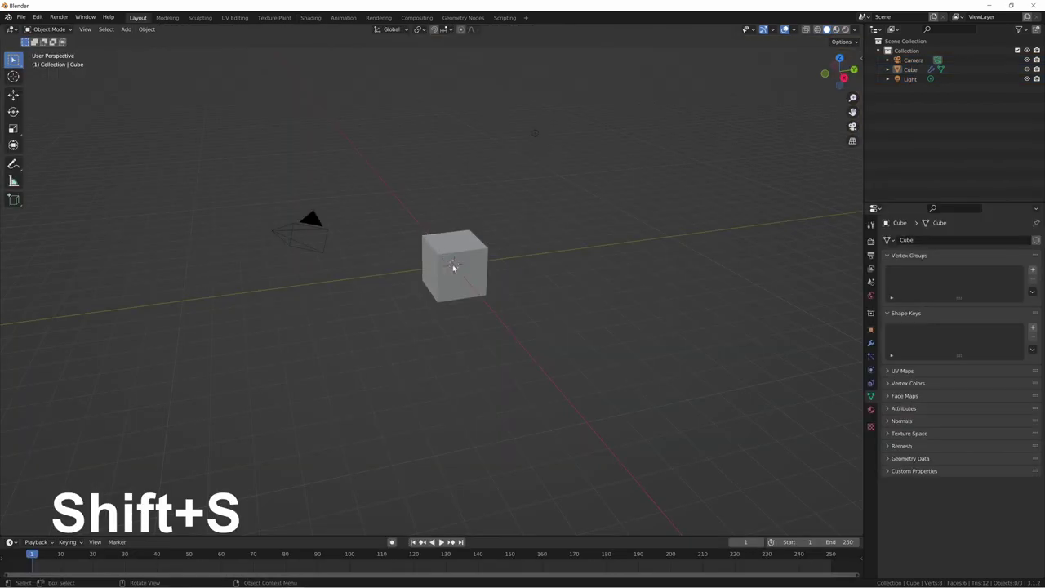
Move the cube well away from the world origin and snap the 3D cursor to the selected cube
key(shift+s)
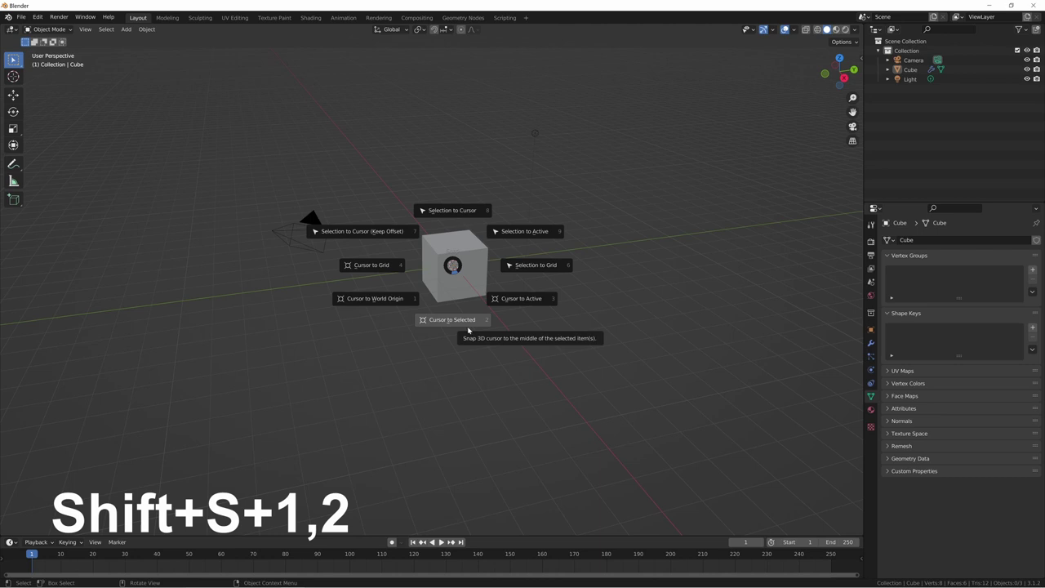
click(466, 333)
click(459, 273)
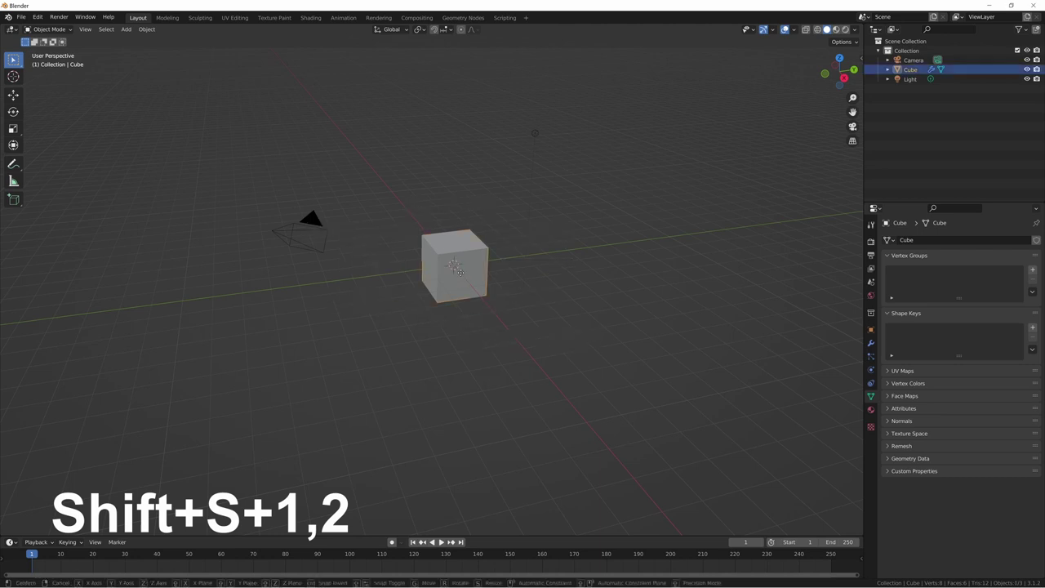
key(g)
click(729, 175)
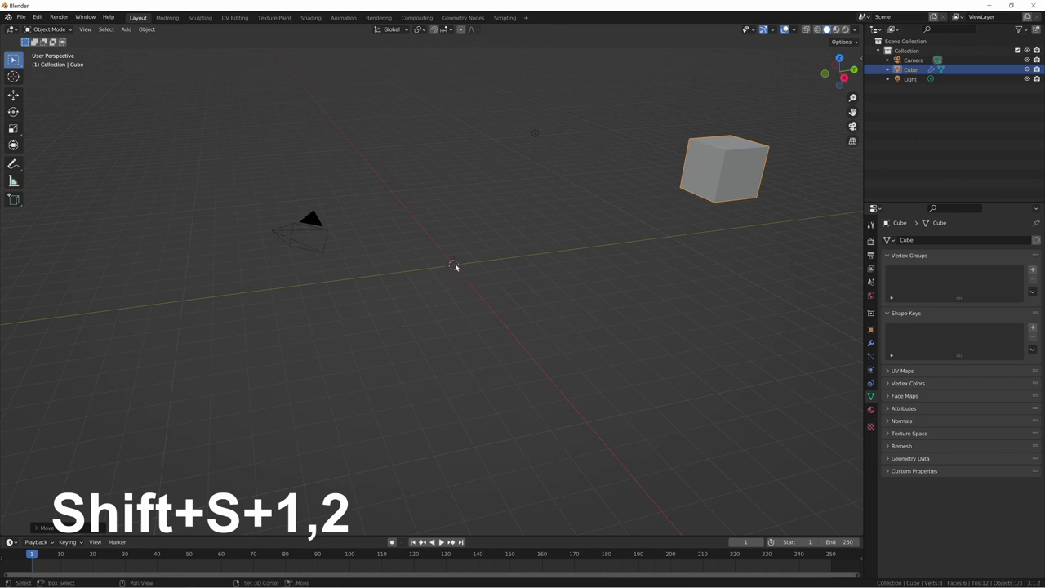
key(shift+s)
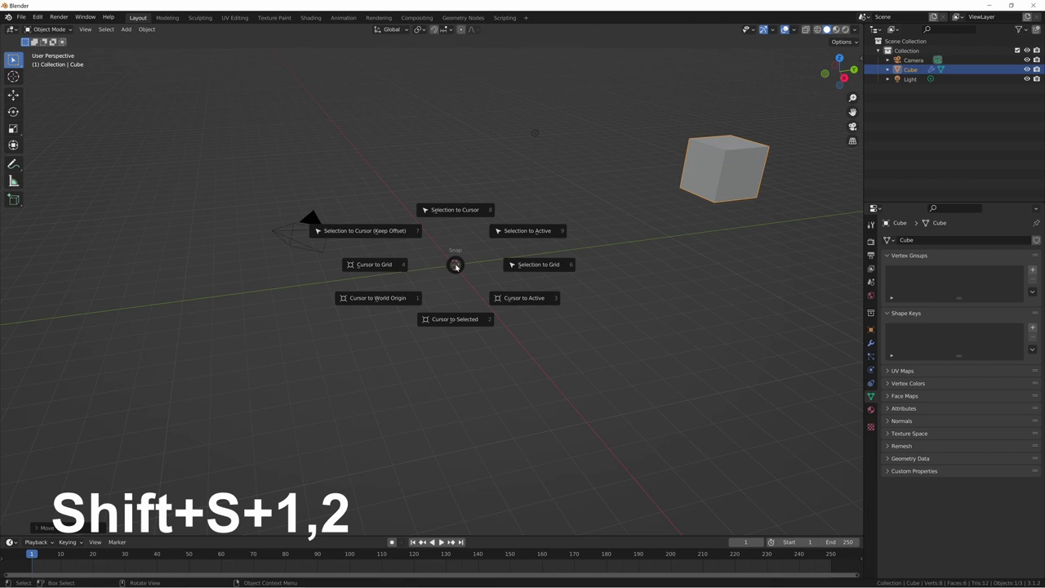
key(2)
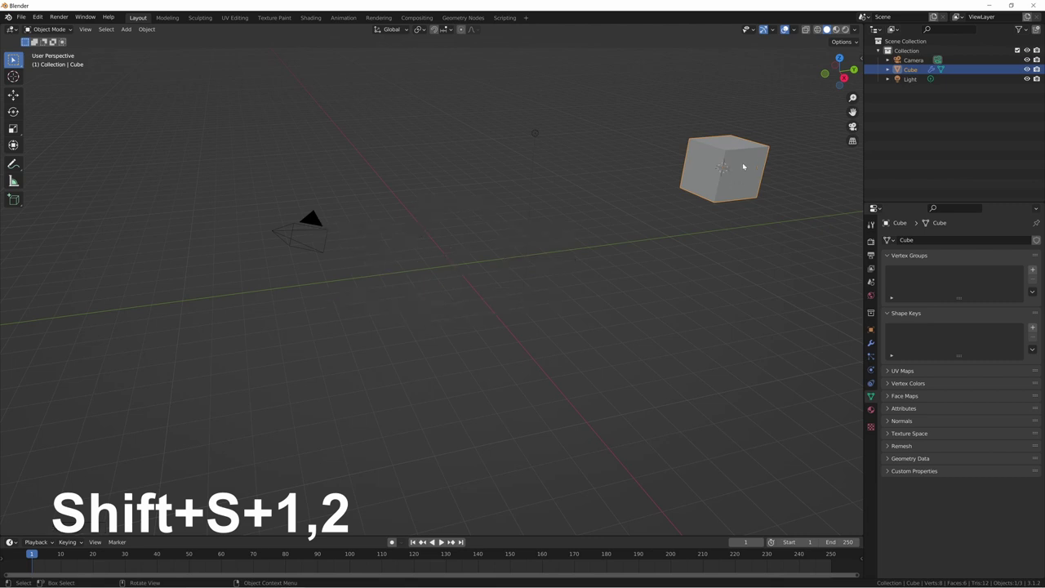
Return the 3D cursor to the world origin and snap the selected cube to the cursor
key(shift+s)
key(1)
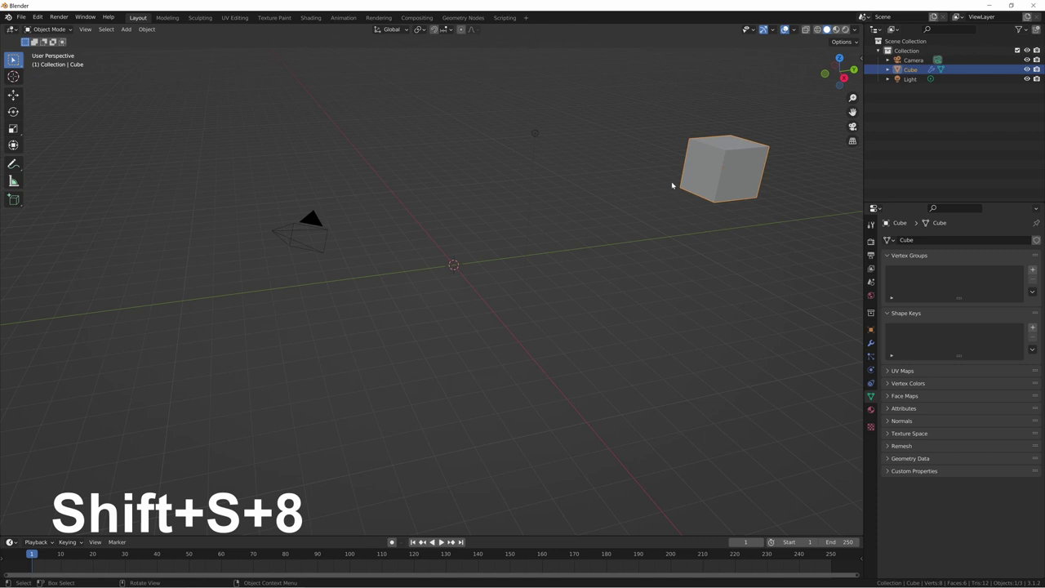
key(shift+s)
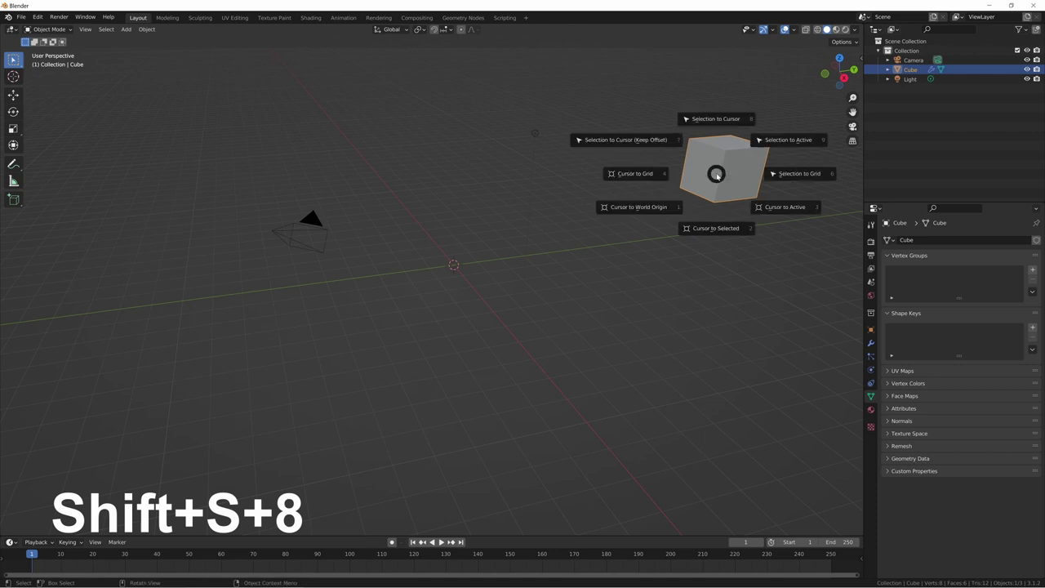
key(8)
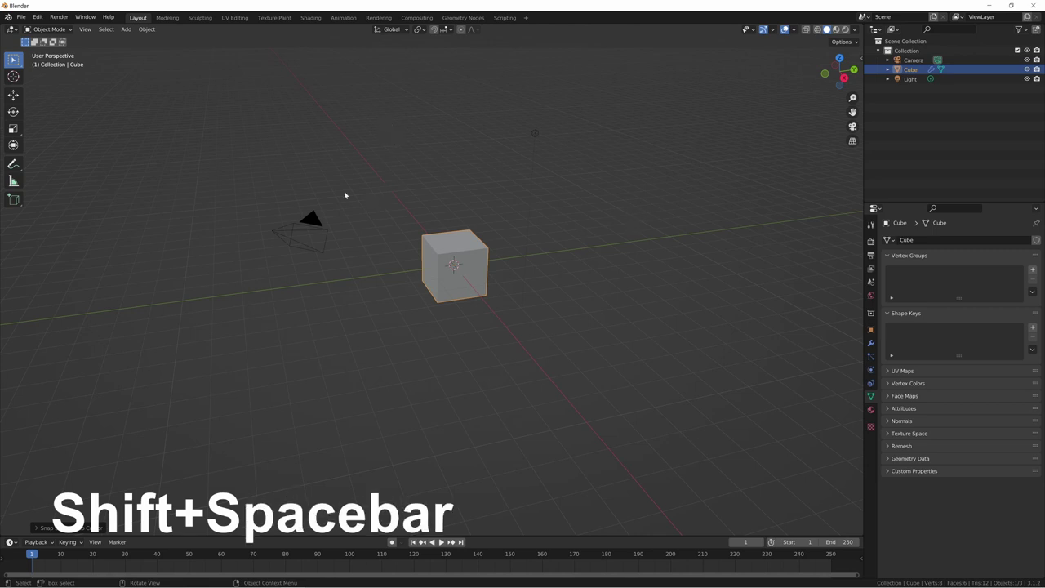
Activate the Move tool and raise the cube slightly above the world origin using its gizmo
key(shift+space)
key(shift+space)
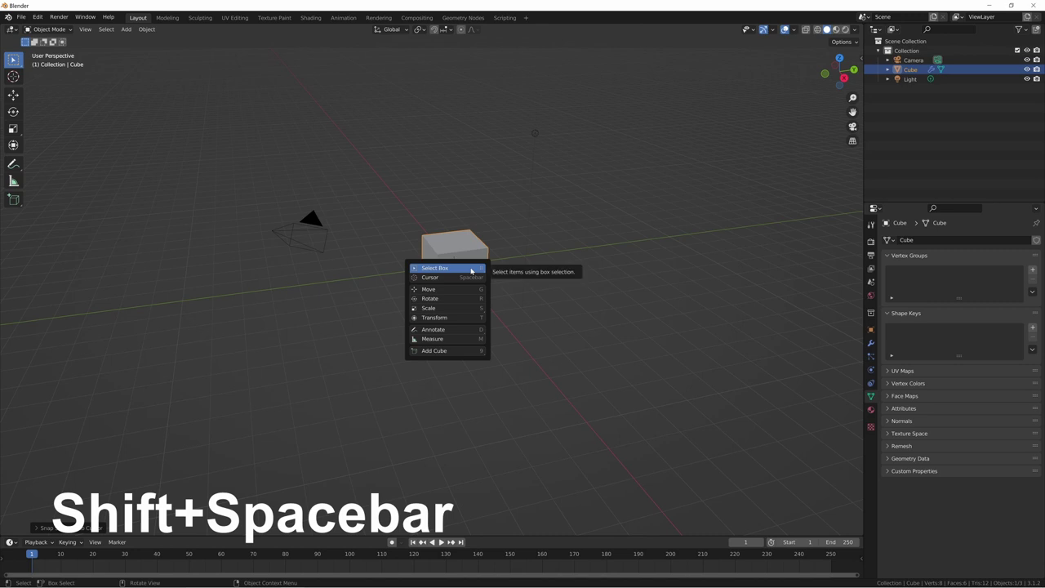
key(g)
drag(490, 263, 462, 213)
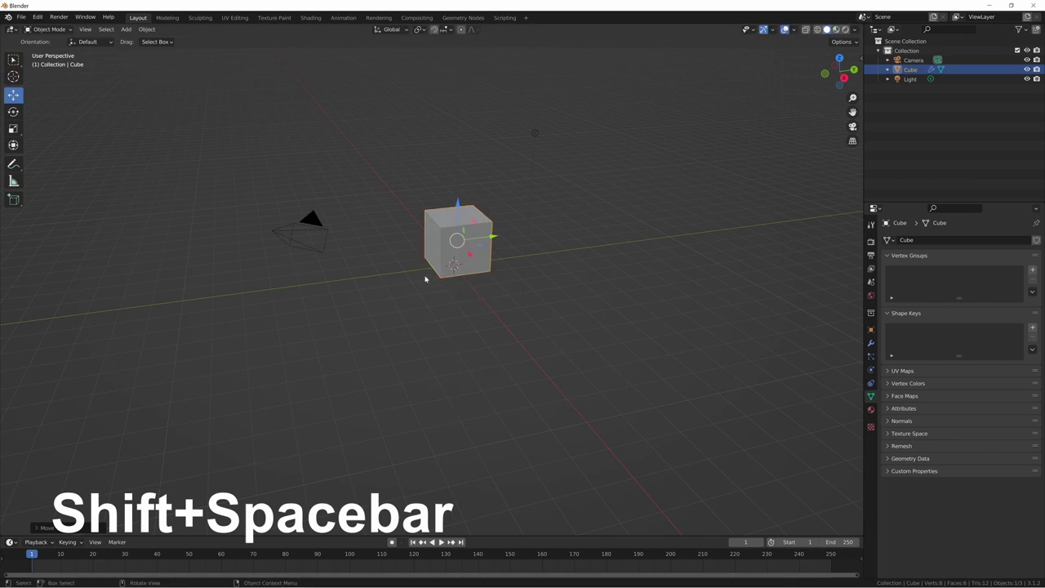
key(g)
key(Escape)
Switch to the Select Box tool, box-select the camera, cube and light, and clear the selection
key(shift+space)
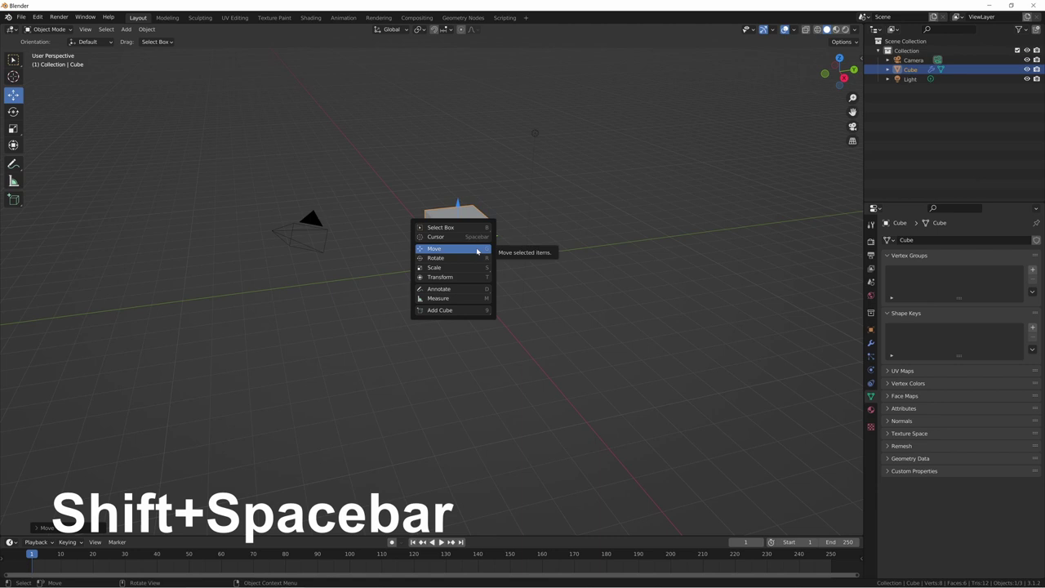
click(454, 227)
drag(237, 90, 647, 340)
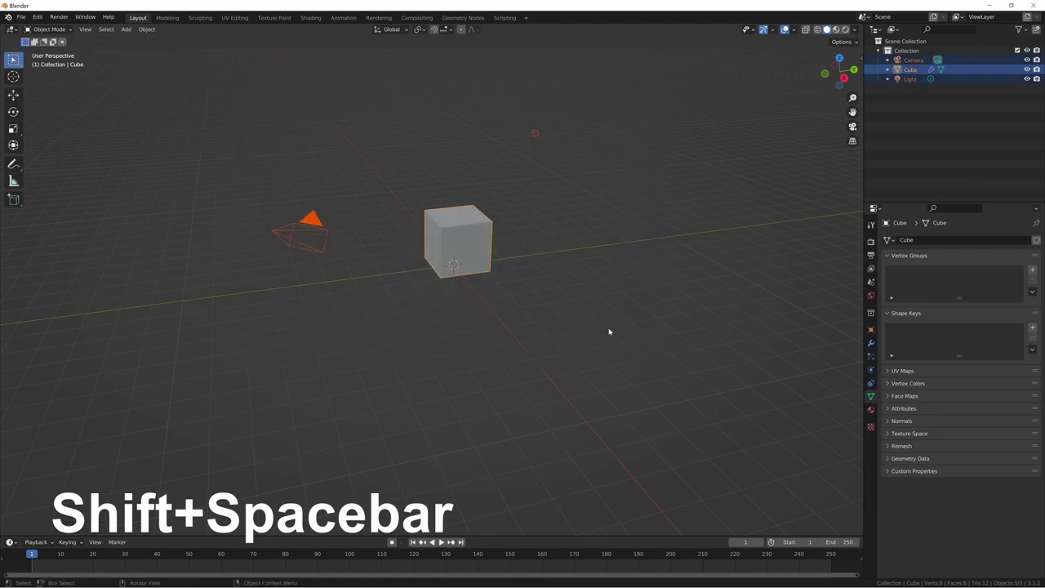
click(588, 300)
Draw a wavy freehand stroke above the cube with the Annotate tool, undo it and return to the Select Box tool
key(shift+space)
key(d)
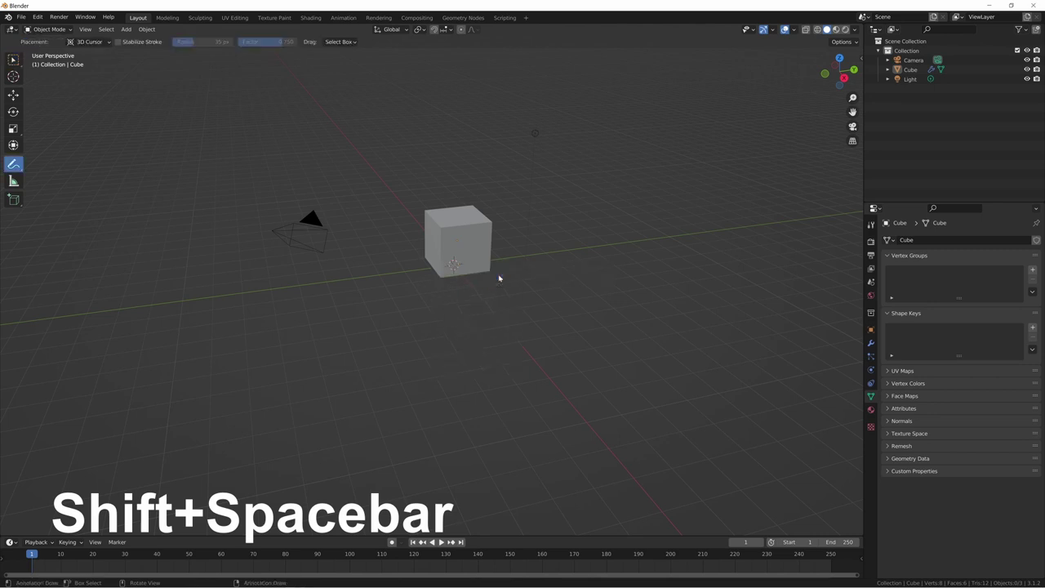
mouse_move(309, 128)
mouse_down()
mouse_move(390, 97)
mouse_move(421, 199)
mouse_move(533, 200)
mouse_move(554, 270)
mouse_up()
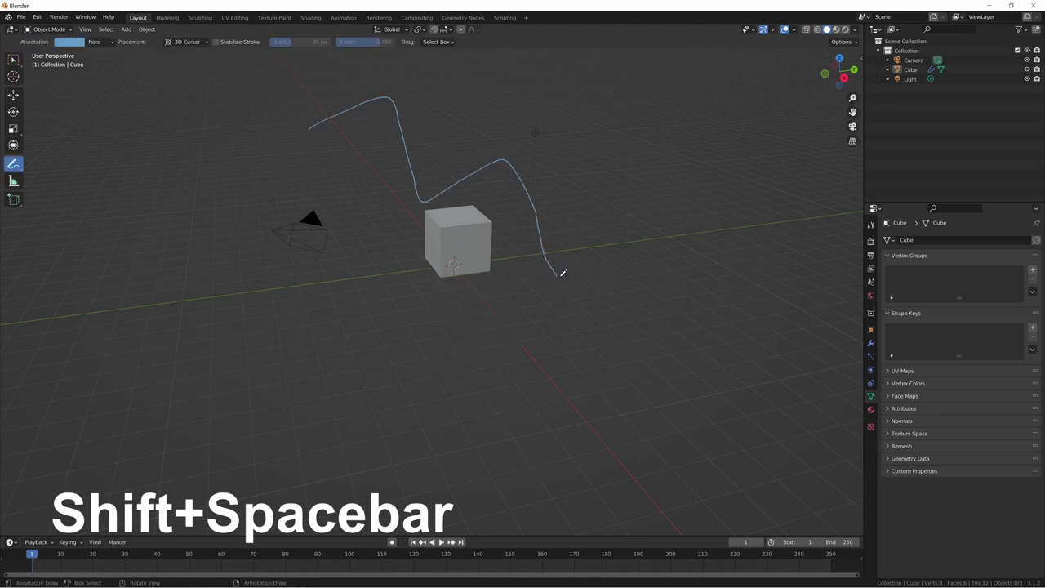
key(ctrl+z)
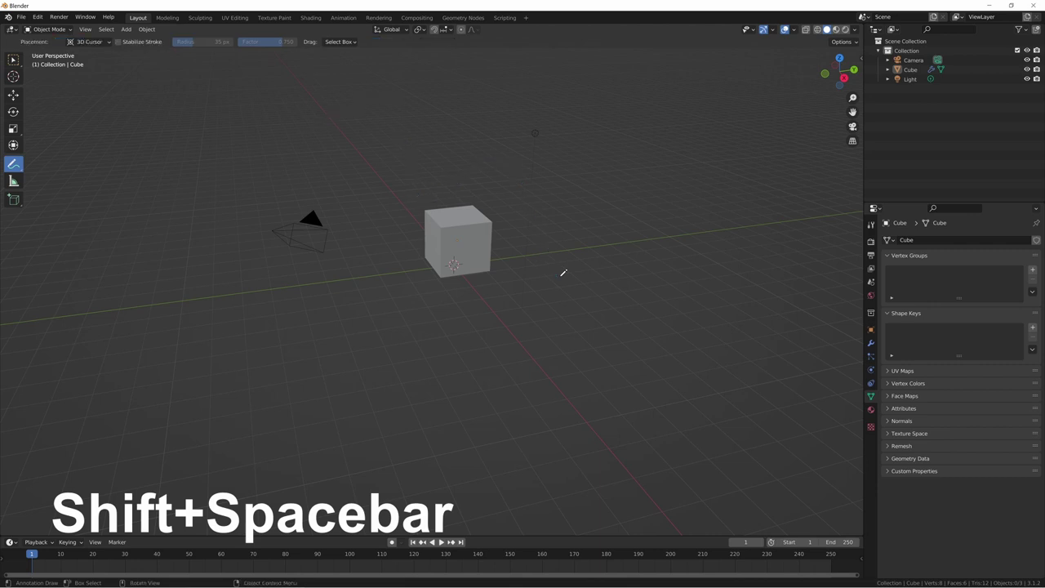
key(w)
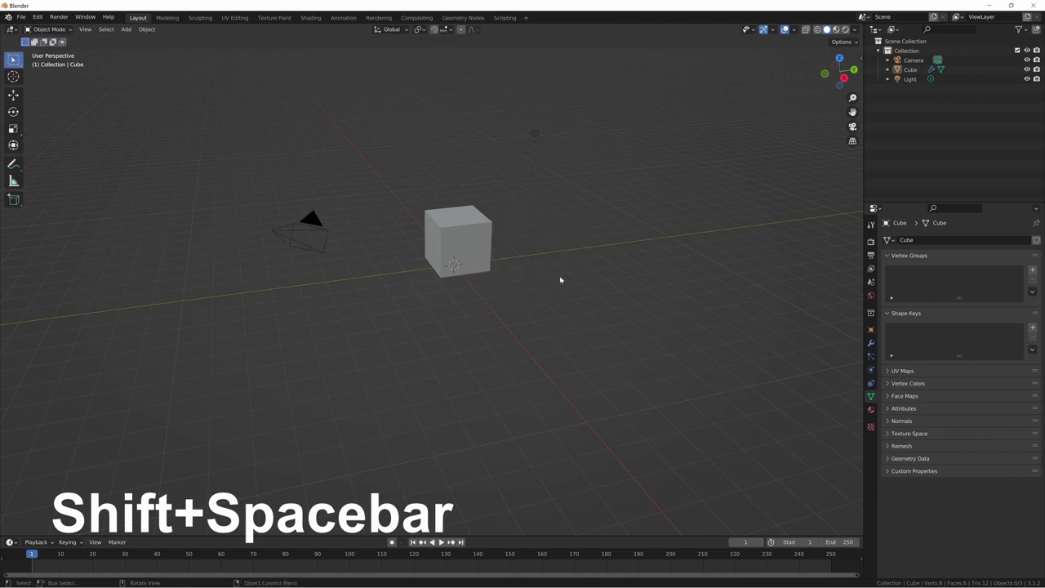
Select the cube, hide it in the viewport and reveal all hidden objects again
click(467, 246)
key(h)
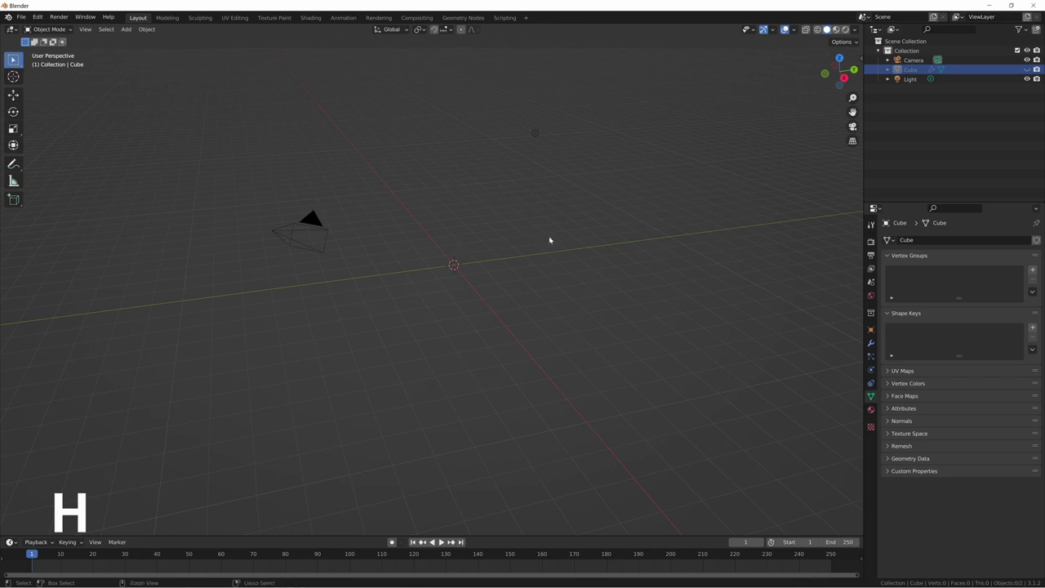
key(alt+h)
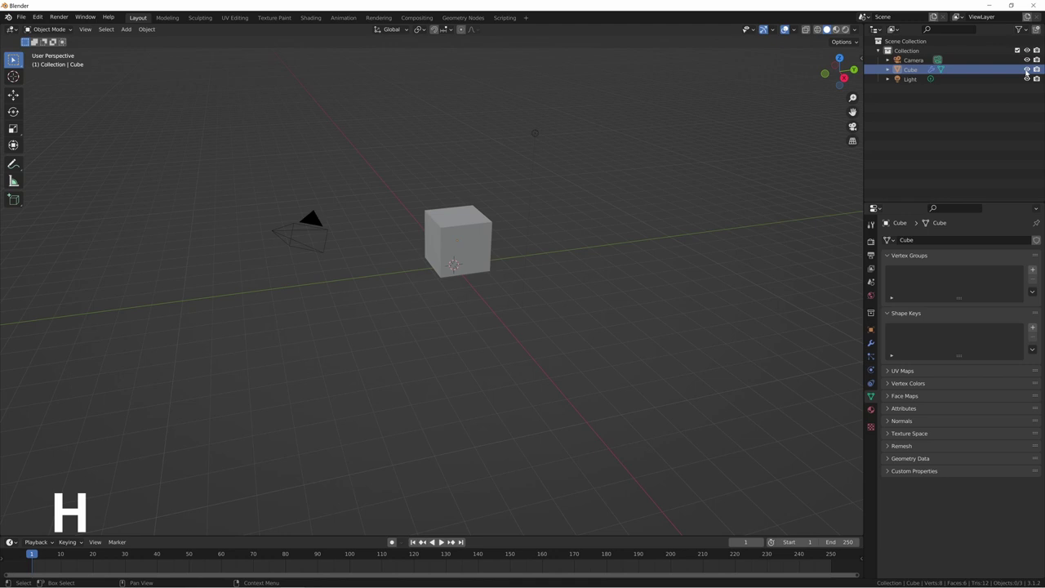
Toggle the cube's viewport visibility off and on repeatedly from its Outliner entry, leaving it visible
click(1027, 71)
click(1027, 70)
click(1027, 71)
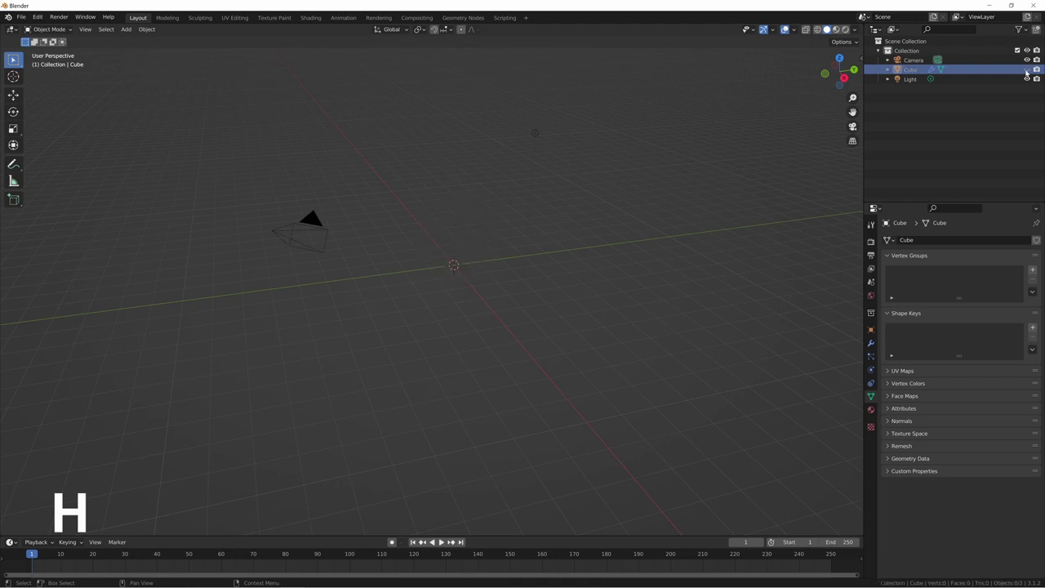
click(1027, 70)
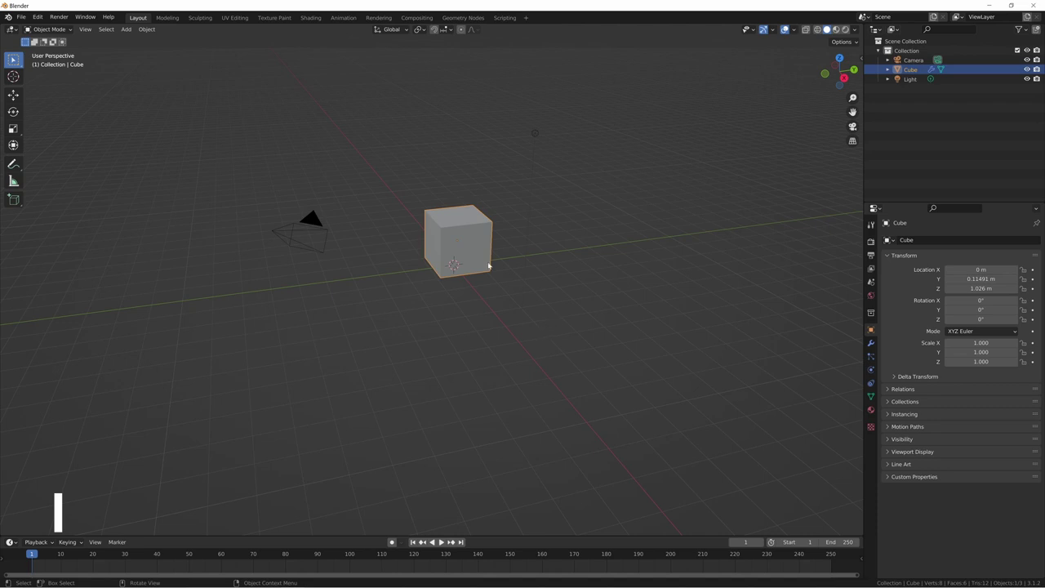
Insert a Location keyframe on the cube at frame 1 and clear the keyframe from its location values
key(g)
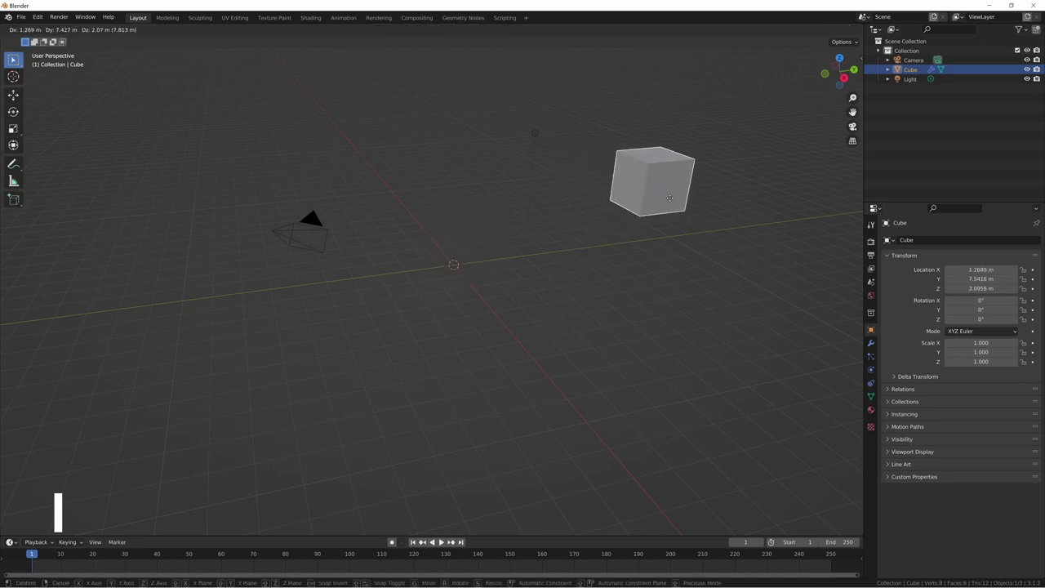
right_click(504, 251)
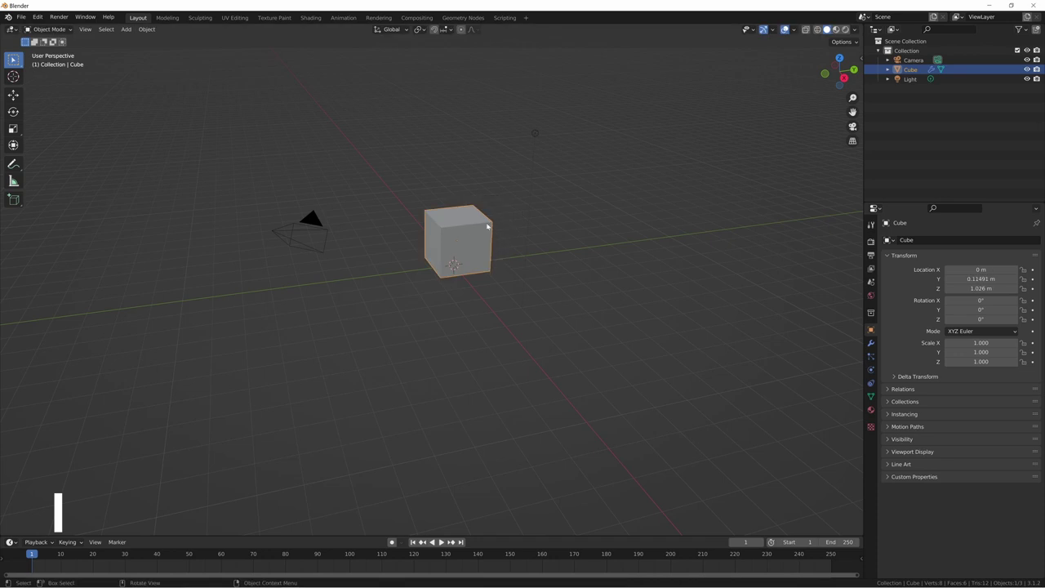
key(i)
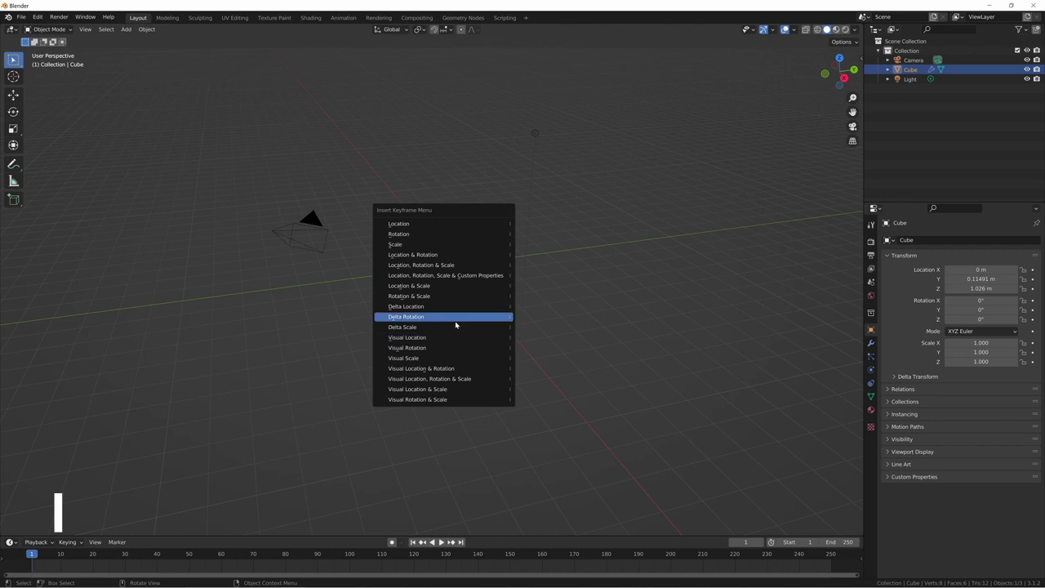
click(443, 227)
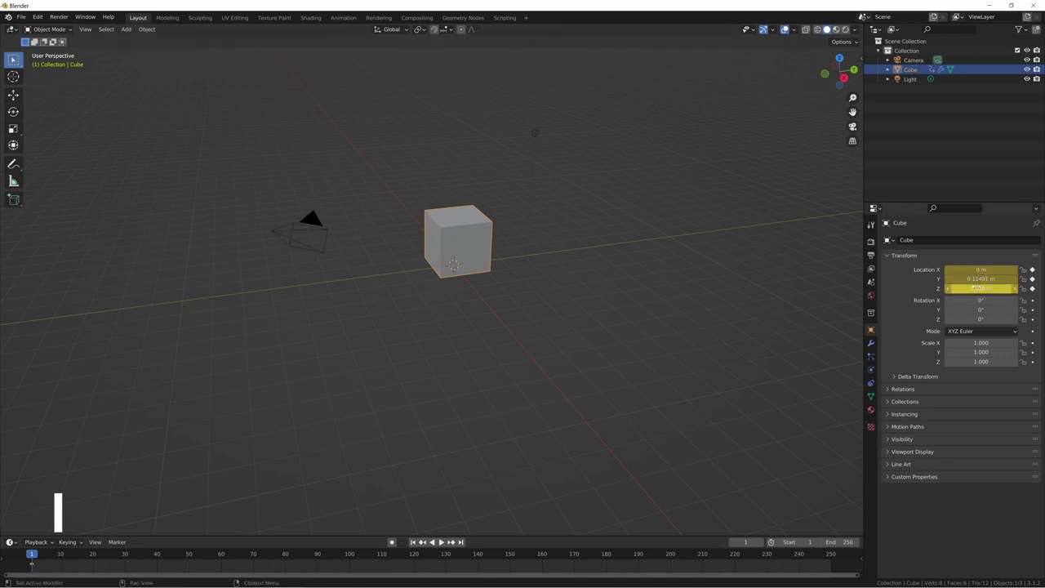
key(alt+i)
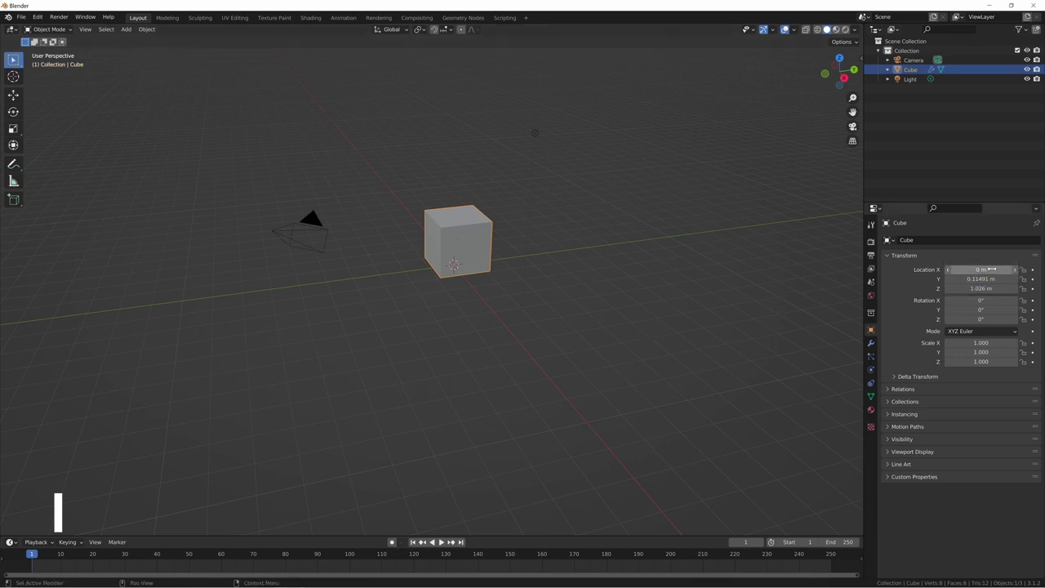
Keyframe the cube's location and rotation values at frame 1 directly from its transform properties
key(i)
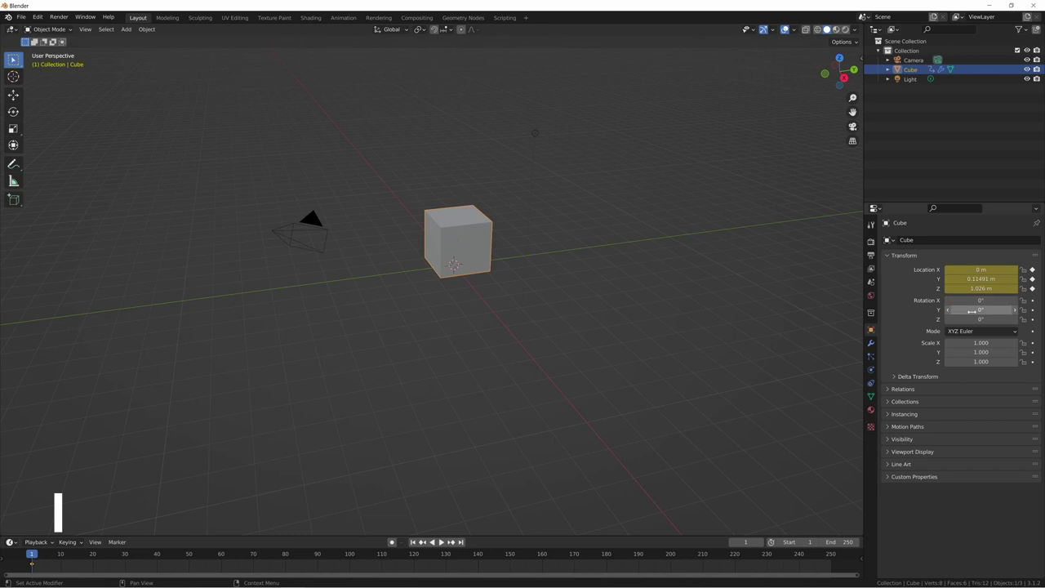
key(i)
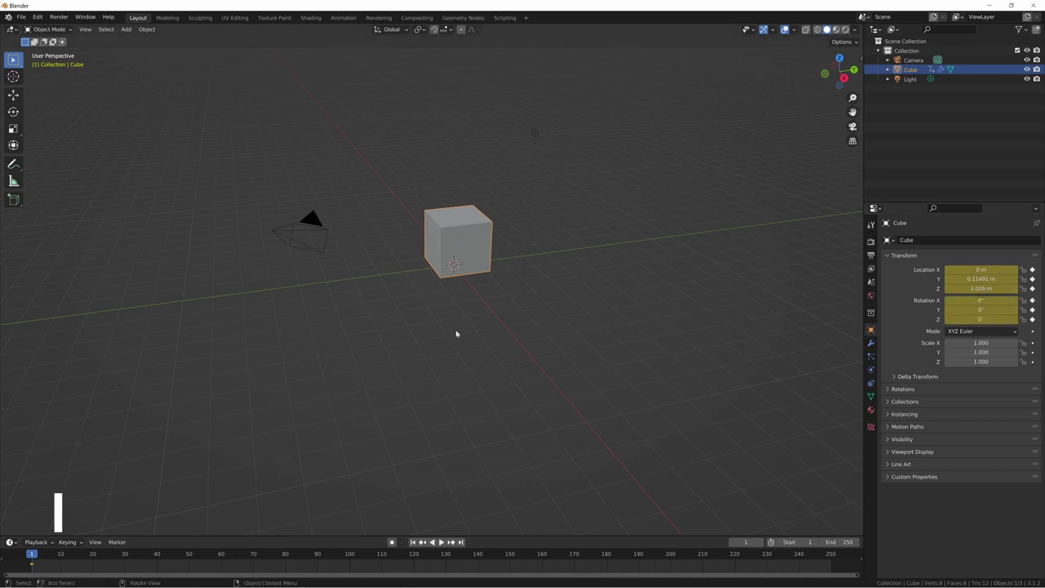
At frame 82, move the cube to about X -0.19, Y 5.61, Z 4.74 m and keyframe its location
click(292, 556)
key(g)
click(781, 175)
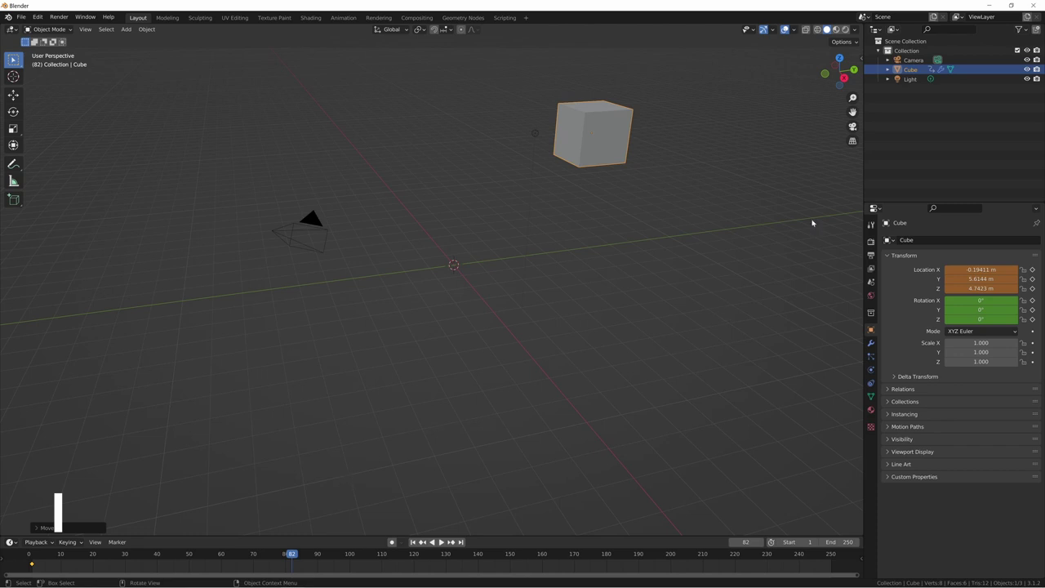
key(i)
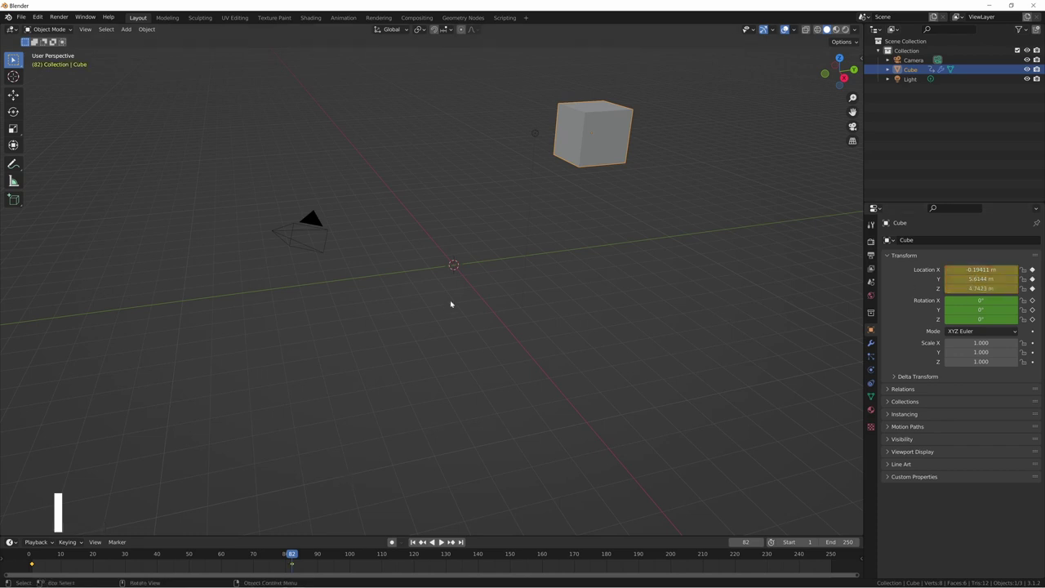
Return to the first frame and play the cube's animation
key(shift+Left)
key(space)
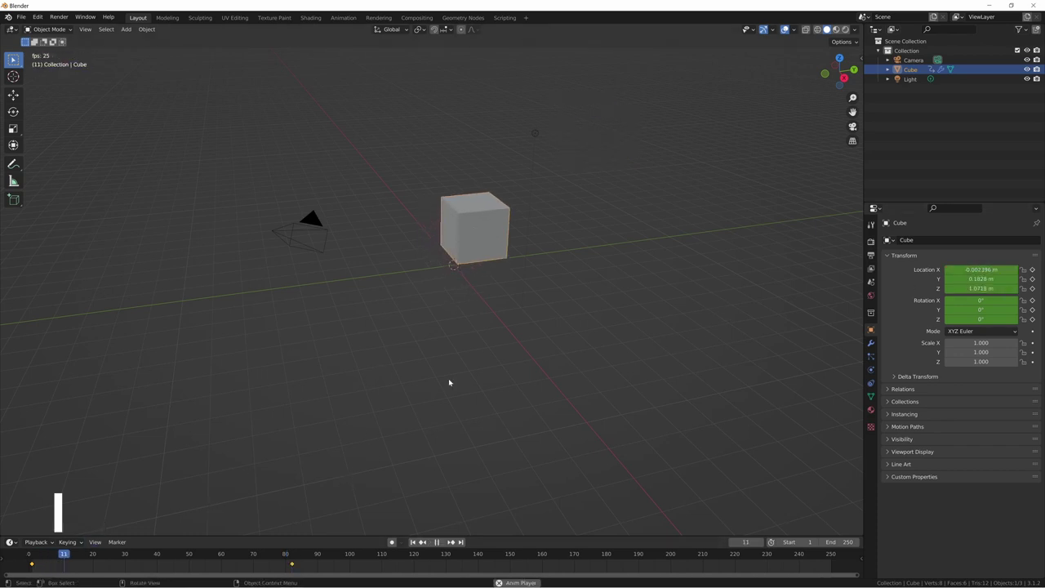
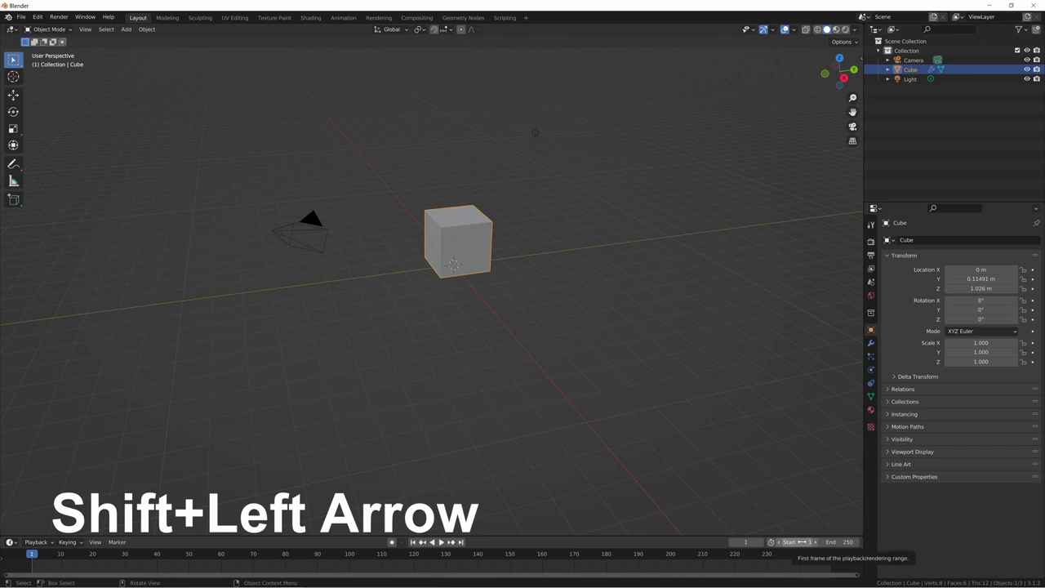
Frame all scene objects in the 3D viewport and examine the cube closer and farther away
key(Home)
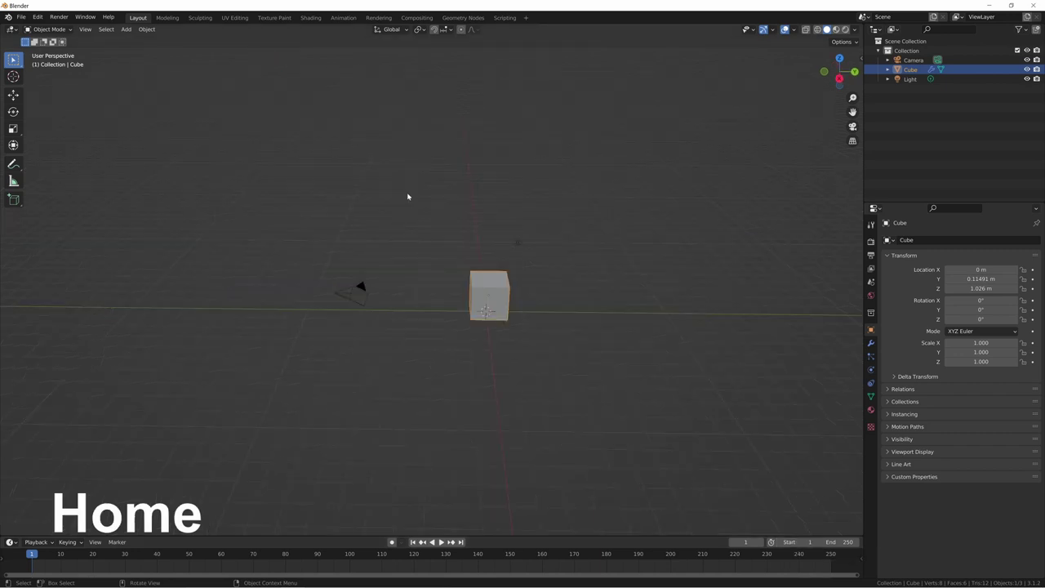
scroll(408, 197, up, 6)
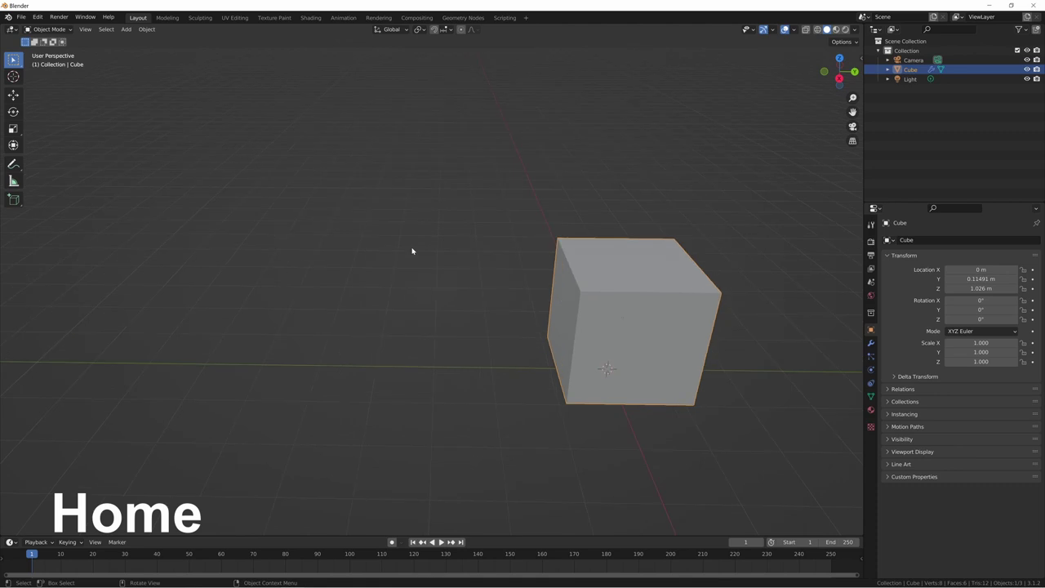
scroll(421, 261, down, 10)
scroll(392, 286, up, 6)
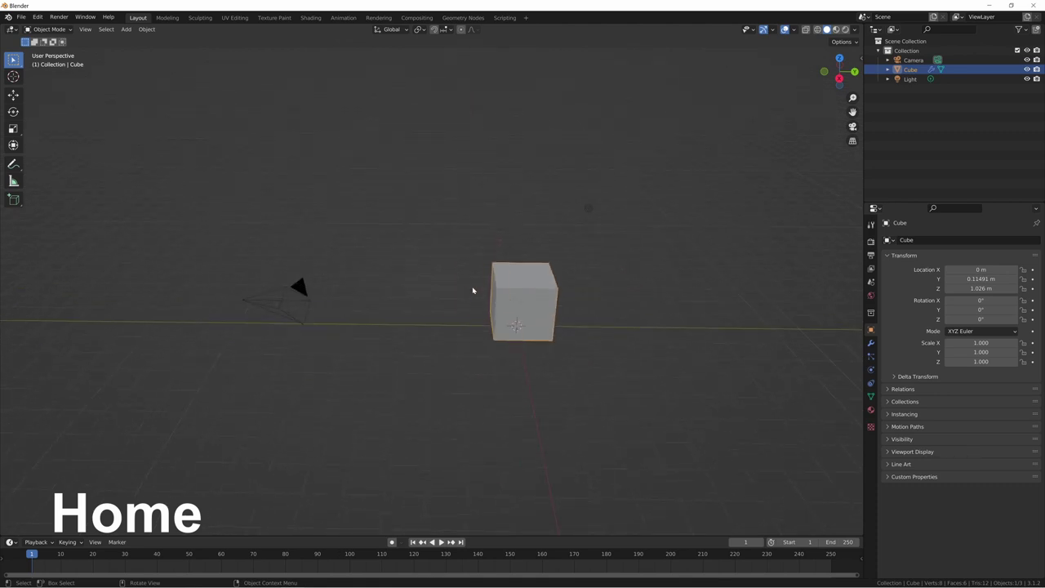
Switch to the Geometry Nodes workspace and fit all nodes in the node editor, again after panning away from them
click(463, 17)
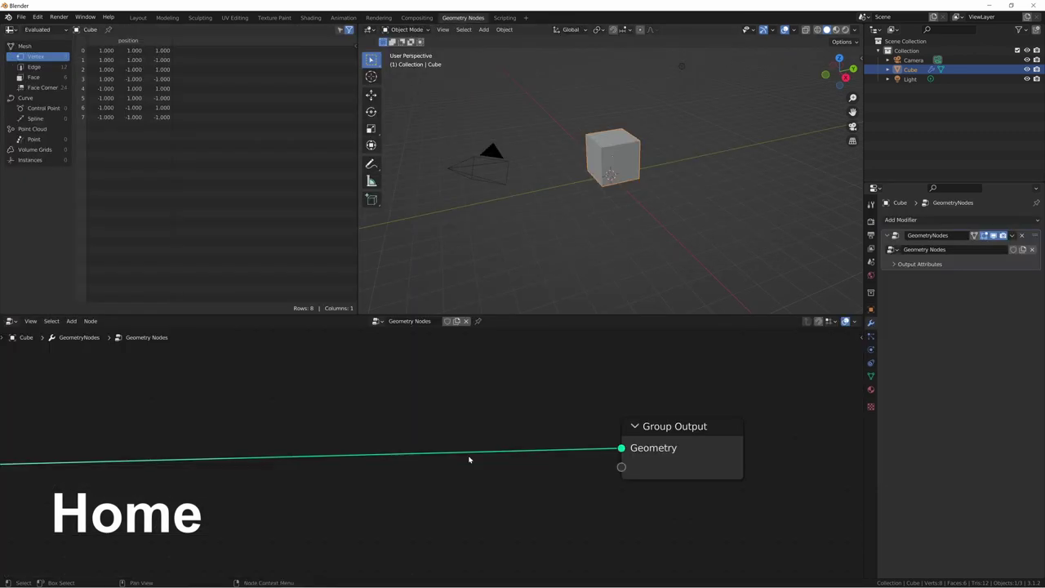
key(Home)
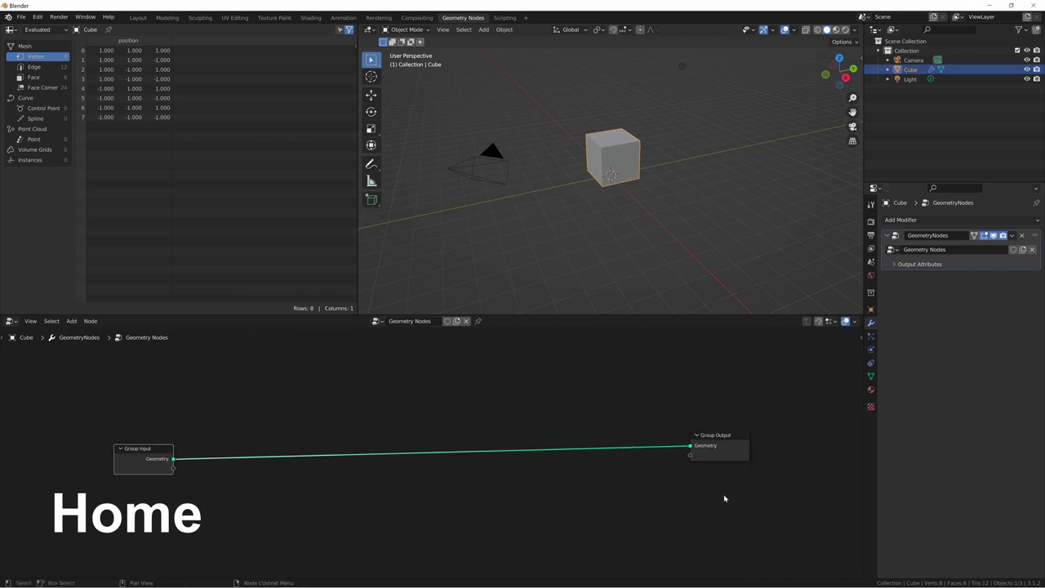
middle_drag(724, 498, 172, 432)
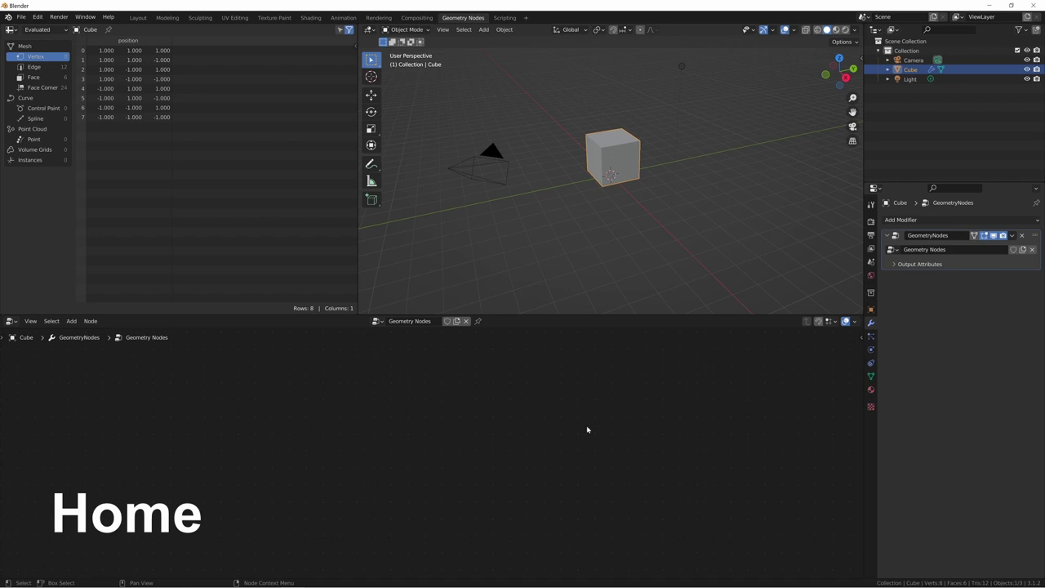
middle_drag(158, 392, 455, 419)
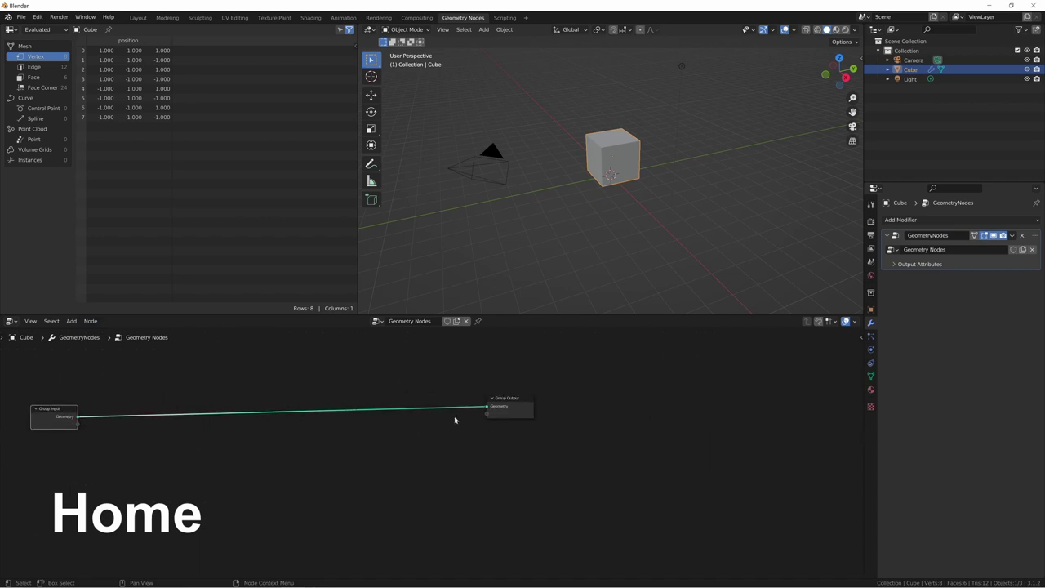
middle_drag(623, 401, 747, 430)
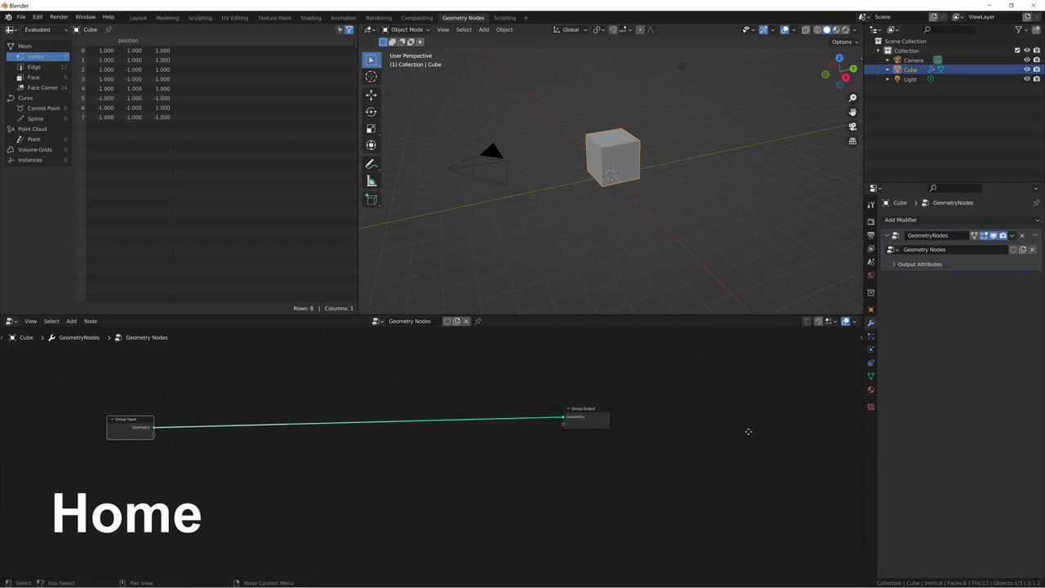
key(Home)
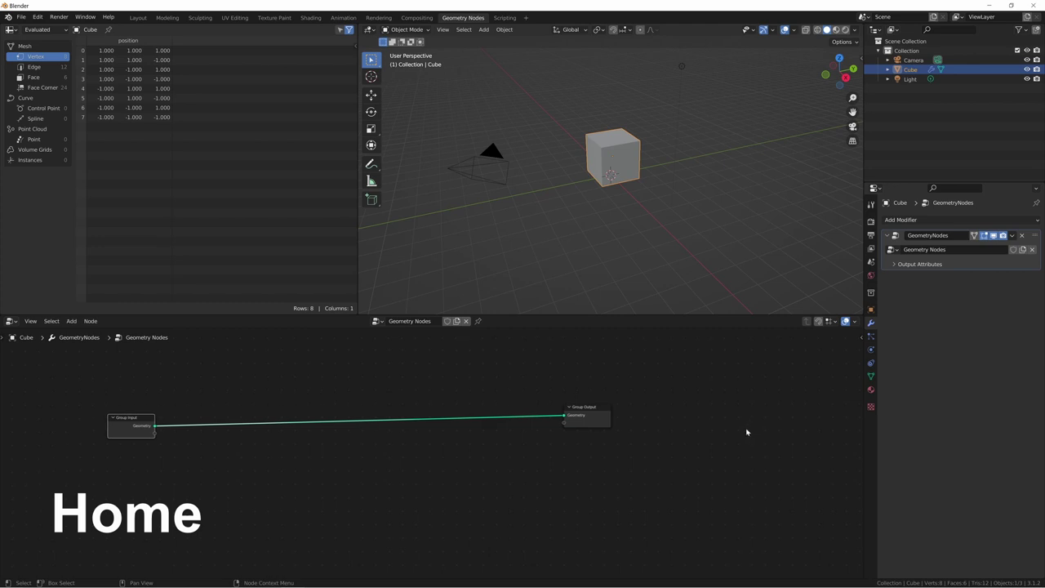
scroll(648, 369, up, 5)
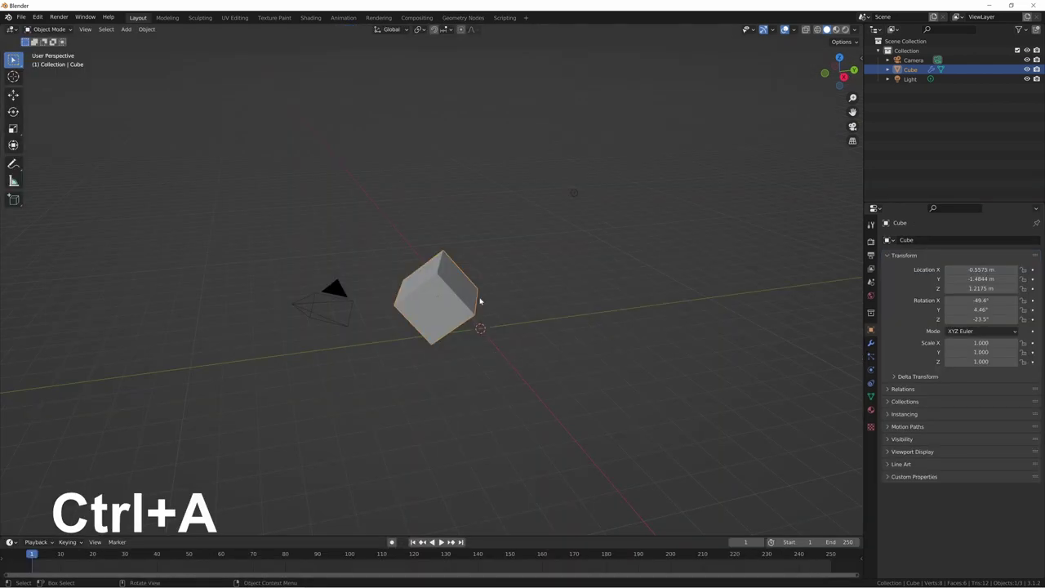
Scale the rotated cube up to about 2.124 and apply its scale
key(s)
click(612, 326)
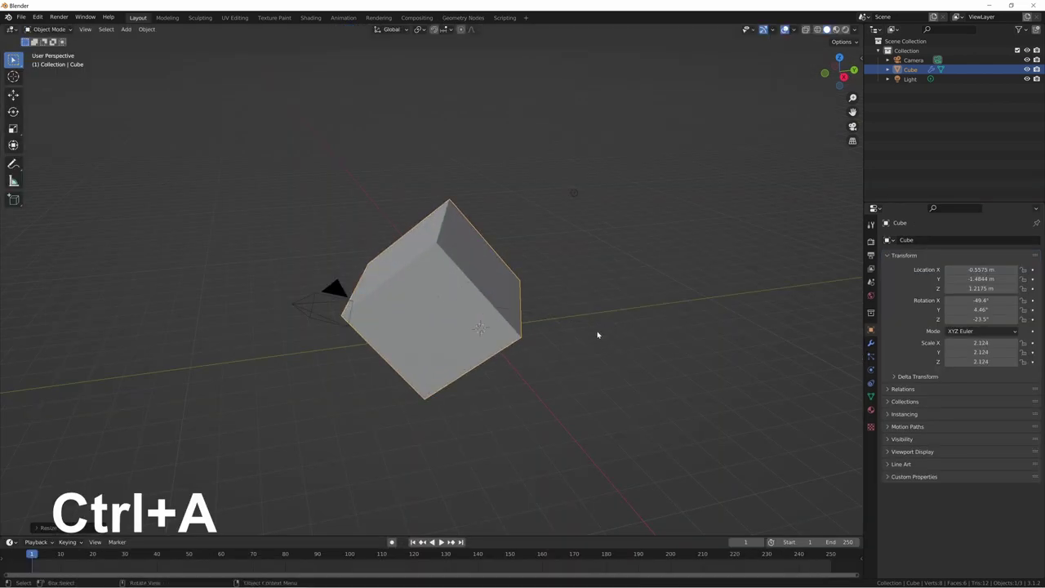
key(ctrl+a)
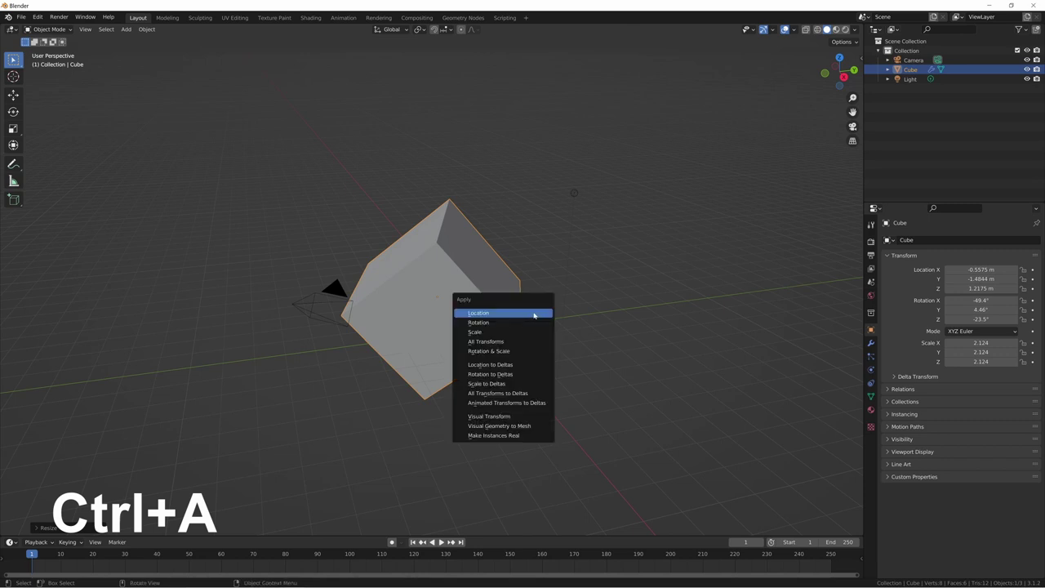
click(488, 332)
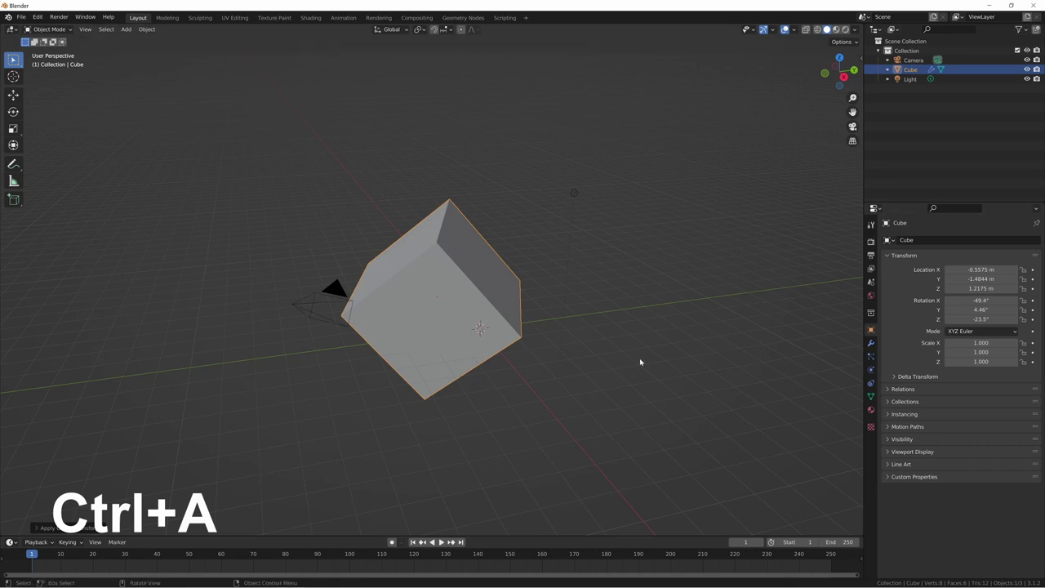
Scale the cube down to about 0.021, apply its scale and bring up the apply options again
key(s)
click(438, 299)
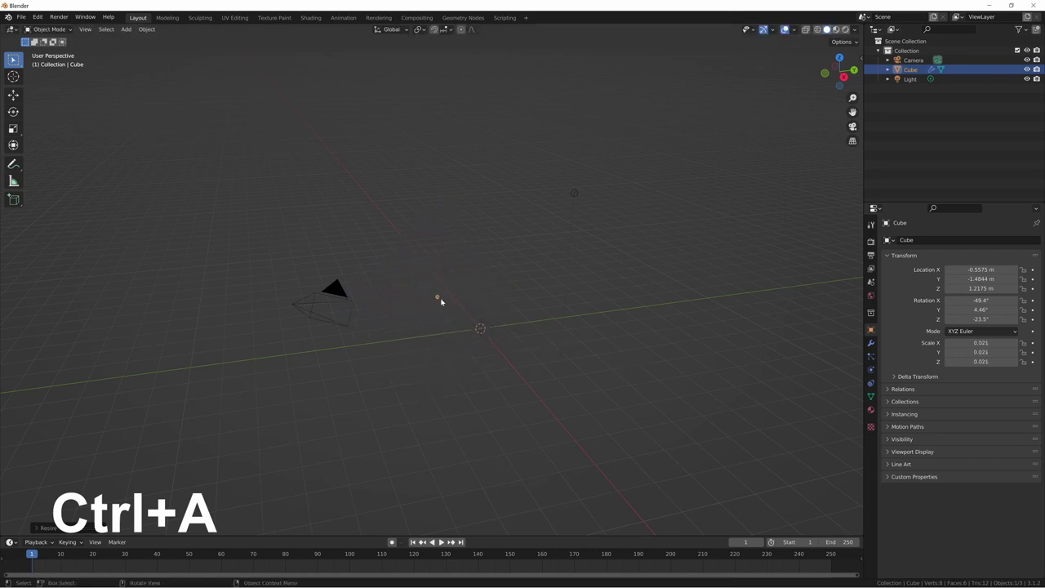
key(ctrl+a)
click(519, 348)
middle_drag(490, 322, 460, 340)
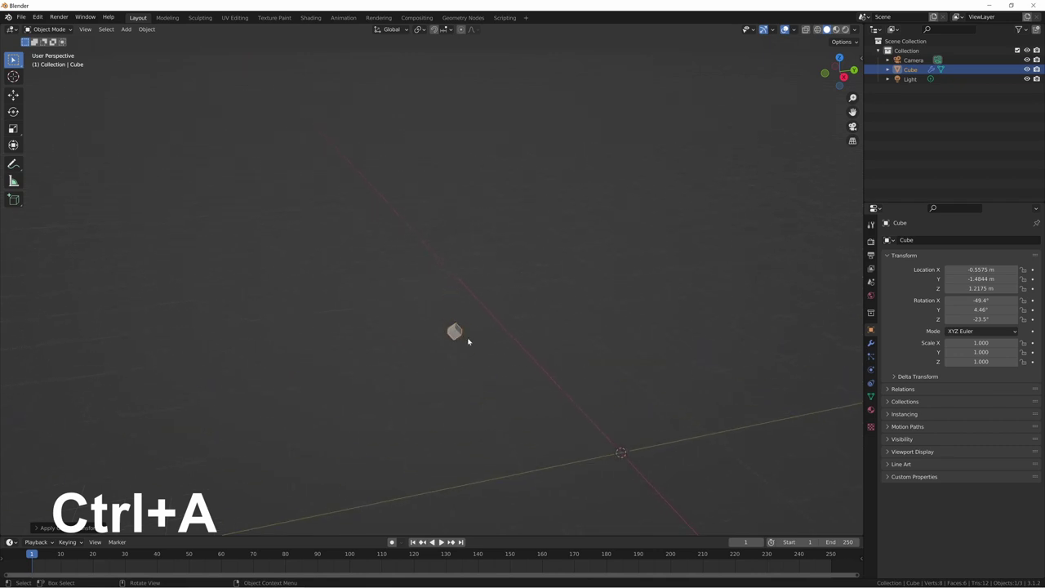
scroll(478, 342, down, 6)
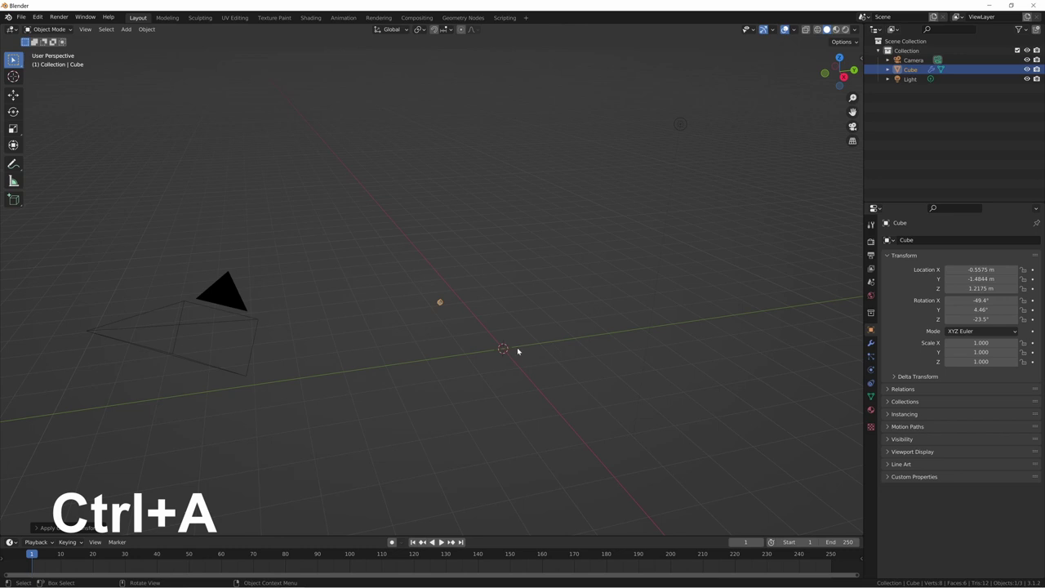
key(ctrl+a)
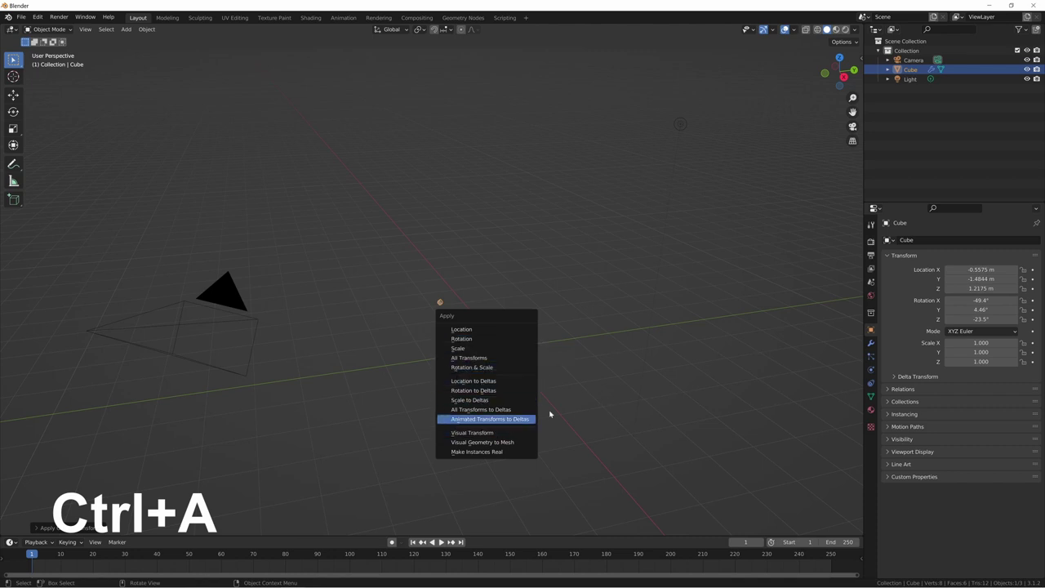
Enlarge the tiny cube to a scale of about 0.344, duplicate it and place the copy up toward the light
key(ctrl+p)
key(s)
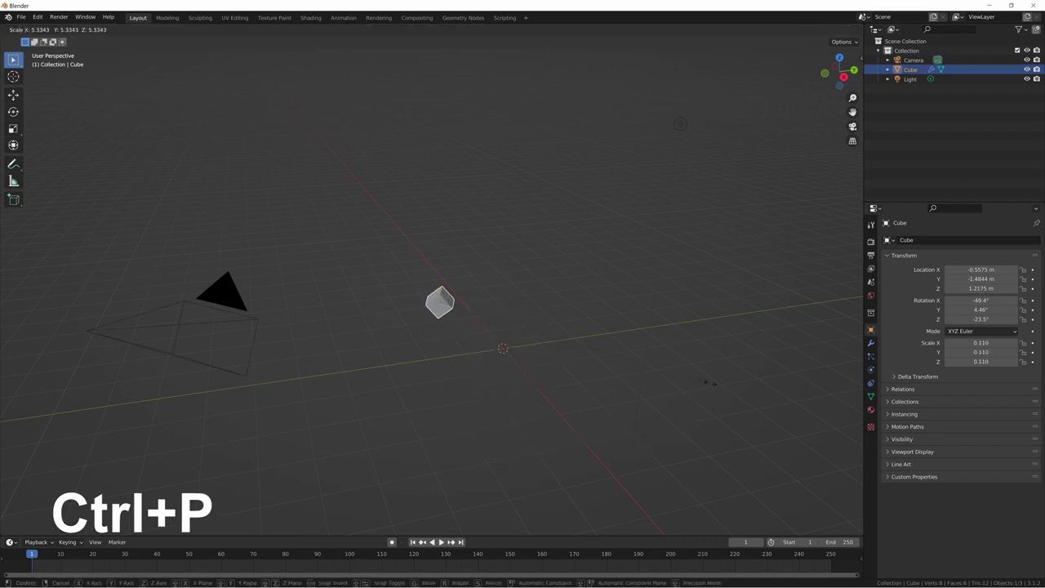
click(413, 491)
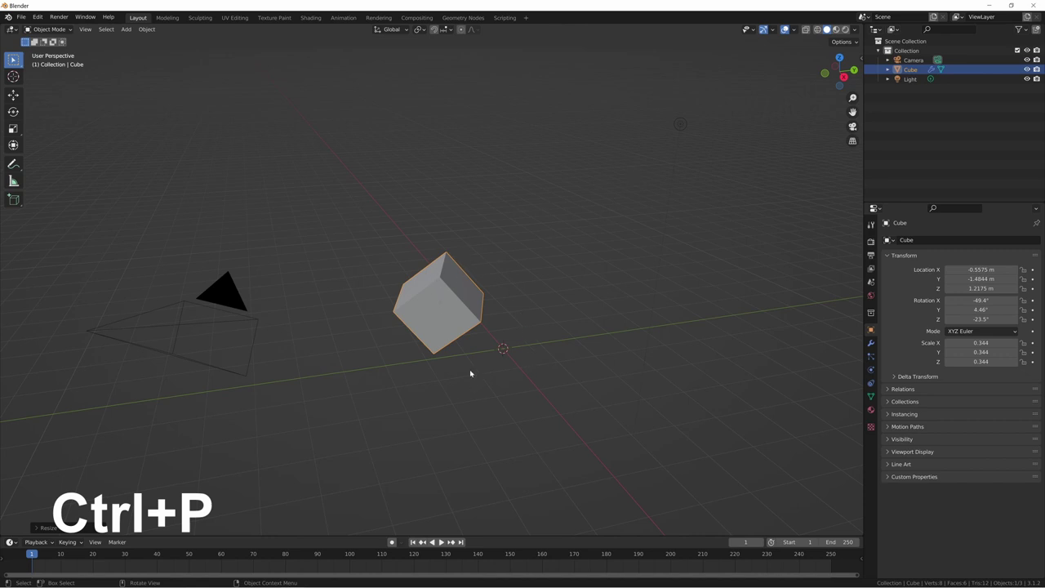
key(shift+d)
click(588, 175)
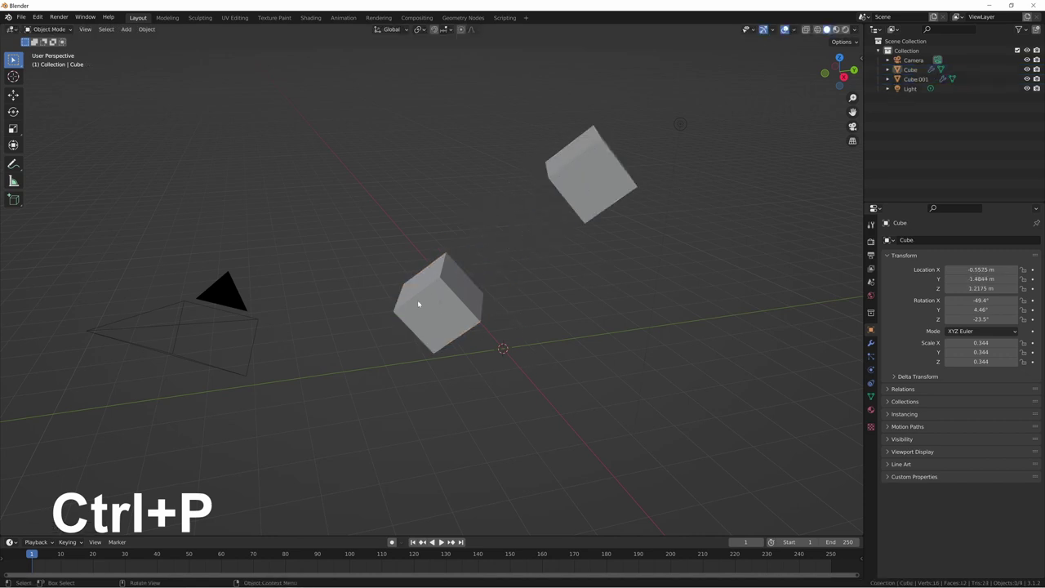
Select the lower cube with the upper cube as the active object and parent them using the Object option
click(417, 300)
shift+click(559, 196)
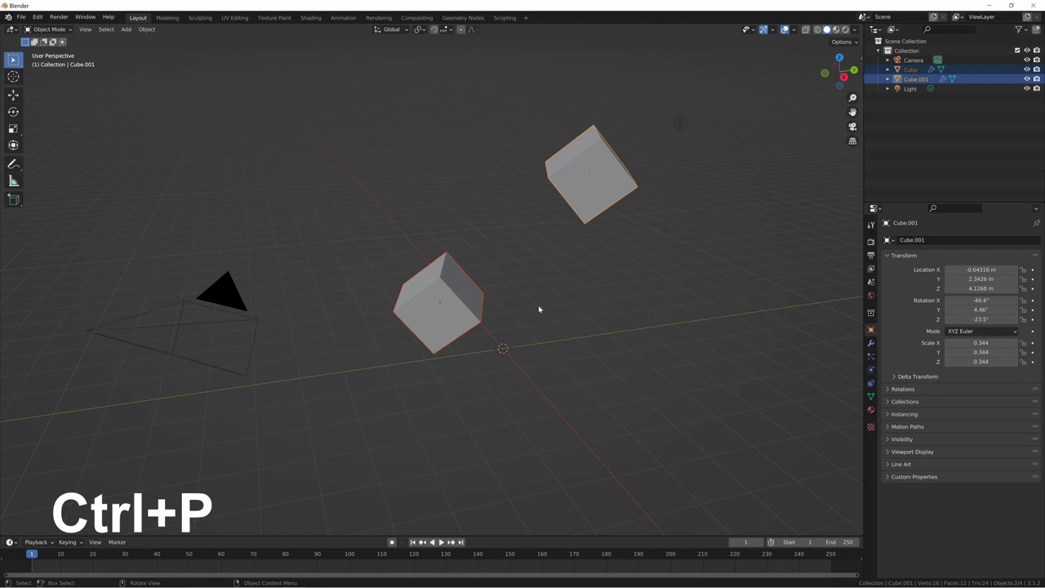
key(ctrl+p)
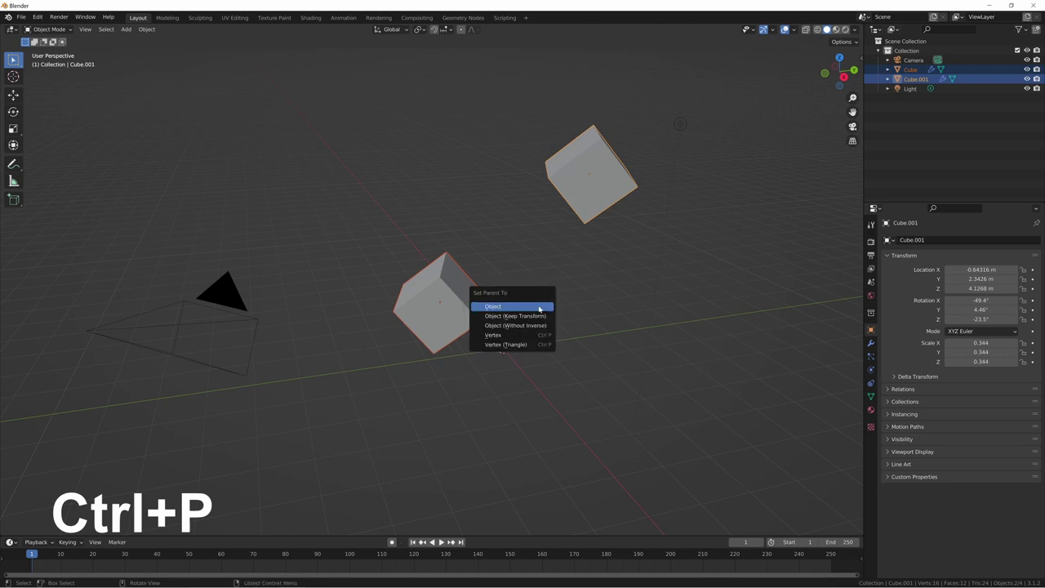
click(539, 308)
Try moving and rotating the upper parent cube together with its child, and undo the changes
click(602, 275)
click(591, 190)
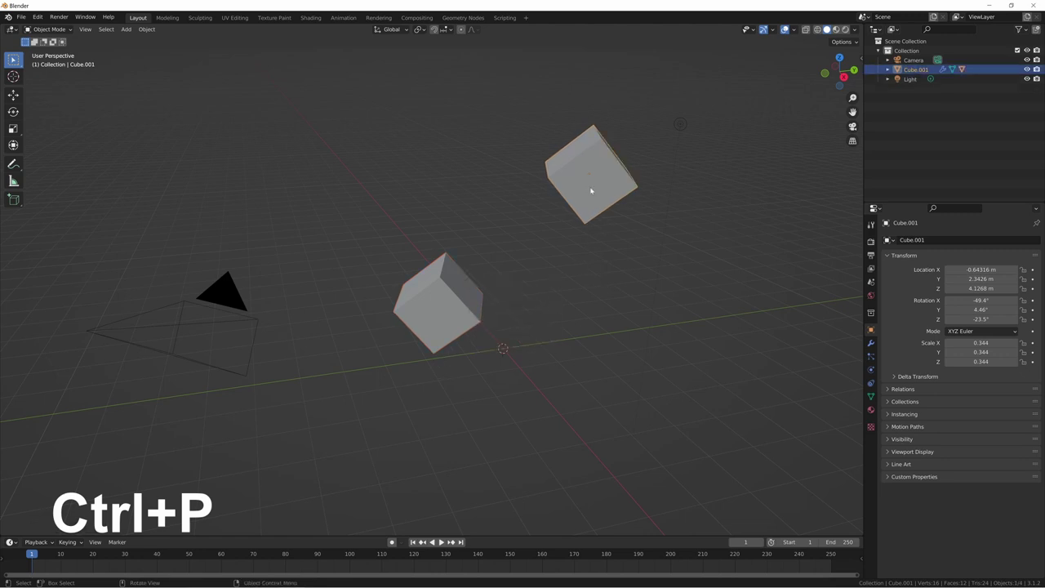
key(g)
click(575, 196)
key(r)
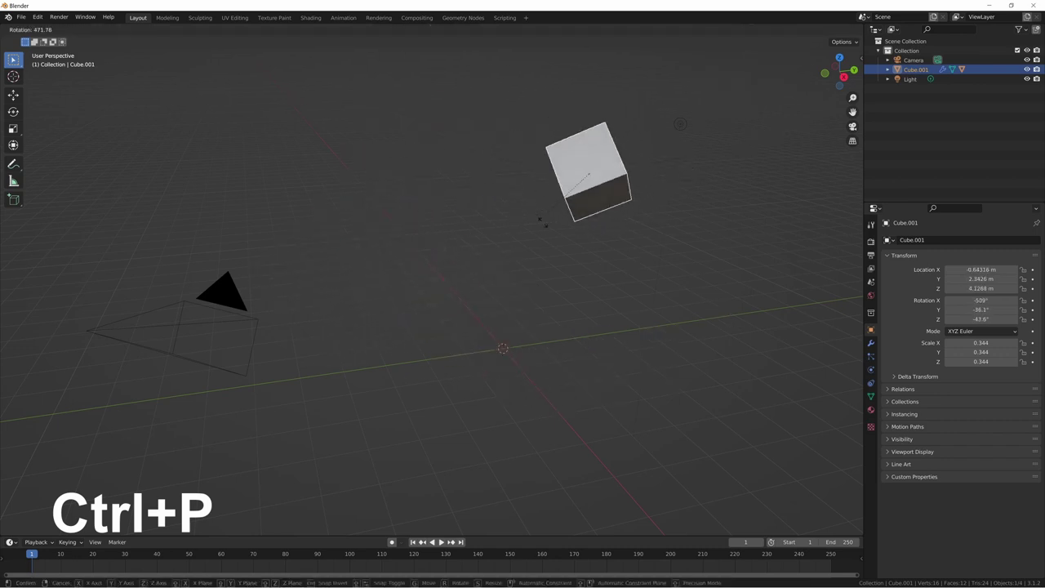
click(656, 169)
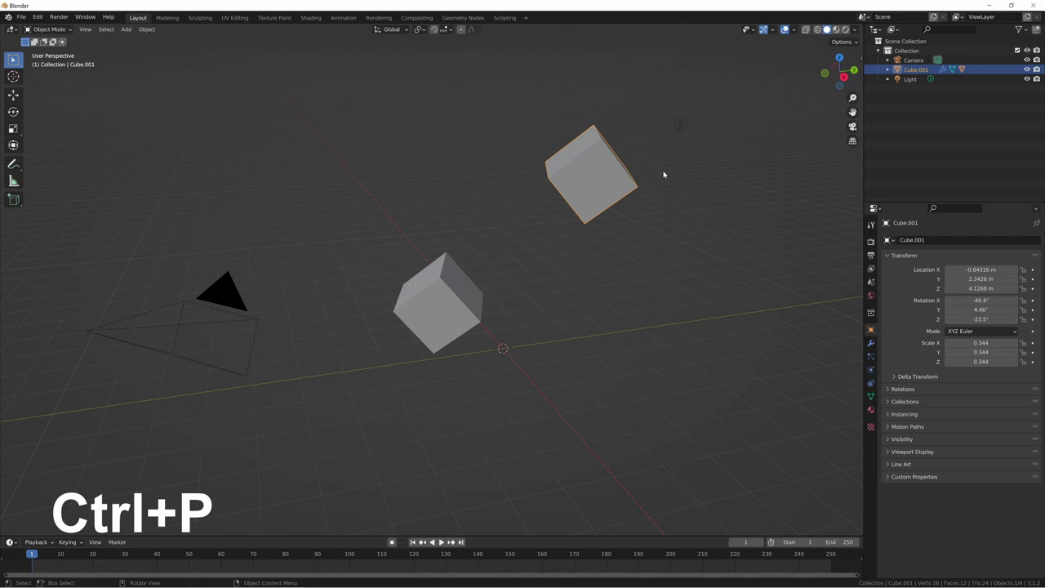
key(ctrl+z)
key(ctrl+z)
key(ctrl+z)
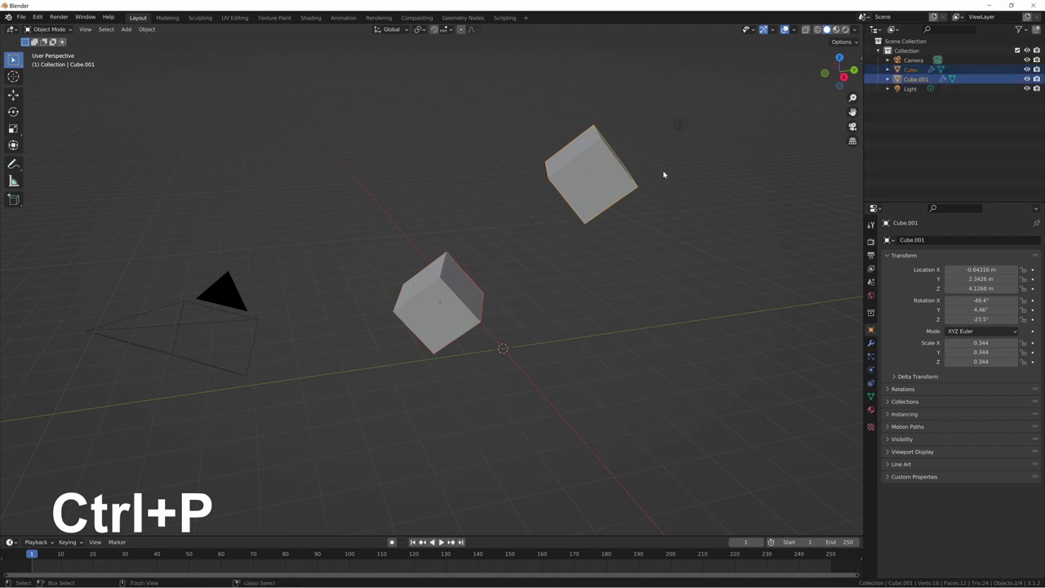
key(ctrl+z)
Clear the parent relationship between the two cubes with the Clear Parent option
key(alt+p)
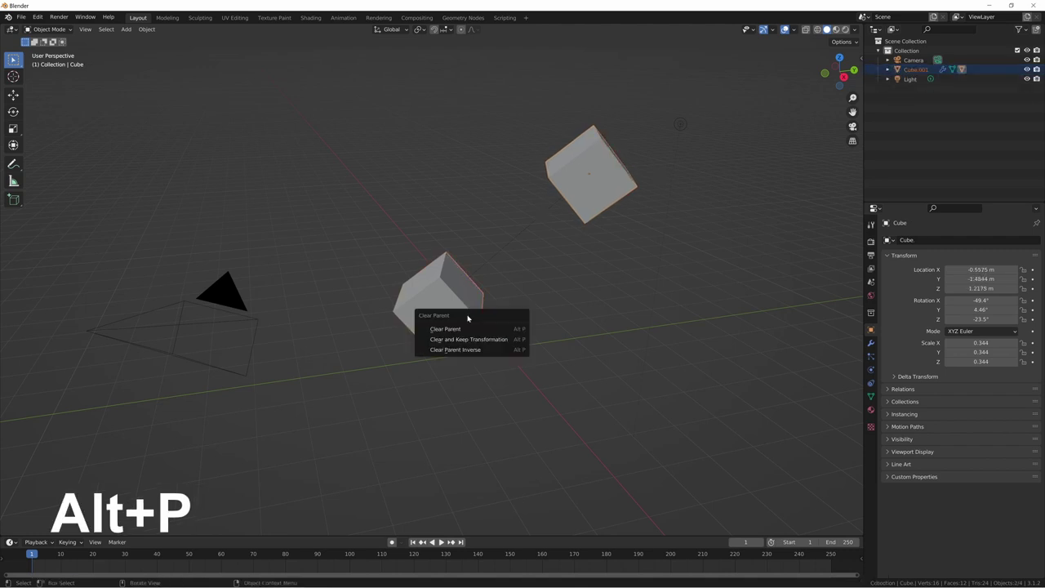
click(462, 333)
click(515, 310)
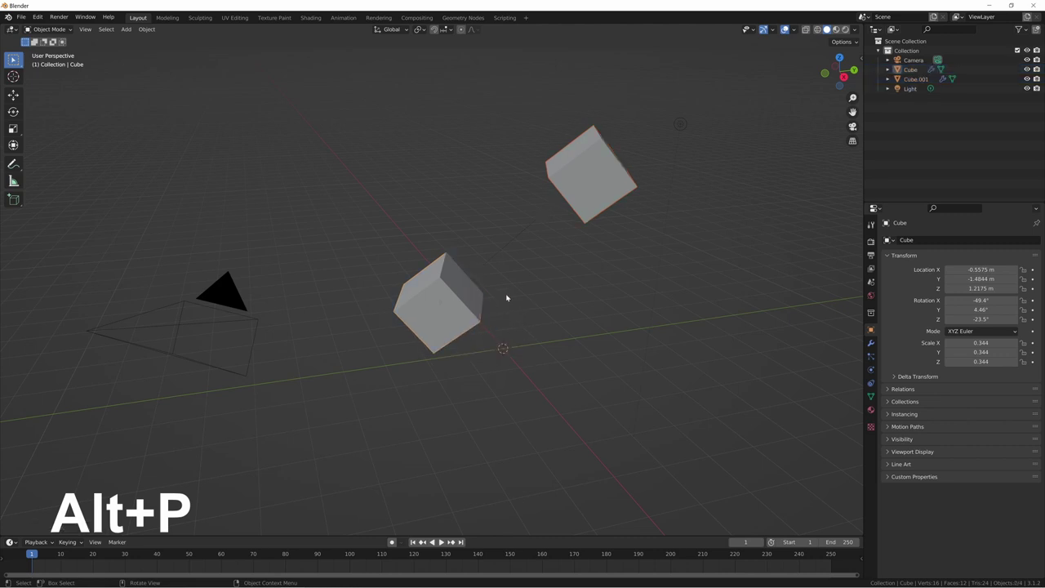
Try moving the lower cube and the upper cube independently, cancelling each move
click(433, 297)
key(g)
right_click(493, 234)
click(586, 173)
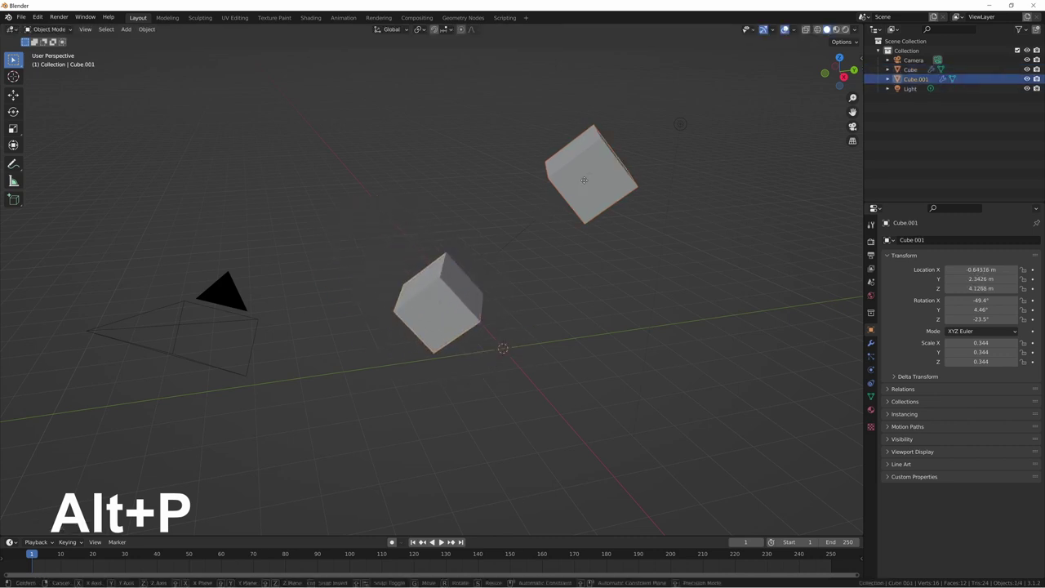
key(g)
right_click(560, 249)
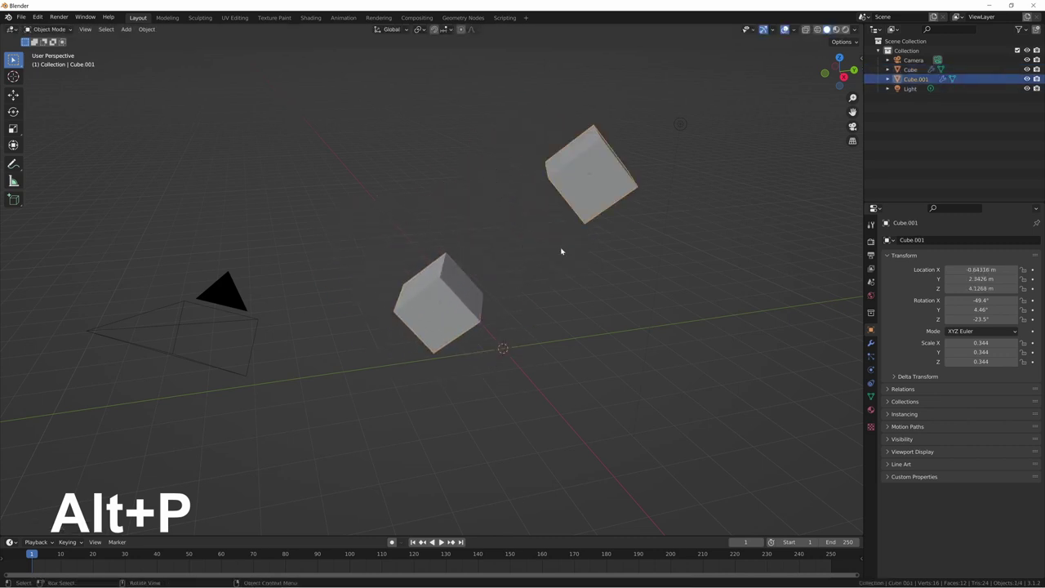
Reset the upper cube's location and rotation to 0 and its scale to 1.000
key(BackSpace)
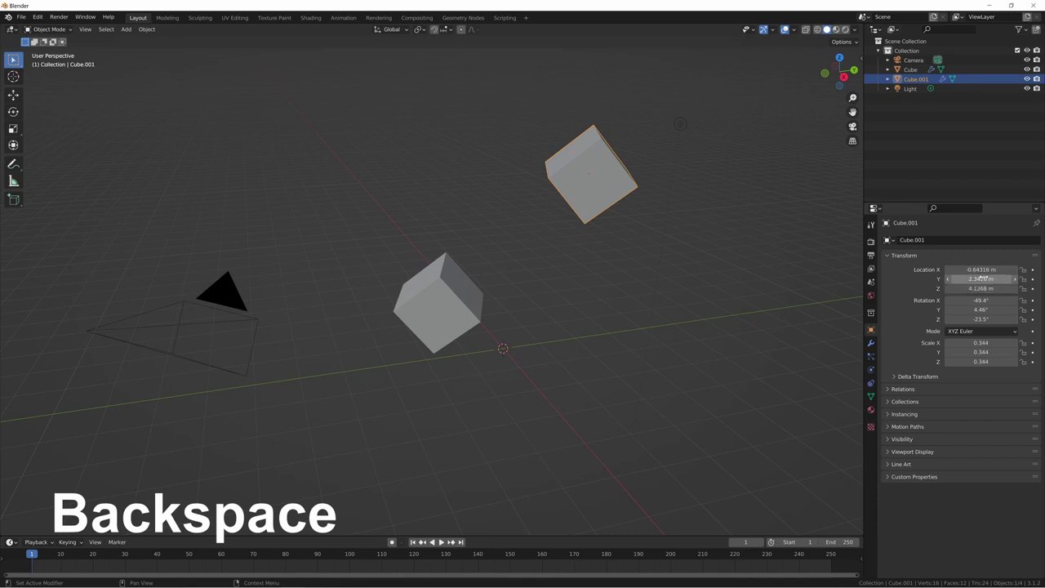
key(BackSpace)
key(BackSpace)
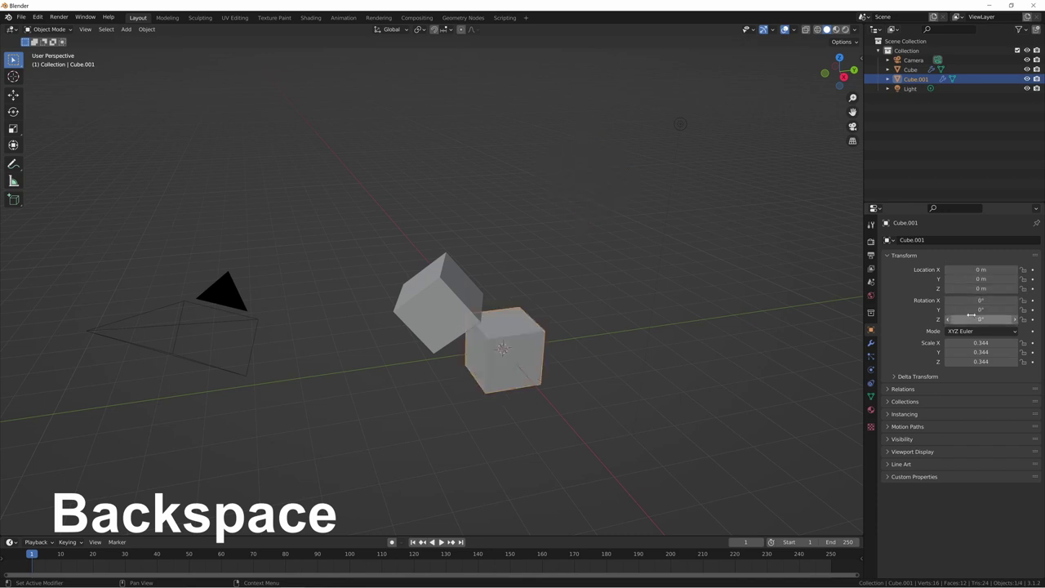
key(BackSpace)
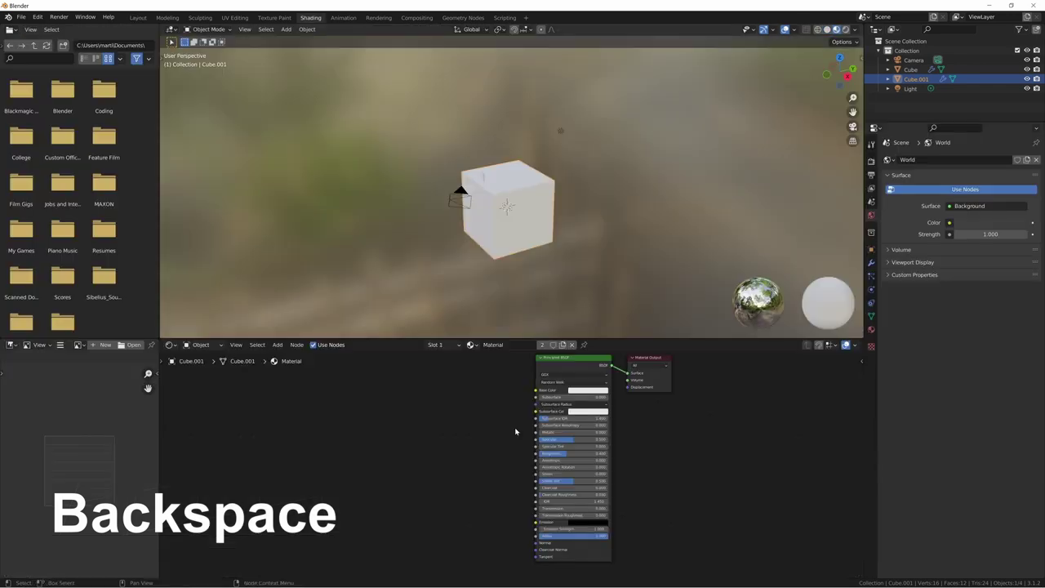
Set the Principled BSDF's Specular to 1.000 and its Roughness to 0.5
drag(558, 441, 594, 461)
double_click(558, 454)
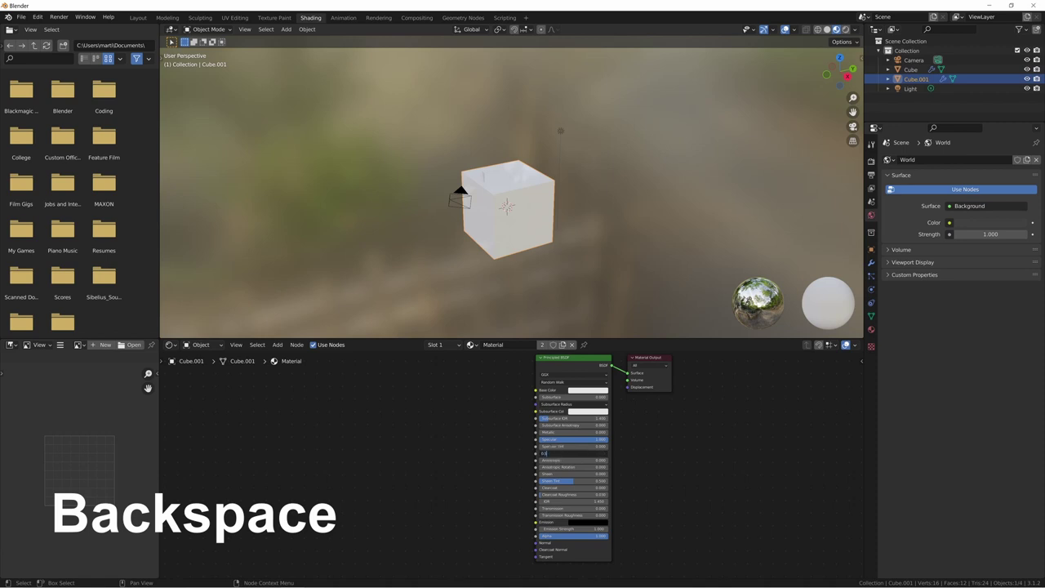
key(Return)
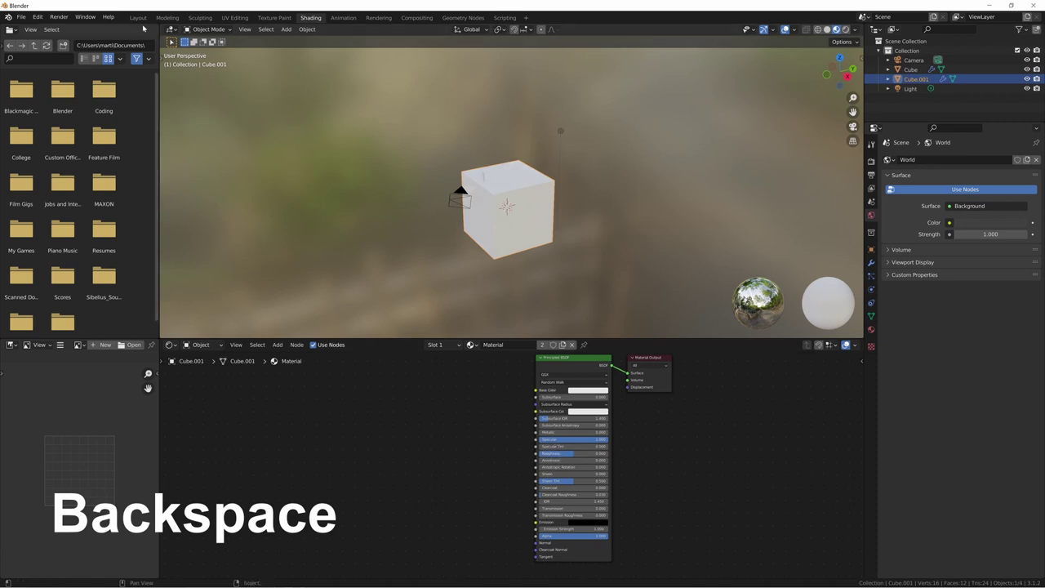
Return to the Layout workspace and enter Edit Mode on the large cube, picking its upper front edge and top face
click(138, 17)
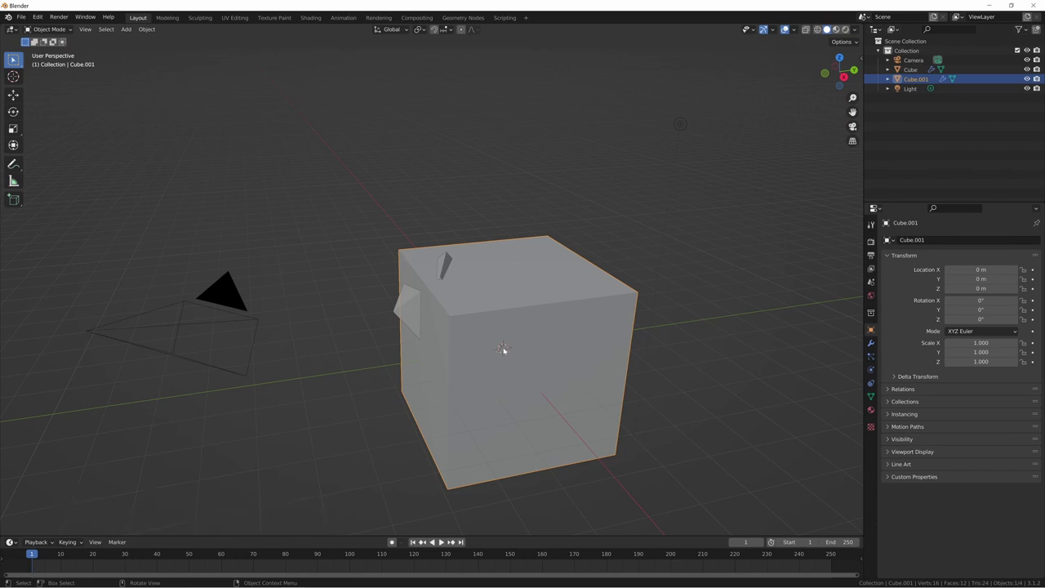
key(Tab)
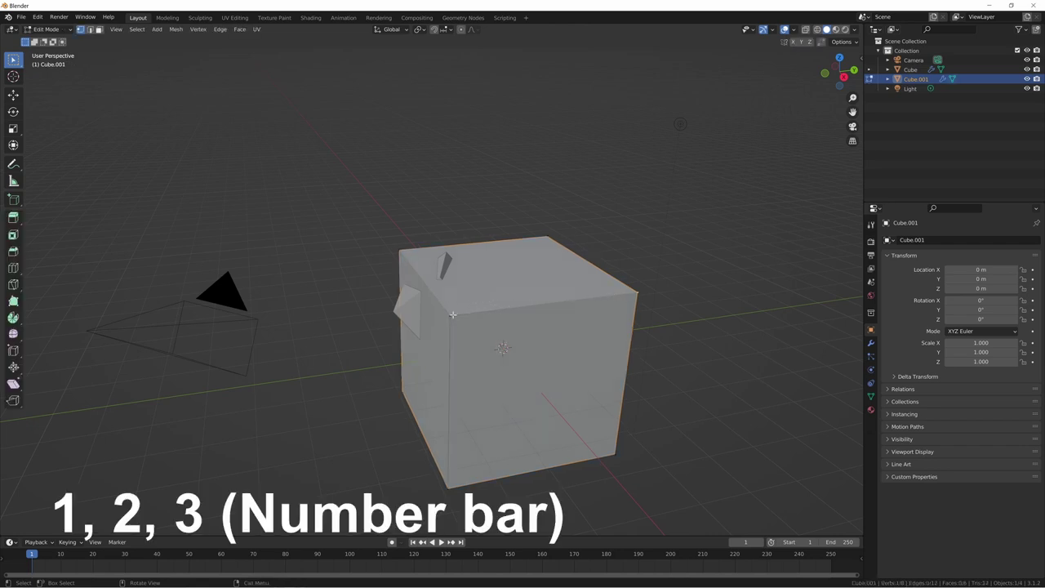
key(2)
click(513, 310)
key(3)
click(507, 294)
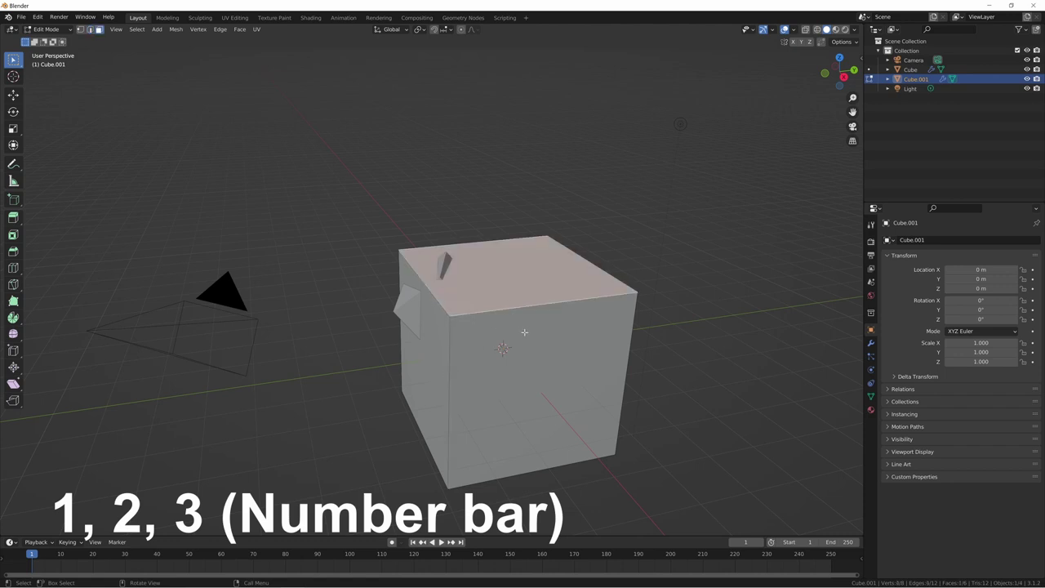
Cycle repeatedly through the vertex, edge and face select modes, ending in face select
key(2)
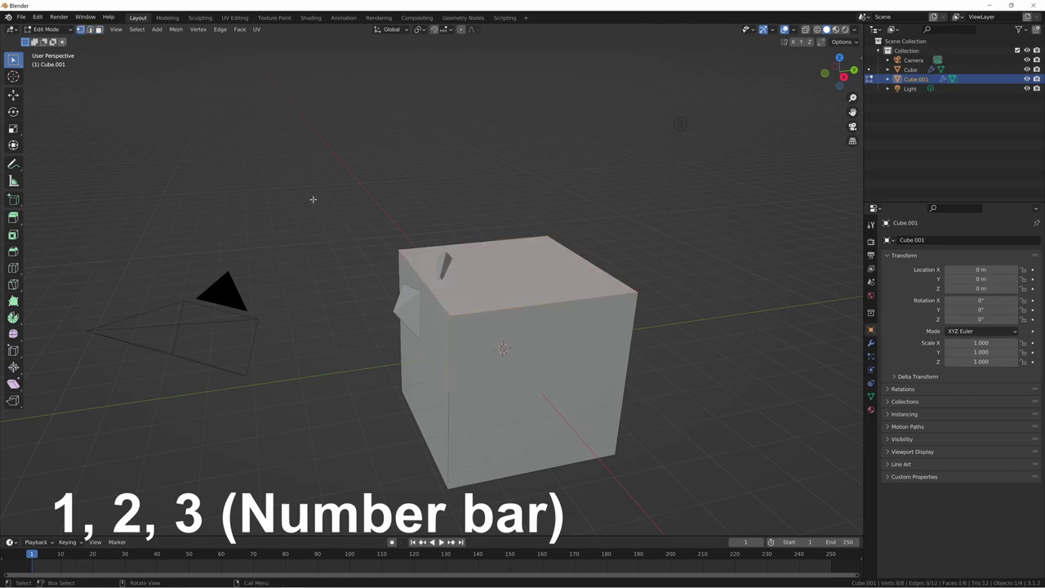
key(3)
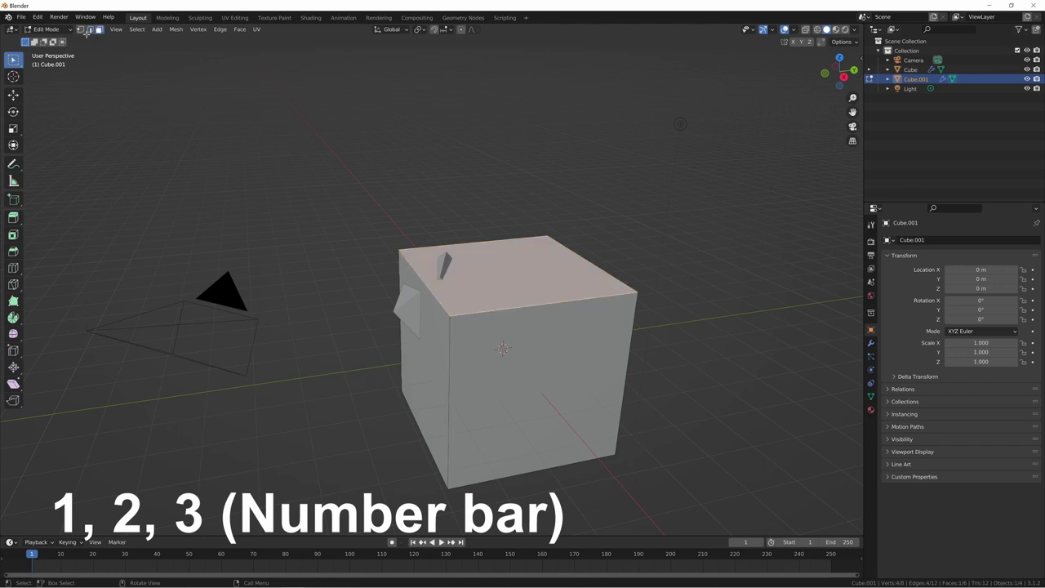
key(1)
key(2)
key(3)
key(1)
key(2)
key(3)
key(1)
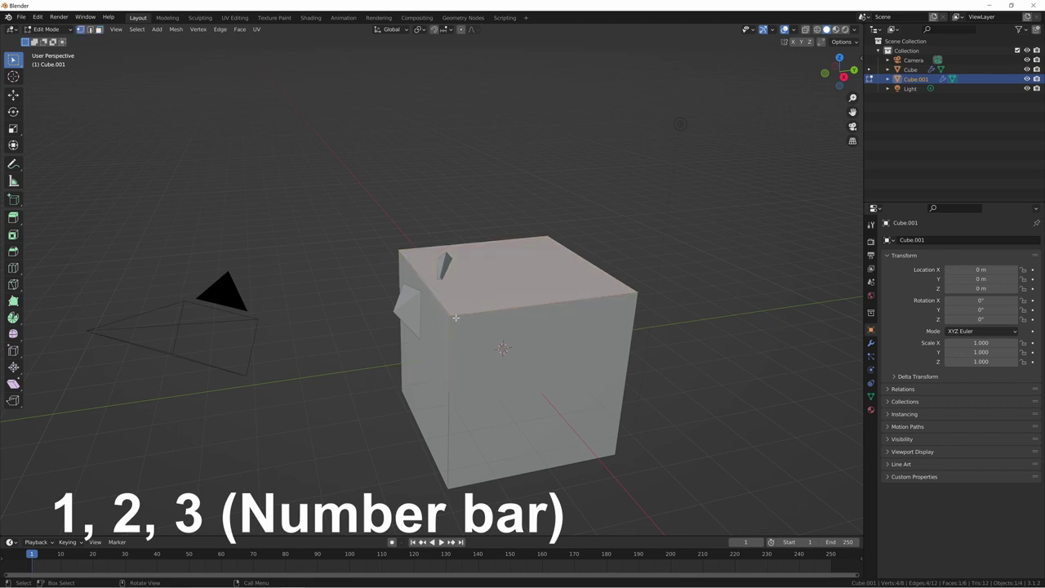
key(2)
key(3)
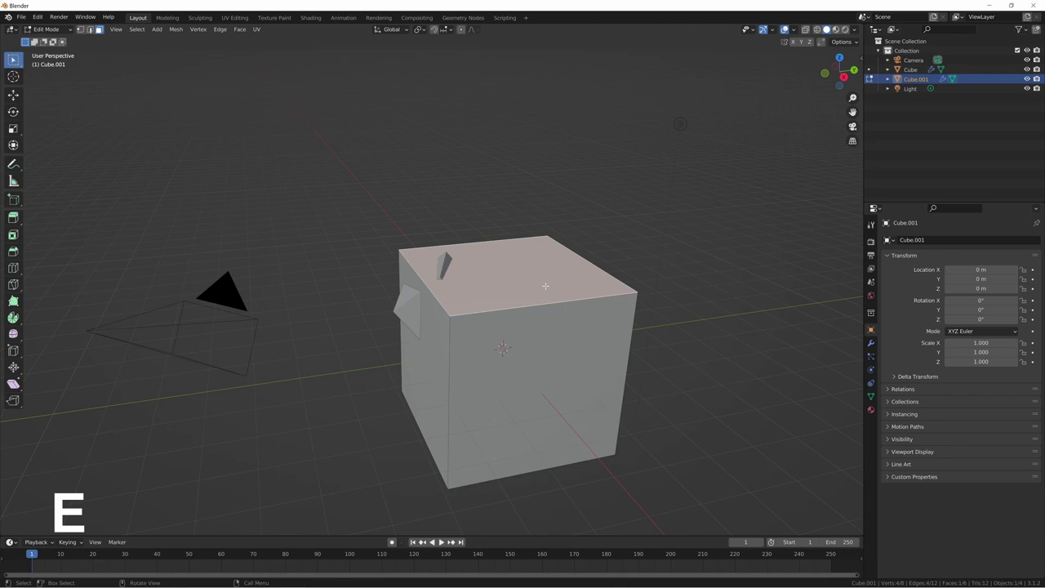
Try extruding the top face upward about 2.46 m, and try an off-centre loop cut around the cube
key(e)
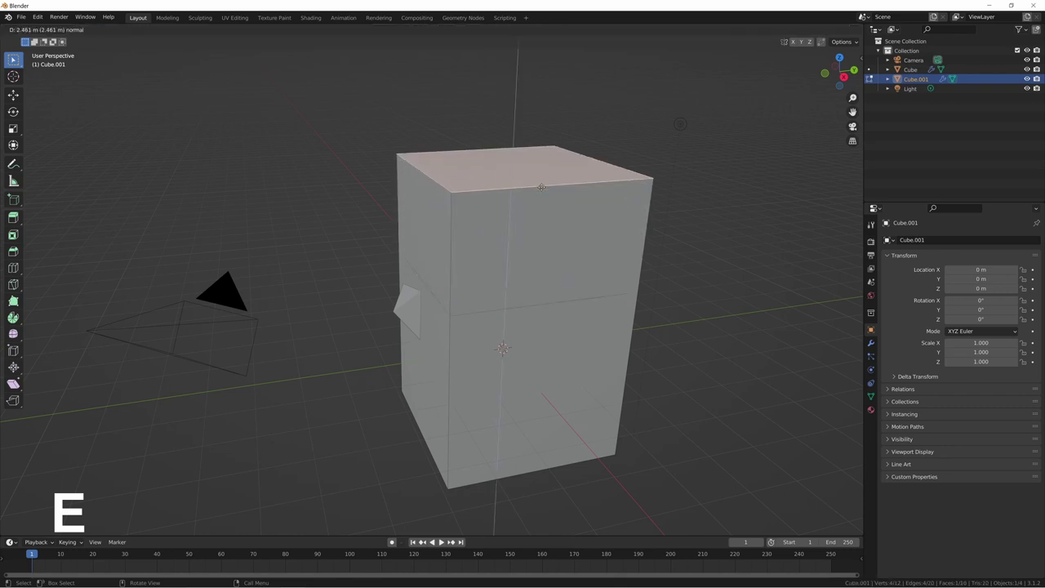
right_click(541, 187)
key(ctrl+r)
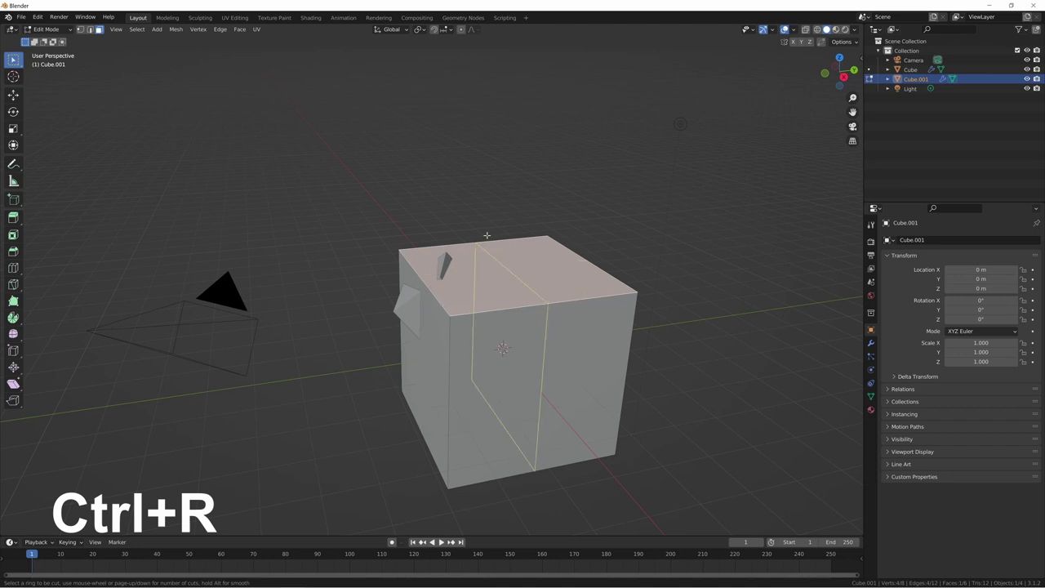
click(529, 301)
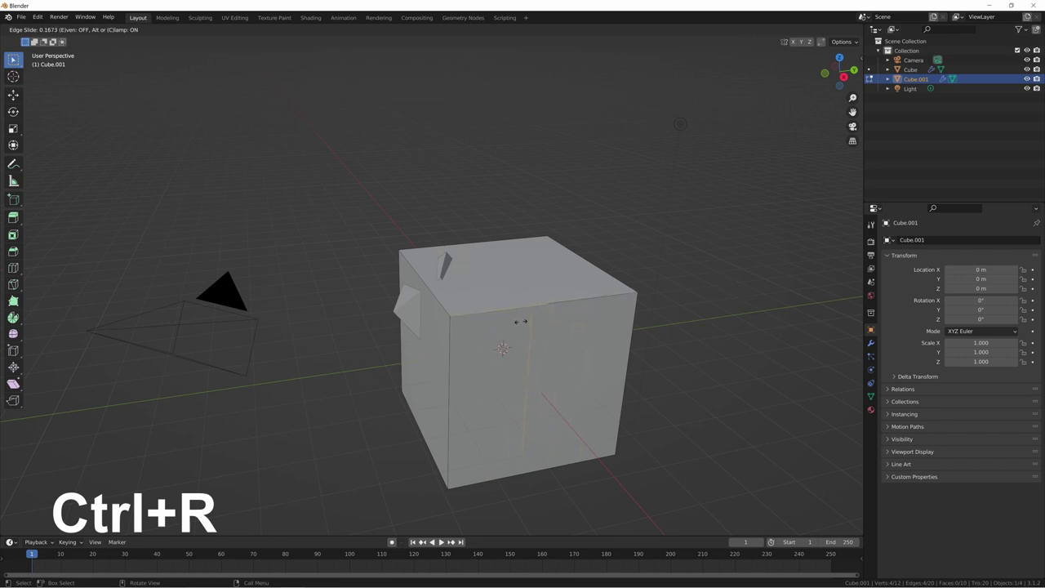
click(499, 330)
key(ctrl+z)
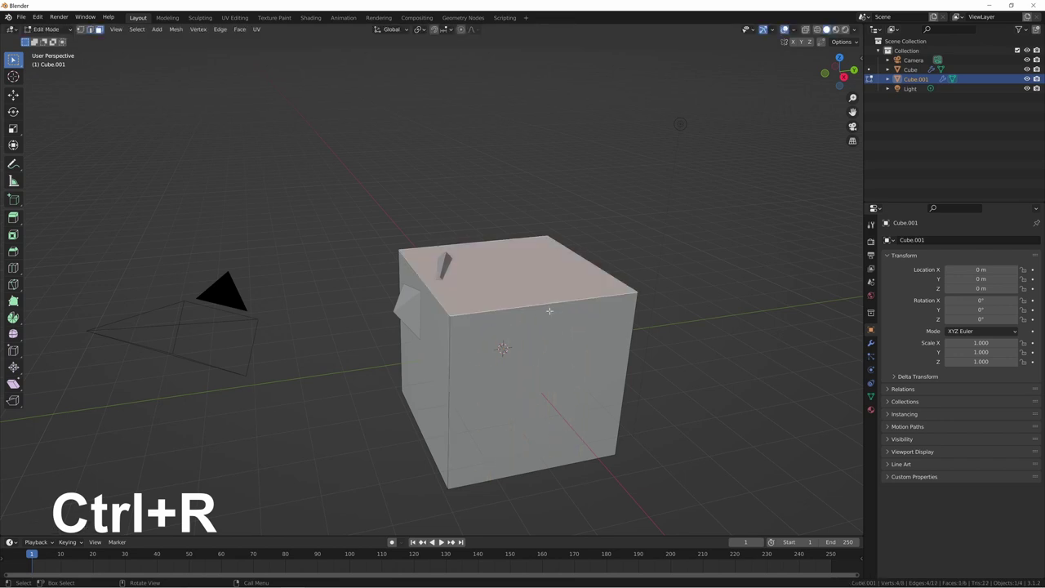
Add a single centred loop cut running over the cube's top and front faces
key(ctrl+r)
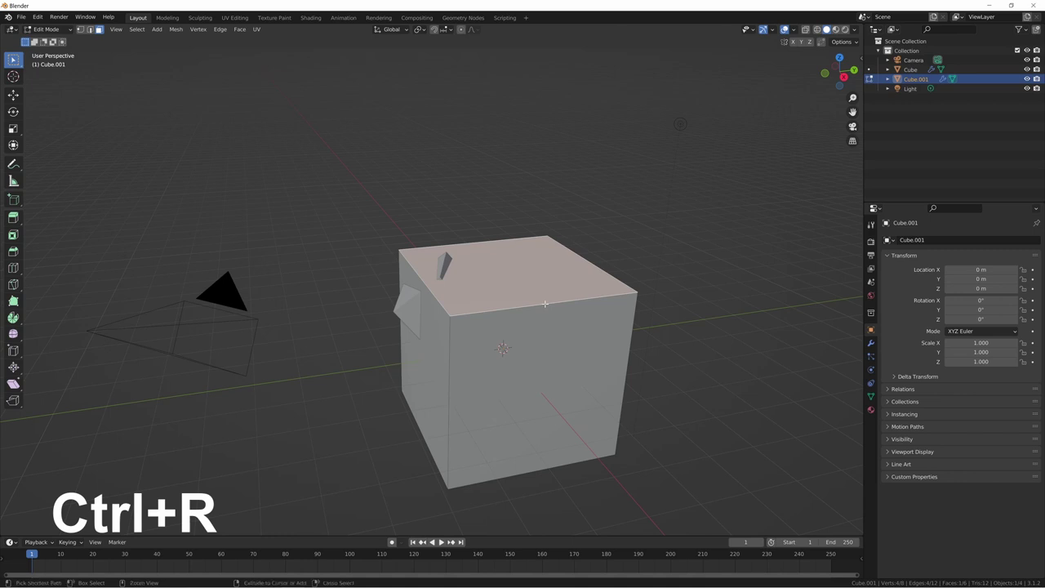
click(545, 304)
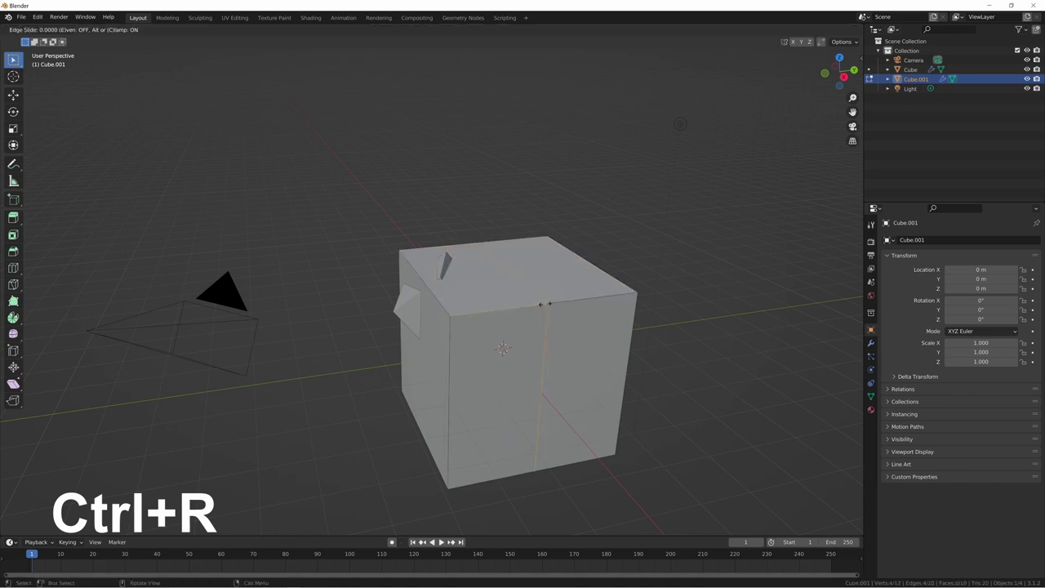
click(545, 303)
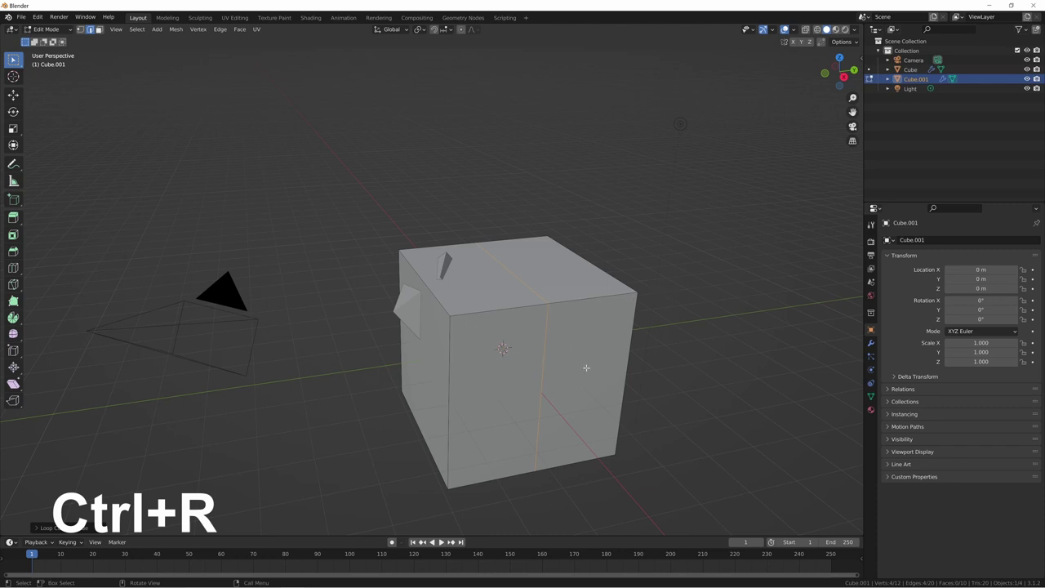
Select the cube's undivided side face beside the small protruding cube, frame it and inset it to form an even border
key(i)
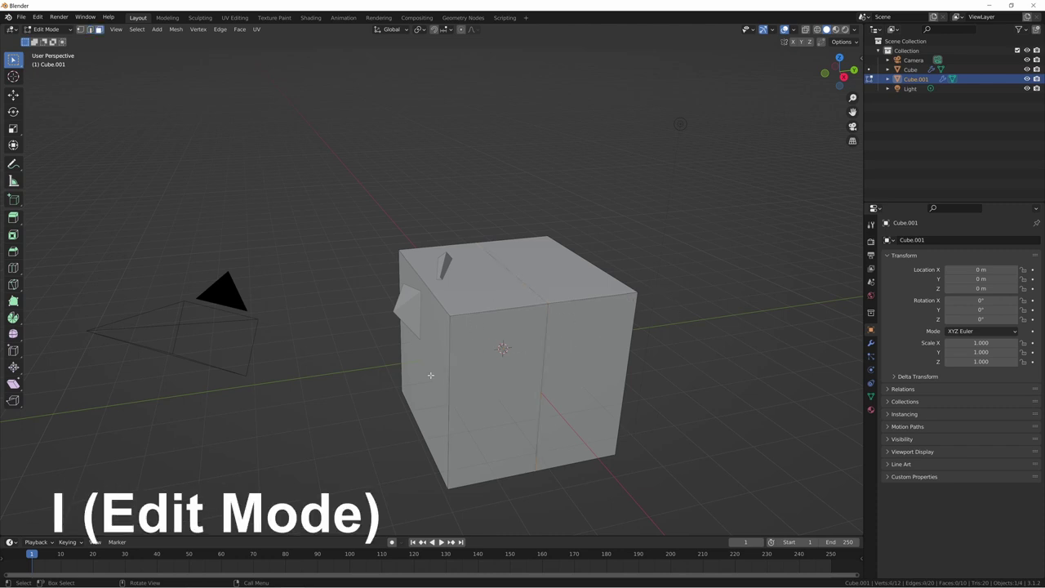
click(426, 352)
middle_drag(426, 364, 473, 354)
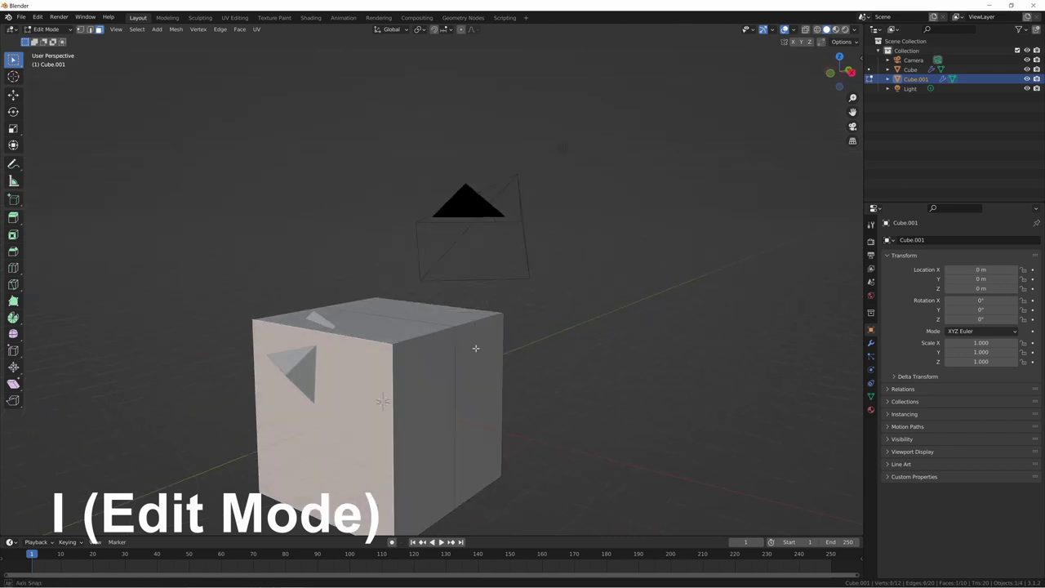
middle_drag(422, 388, 402, 398)
key(KP_Decimal)
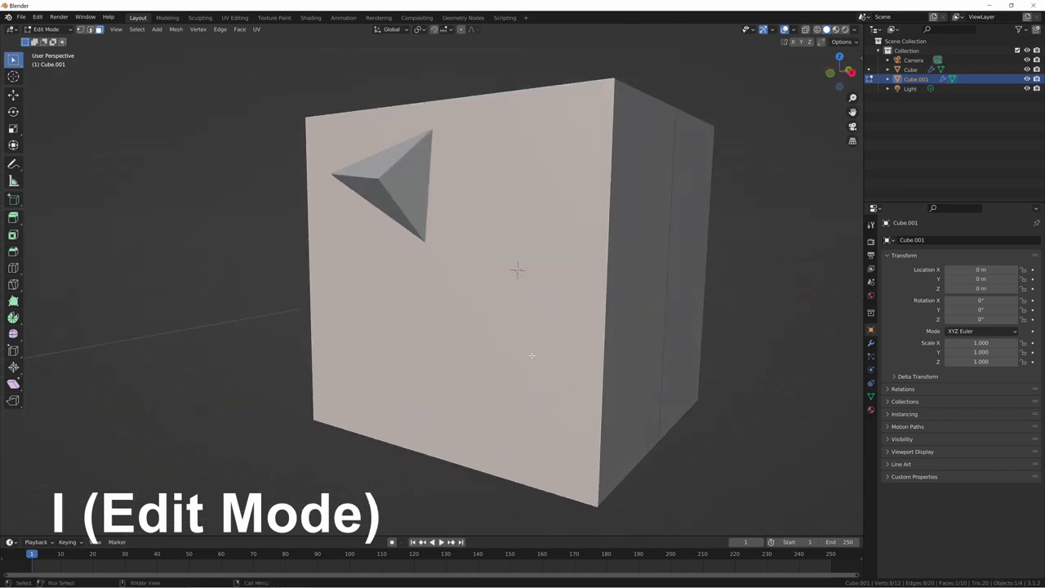
key(i)
click(622, 298)
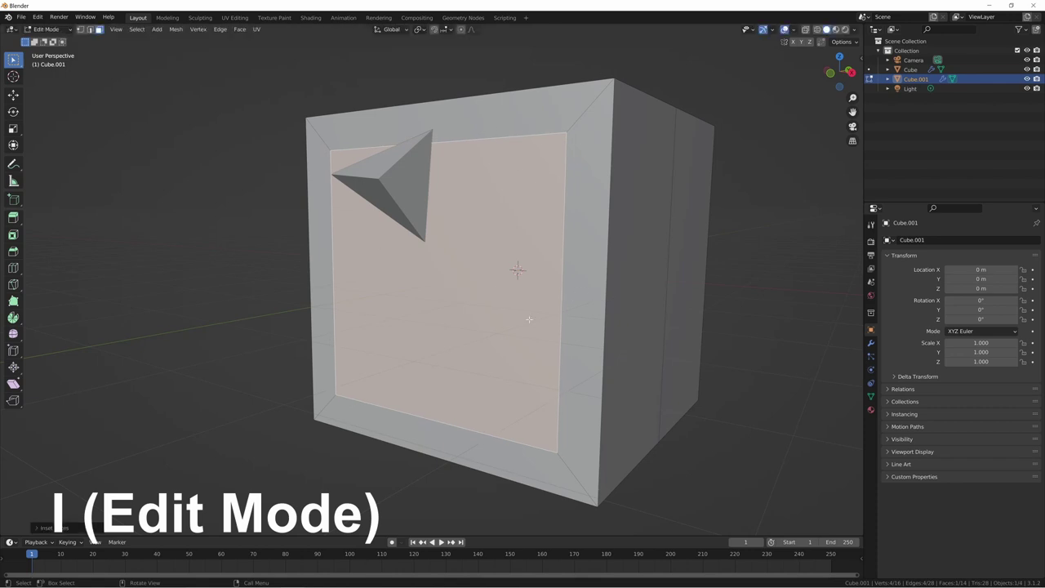
Bevel the vertical corner edge between the inset side and the loop-cut side with a single flat segment
key(2)
click(611, 207)
key(ctrl+b)
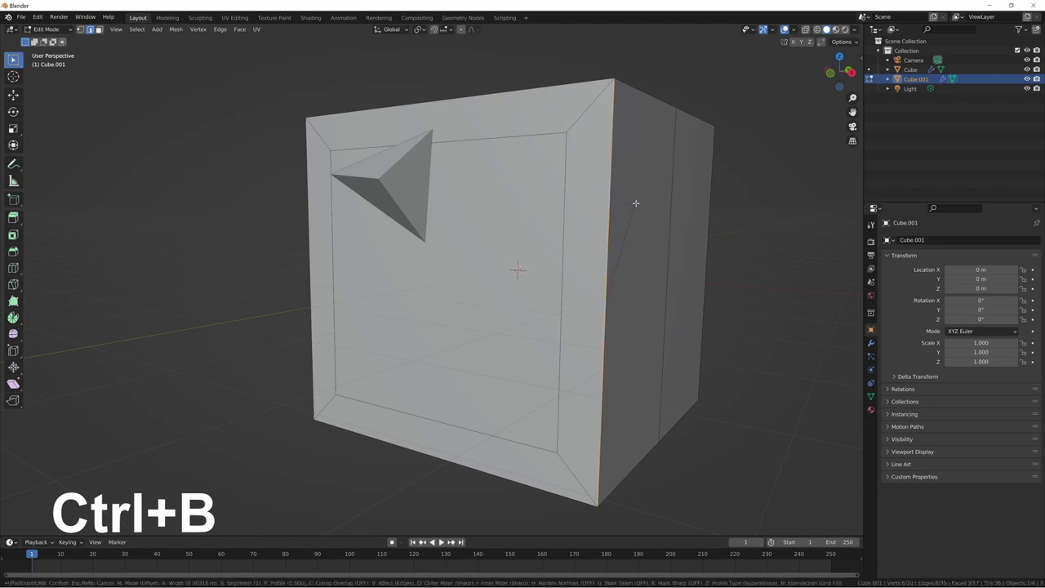
click(670, 178)
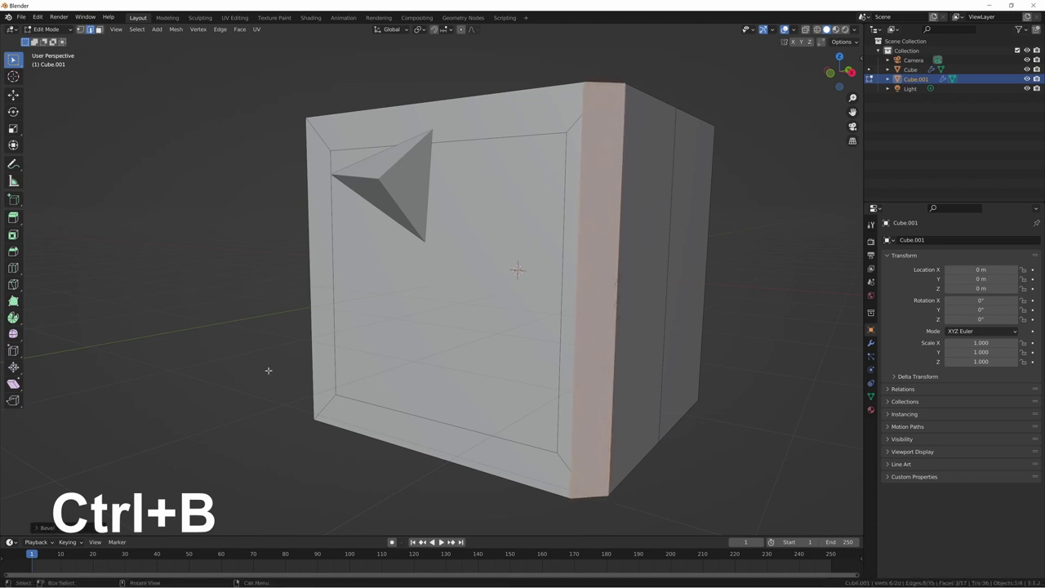
Increase the segment count of the bevel to round off the cube's vertical corner edge
click(47, 529)
mouse_move(123, 393)
mouse_down()
mouse_move(143, 393)
mouse_move(111, 382)
mouse_up()
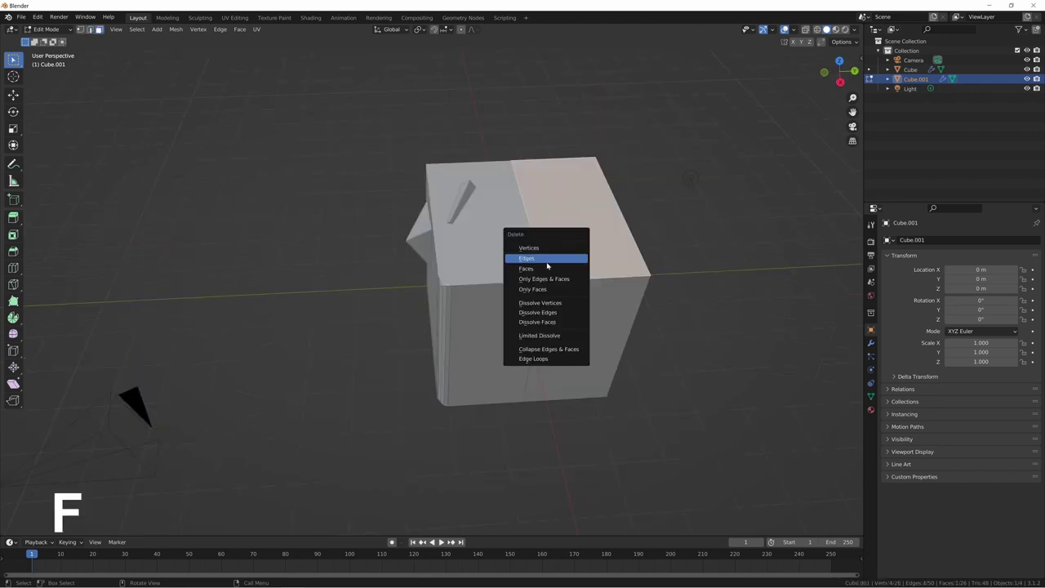
Delete the half of the cube's top face without the spike, and fill the hole with a face from its four border edges
click(541, 271)
middle_drag(555, 182, 505, 239)
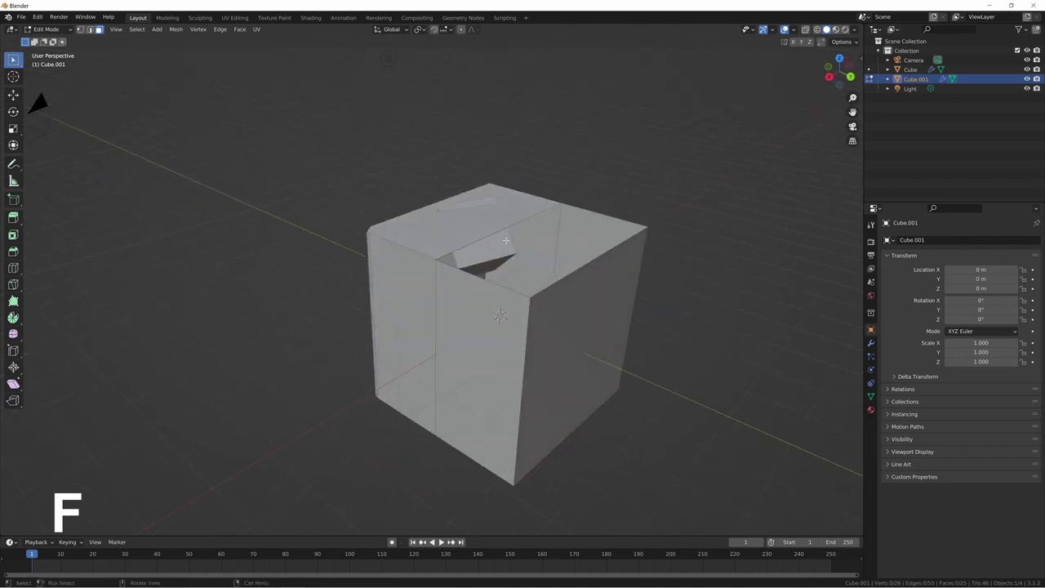
key(2)
click(454, 267)
shift+click(506, 229)
shift+click(605, 214)
shift+click(606, 253)
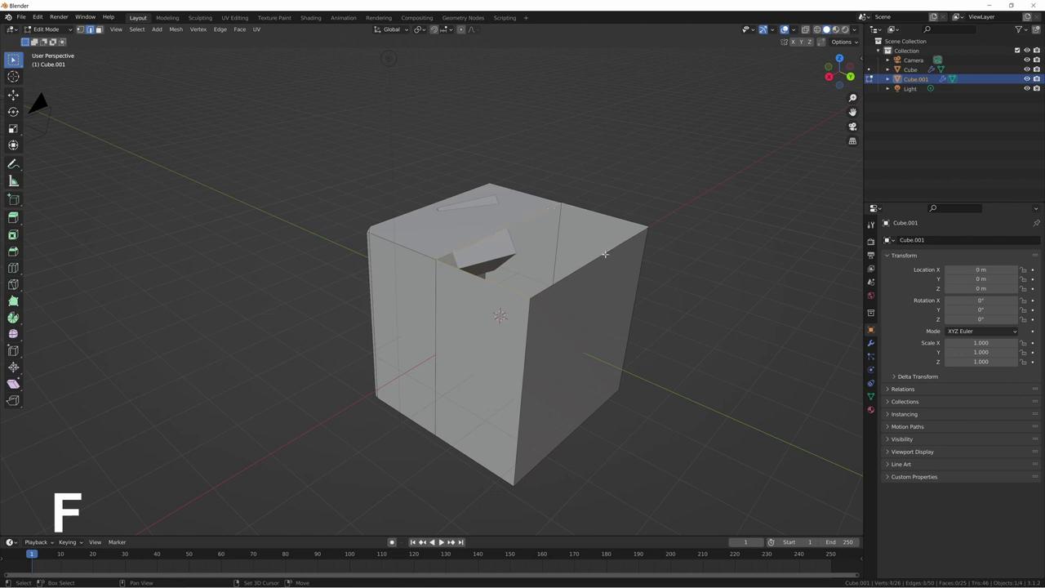
middle_drag(606, 253, 619, 264)
key(f)
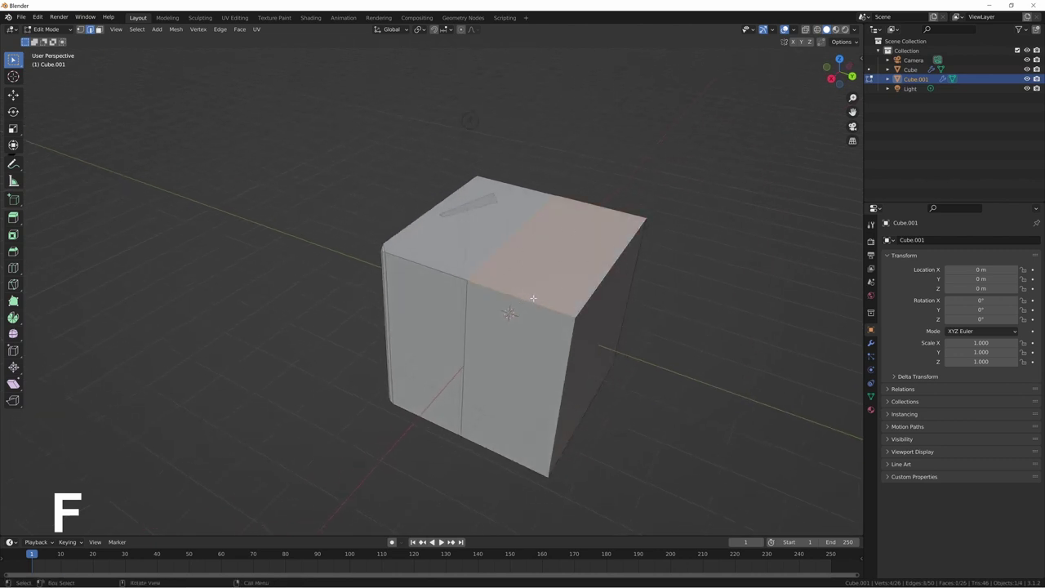
Connect the bevelled corner's top vertex to the far end of the centre edge, splitting the spiked half of the top face diagonally
middle_drag(532, 299, 543, 251)
key(j)
key(1)
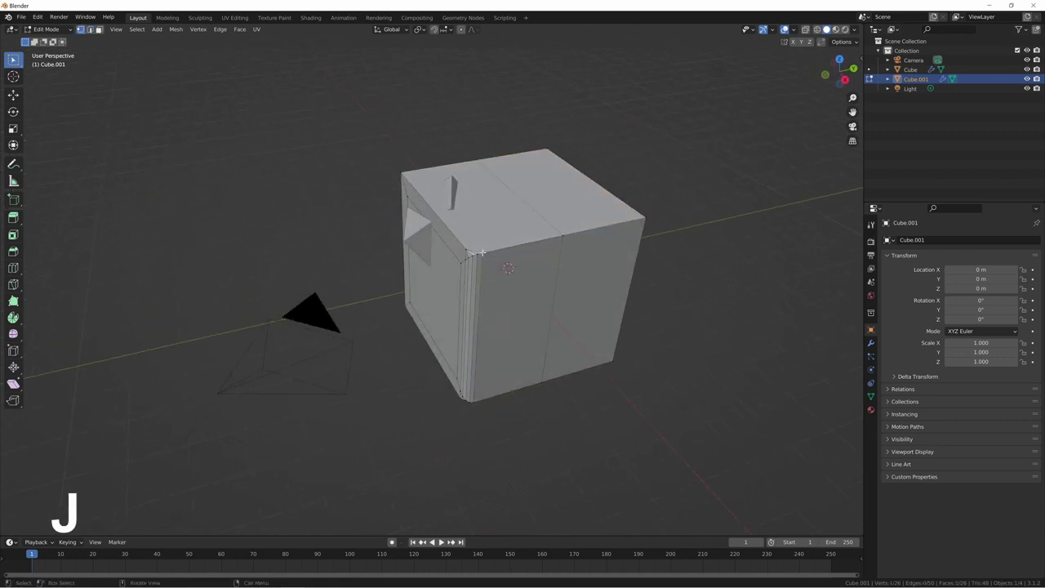
middle_drag(482, 160, 483, 151)
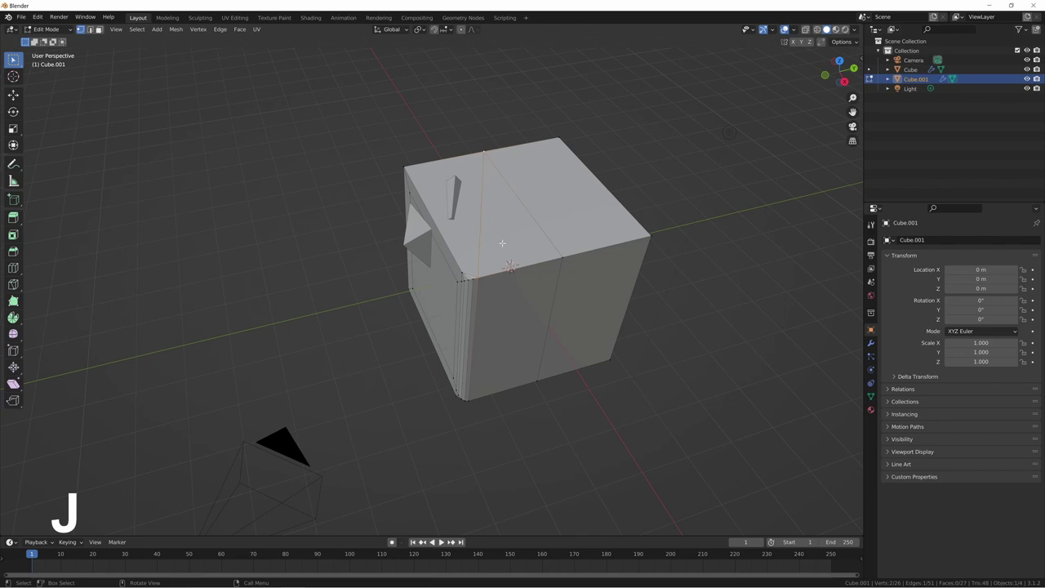
Cut a closed zigzag outline with the Knife into the undivided half of the top face, starting and ending on the centre edge
key(k)
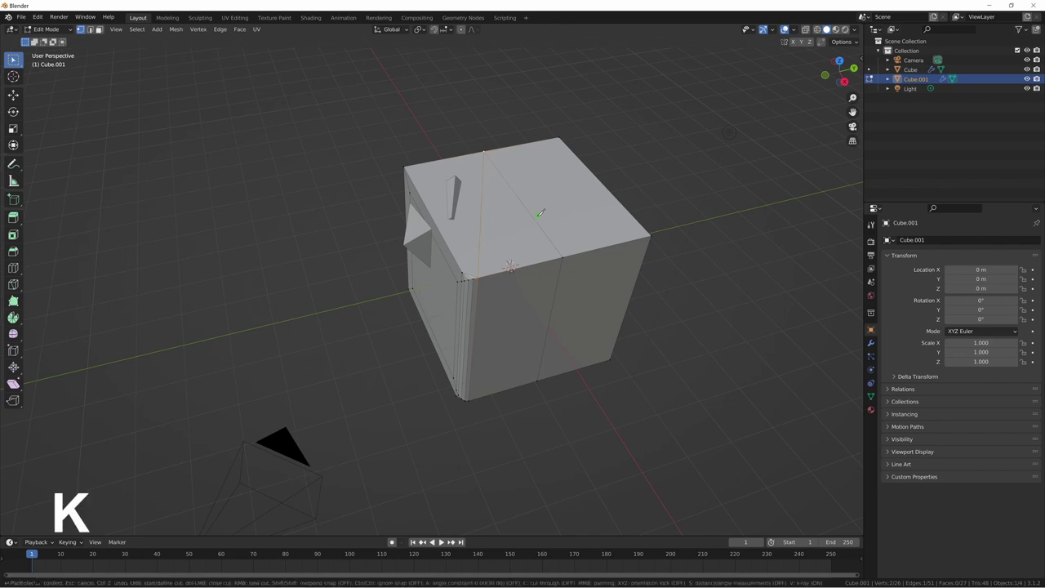
click(564, 255)
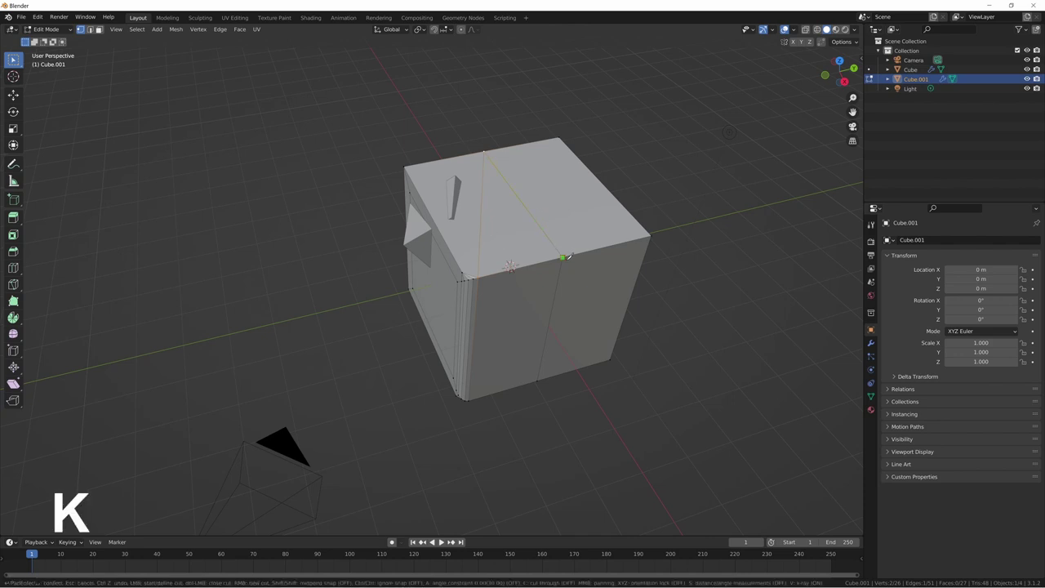
click(533, 216)
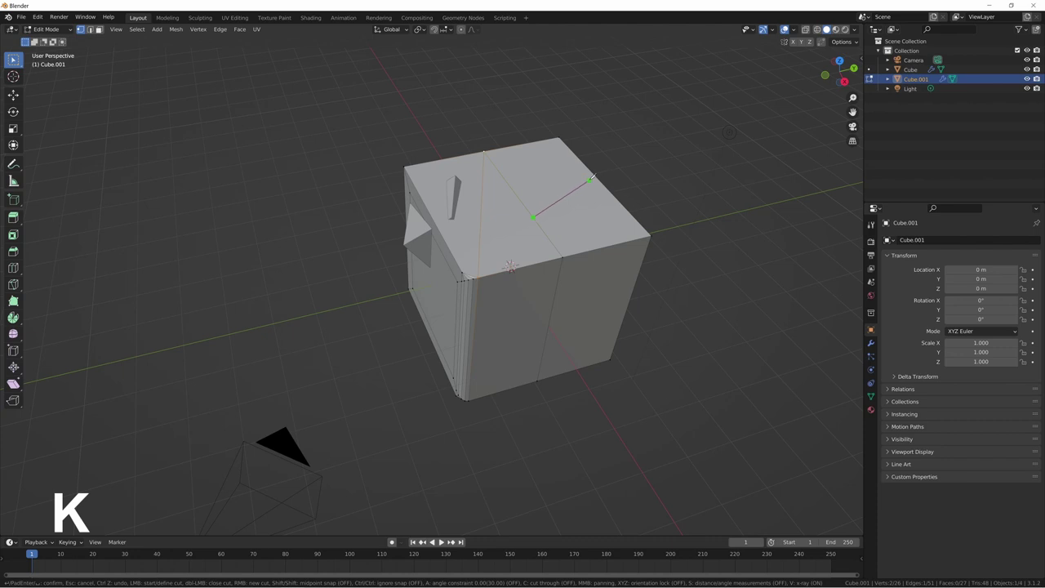
click(550, 175)
click(589, 205)
click(603, 184)
click(604, 245)
click(533, 216)
key(Return)
middle_drag(582, 221, 578, 249)
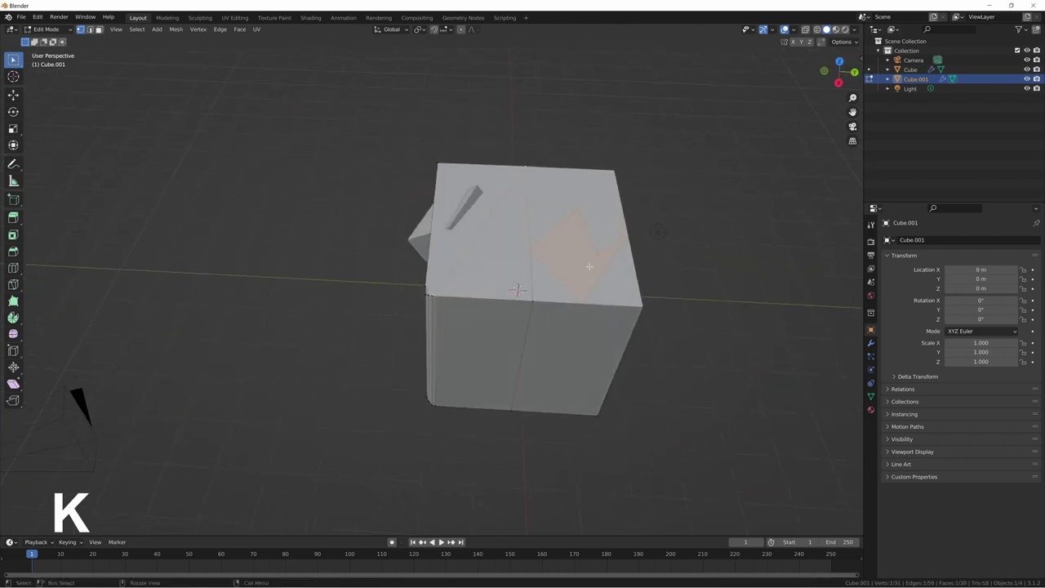
Add the top faces around the zigzag face and the cube's two large front faces to the selection one by one
key(ctrl+l)
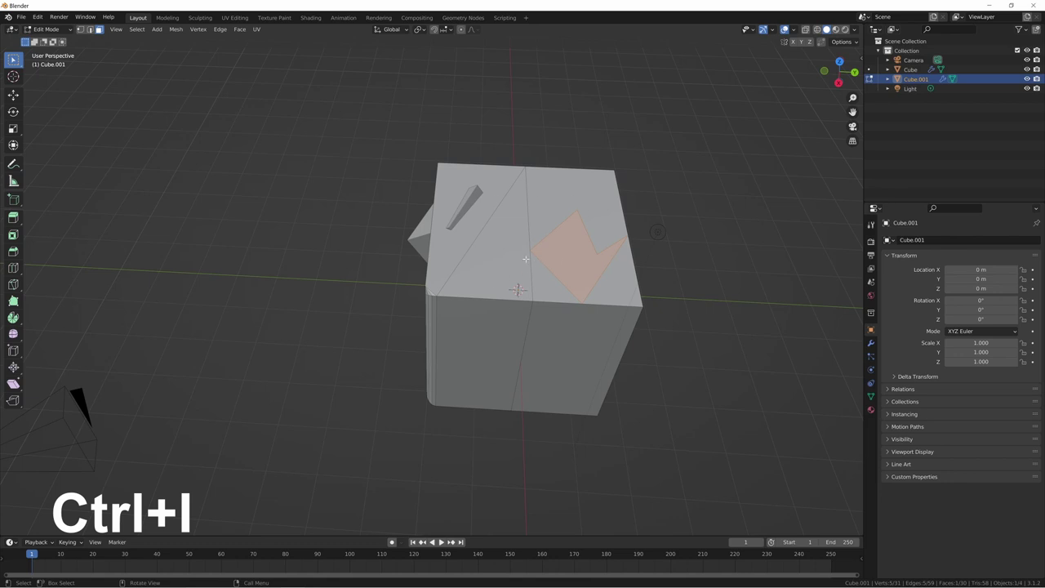
middle_drag(581, 258, 565, 268)
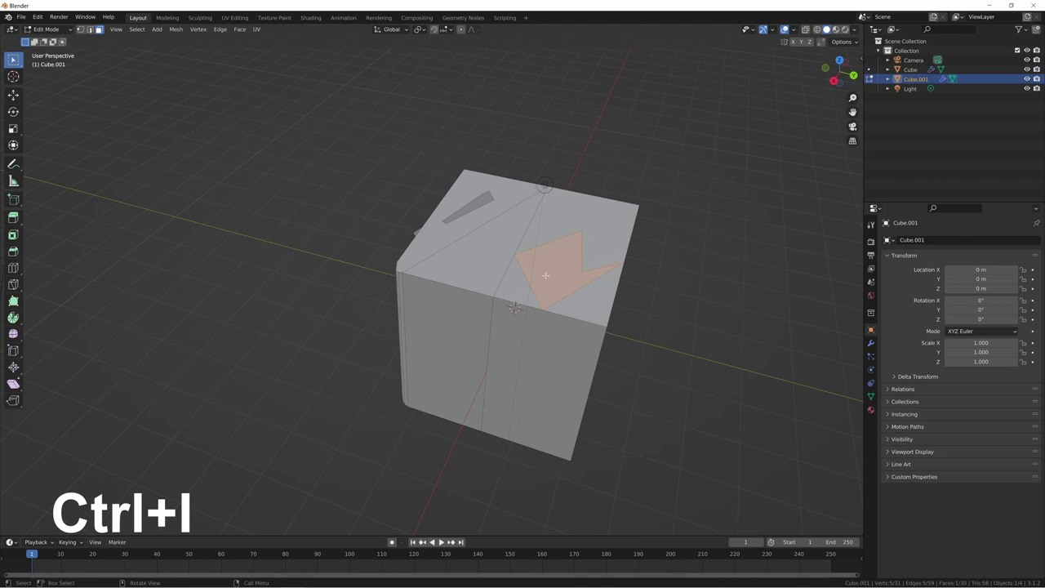
click(467, 271)
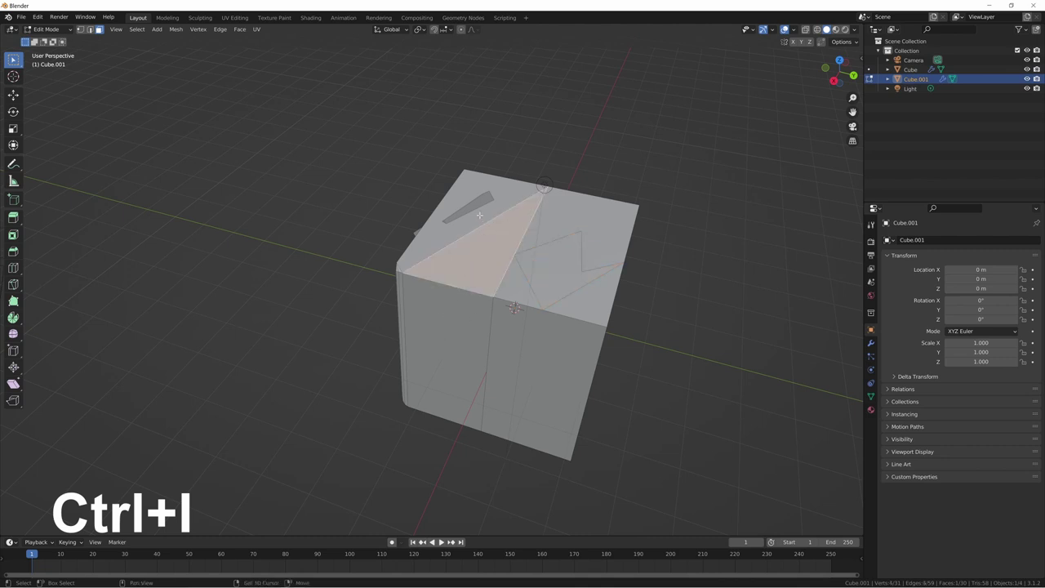
shift+click(539, 244)
shift+click(600, 282)
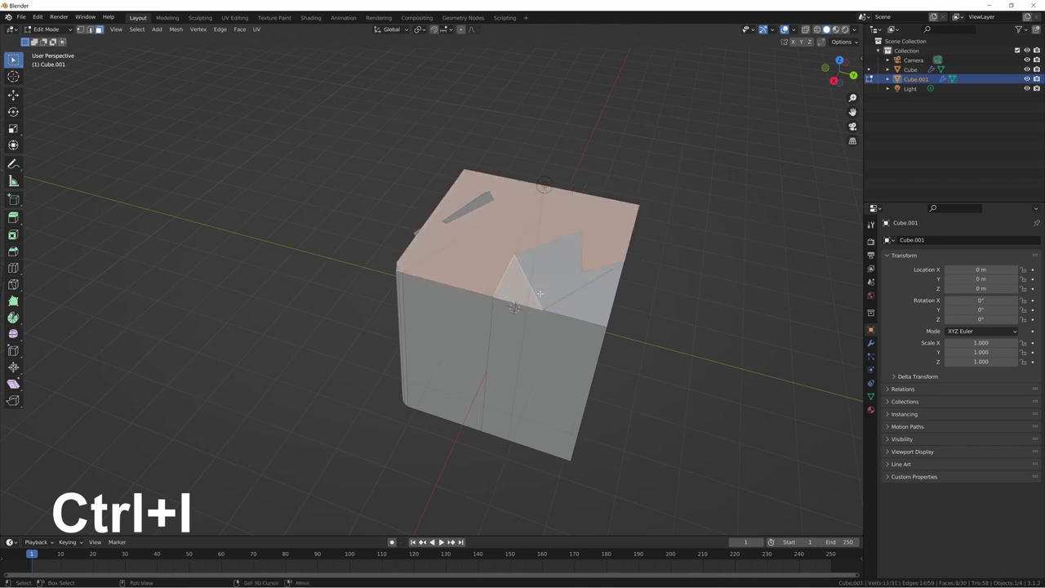
shift+click(539, 306)
shift+click(569, 346)
shift+click(483, 343)
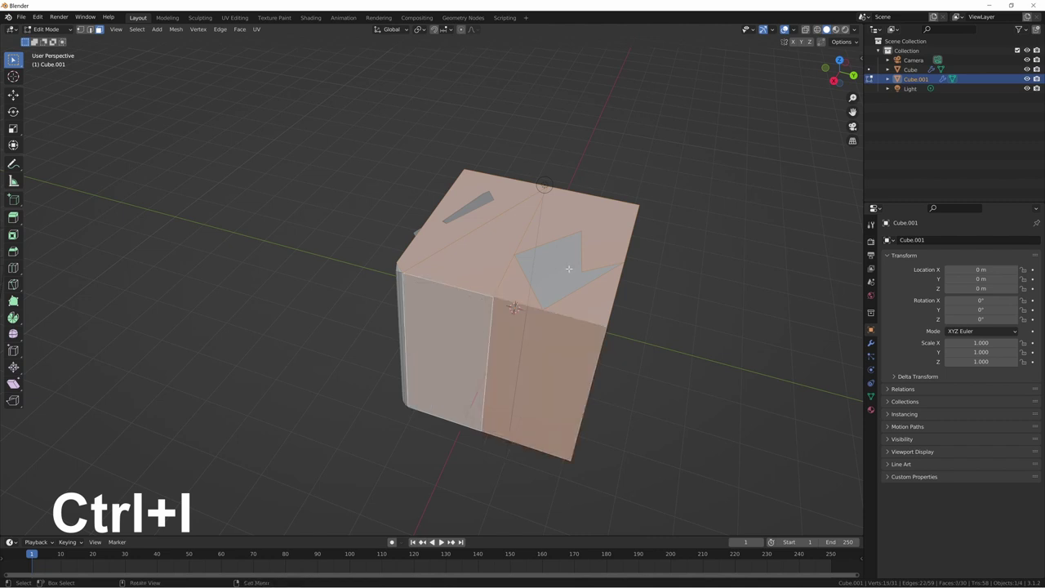
Select only the zigzag face and invert the selection to cover every other face of the mesh
key(ctrl+i)
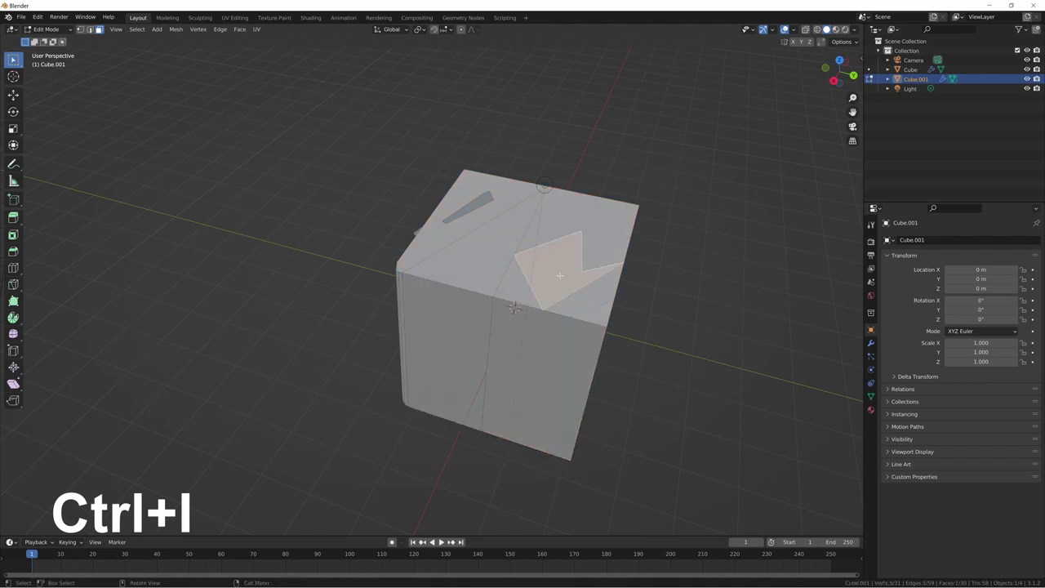
key(ctrl+i)
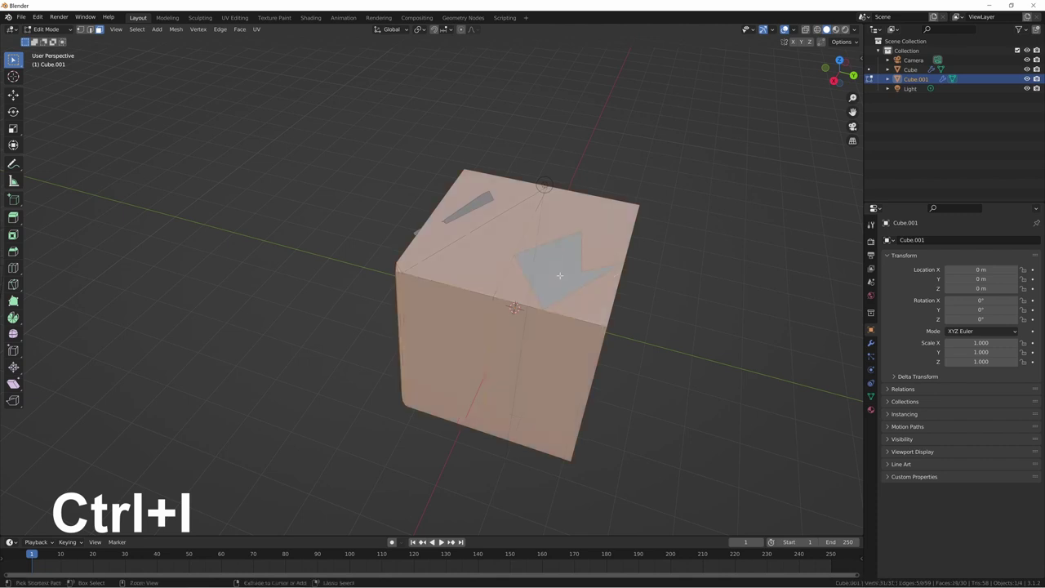
Switch to Object Mode and invert the object selection to pick everything except Cube.001
middle_drag(245, 90, 295, 252)
scroll(37, 103, down, 2)
scroll(294, 251, down, 3)
middle_drag(508, 277, 466, 256)
key(Tab)
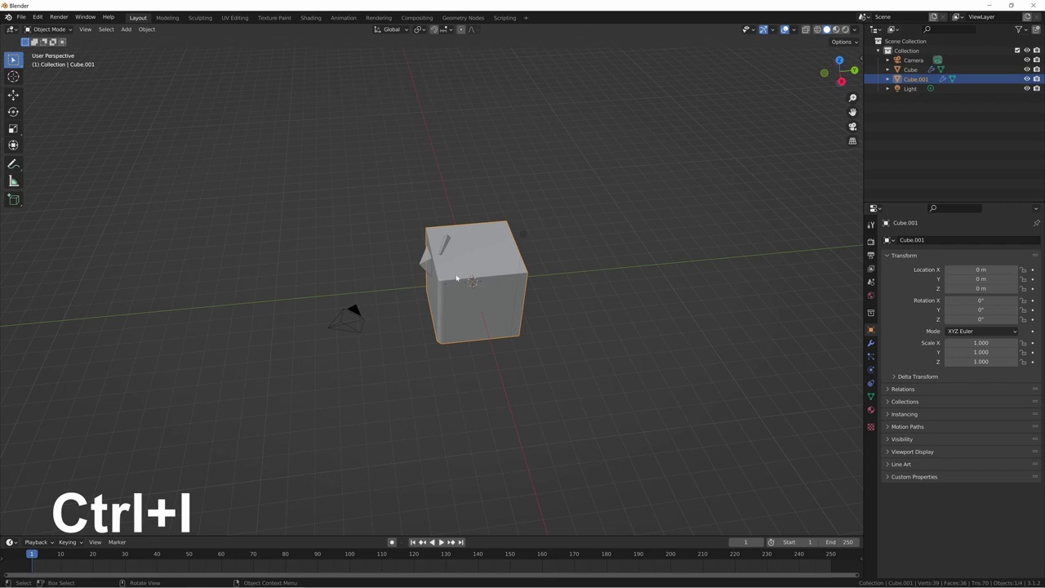
key(ctrl+i)
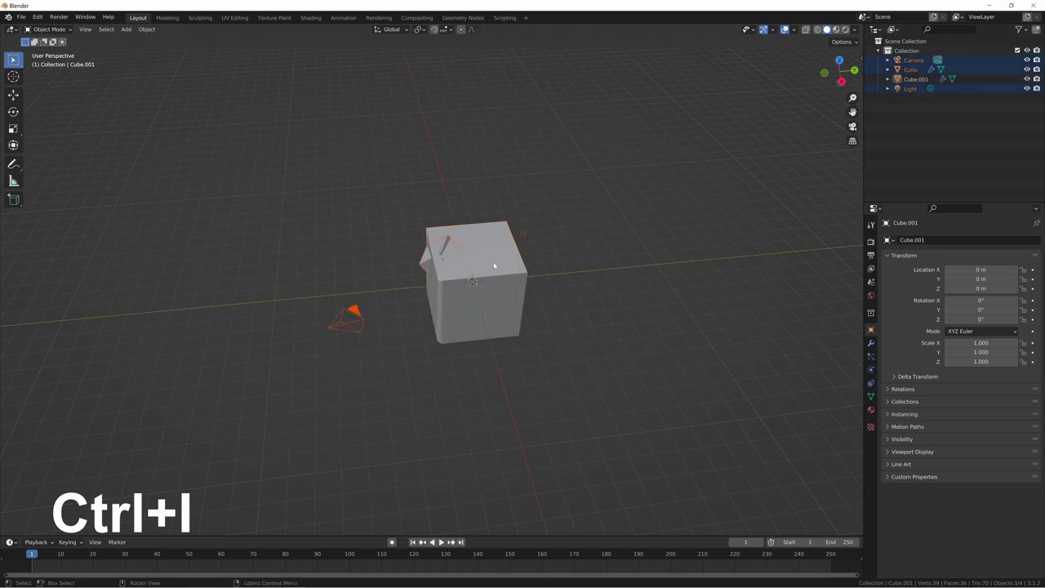
Return to Edit Mode and select the zigzag face, the top section with the spike and the two large front faces
key(Tab)
scroll(577, 234, up, 4)
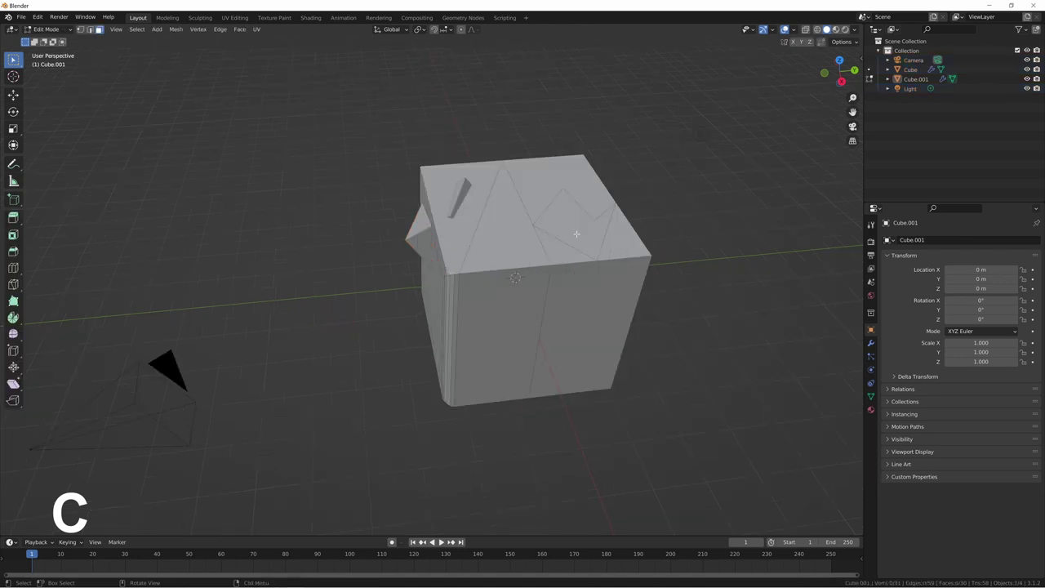
click(577, 234)
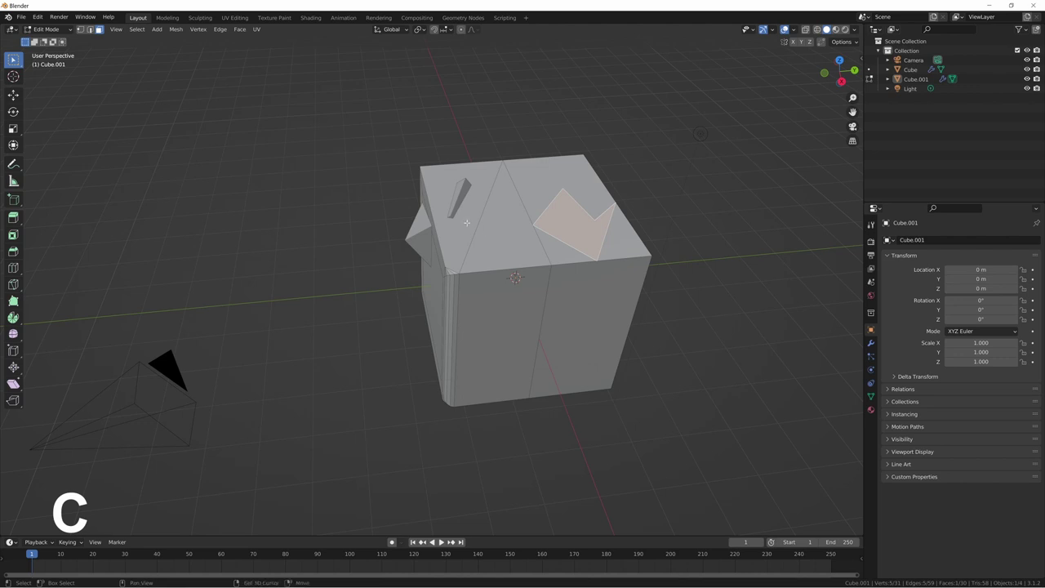
shift+click(462, 216)
shift+click(522, 287)
shift+click(588, 311)
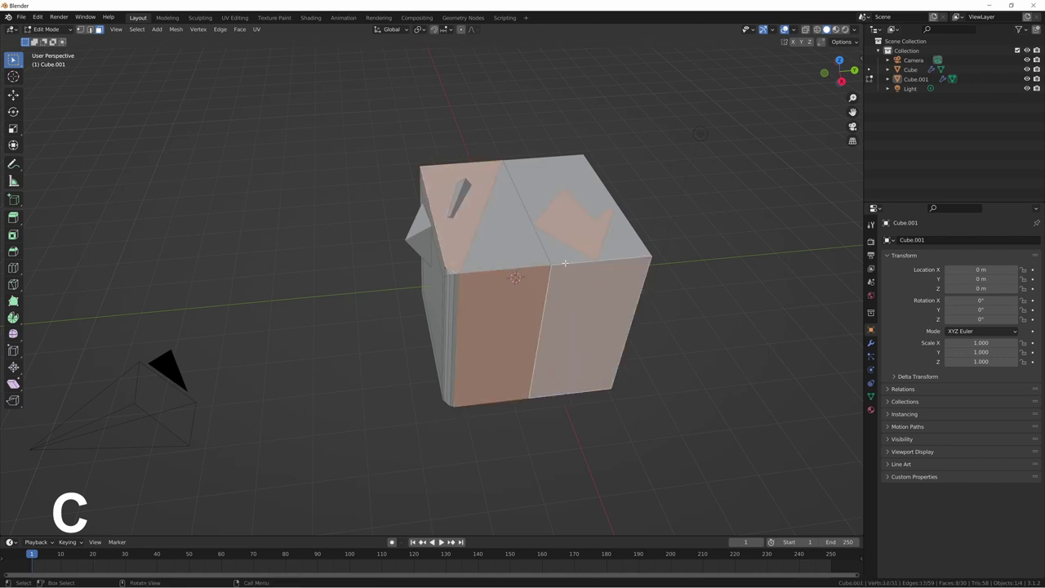
Use Circle Select to add the remaining top faces, the bevelled corner and the adjoining side faces to the selection
key(c)
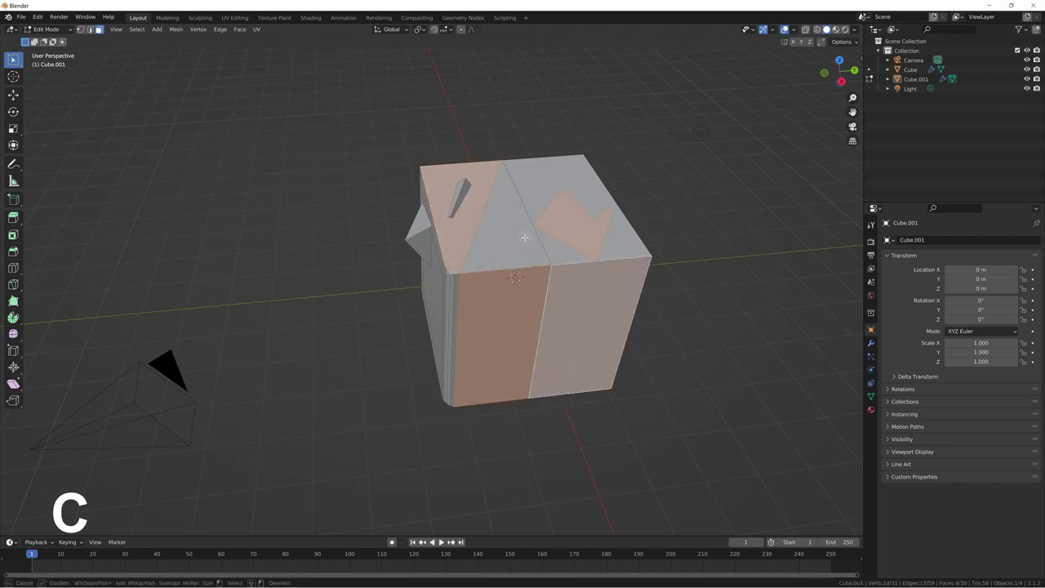
drag(524, 239, 524, 242)
mouse_move(490, 232)
mouse_down()
mouse_move(526, 257)
mouse_move(561, 197)
mouse_move(607, 246)
mouse_move(514, 287)
mouse_move(458, 279)
mouse_move(445, 293)
mouse_move(441, 260)
mouse_move(424, 332)
mouse_move(446, 410)
mouse_up()
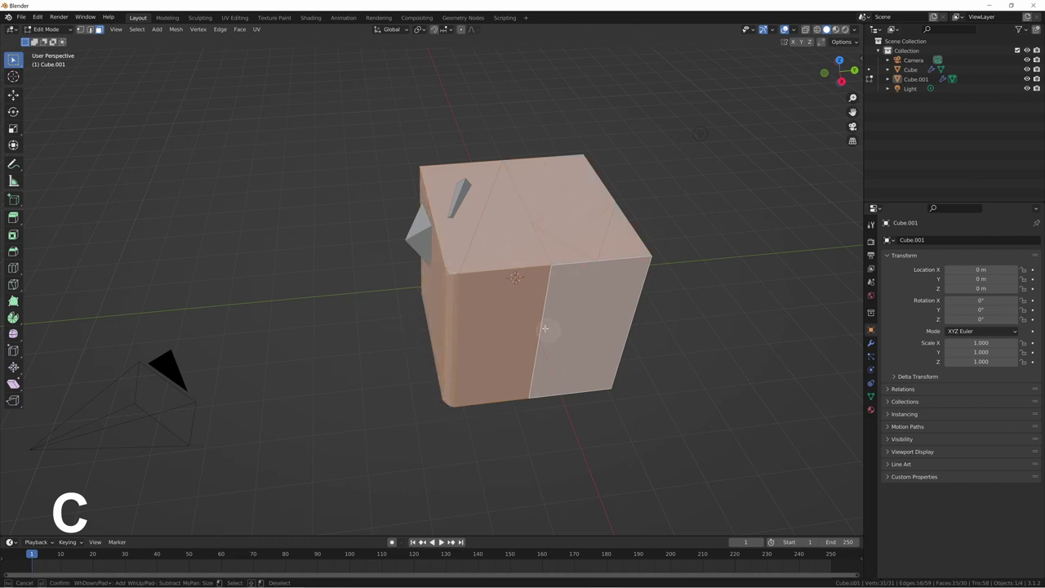
Deselect all of the cube's selected faces with the Circle Select brush and leave the tool
middle_drag(495, 311, 508, 313)
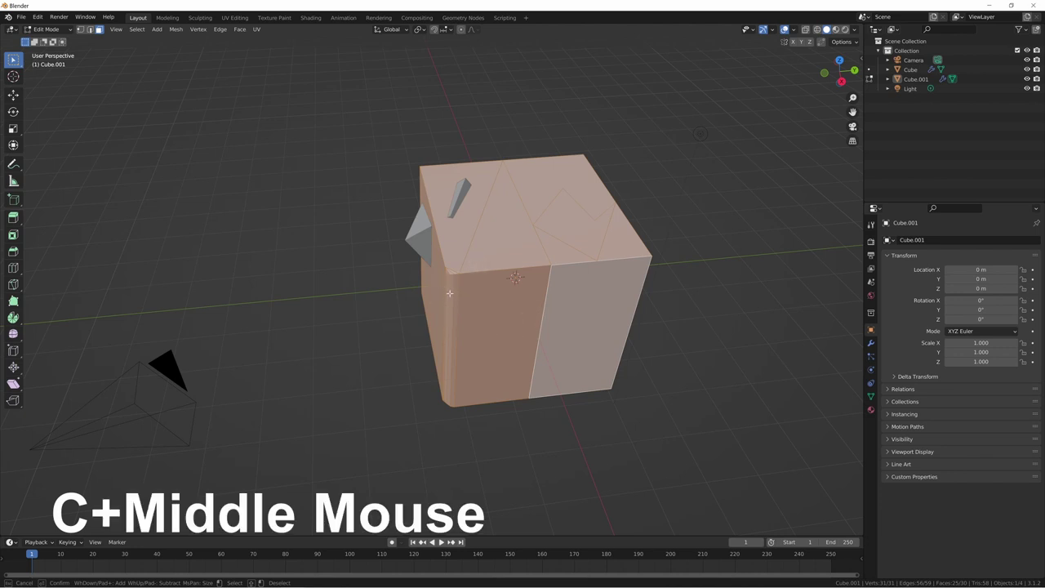
mouse_move(449, 292)
middle_down()
mouse_move(511, 309)
mouse_move(499, 310)
mouse_move(502, 252)
mouse_move(548, 234)
mouse_move(608, 292)
mouse_move(568, 202)
mouse_move(486, 186)
mouse_move(421, 317)
mouse_move(468, 301)
mouse_move(418, 255)
mouse_move(478, 285)
mouse_move(430, 273)
mouse_move(462, 266)
mouse_move(449, 273)
mouse_move(427, 387)
mouse_move(445, 402)
mouse_move(546, 271)
middle_up()
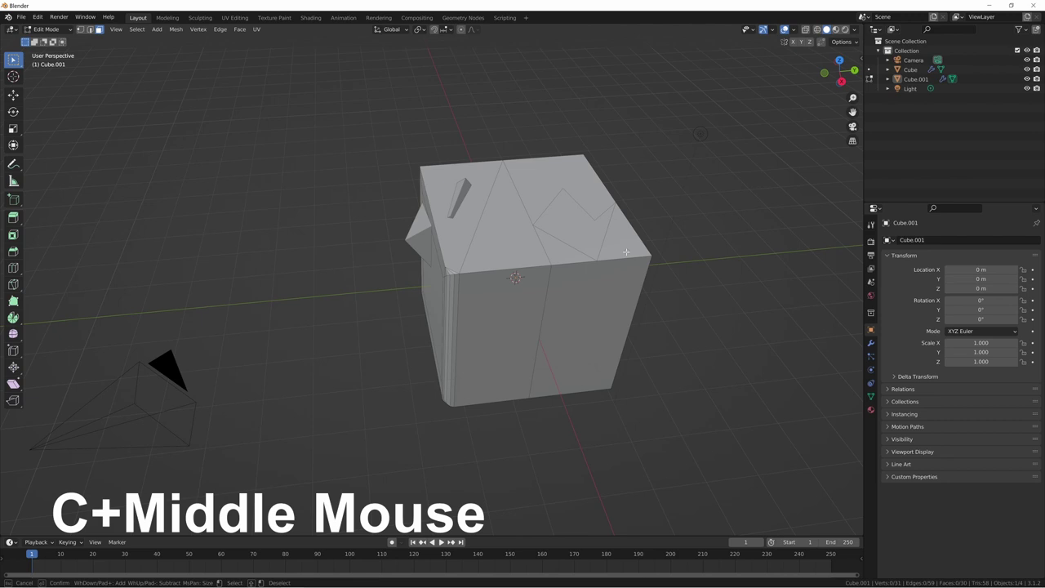
key(Escape)
Circle-select the three faces visible on the cube's opposite side, and brush over them again to deselect
middle_drag(627, 251, 473, 209)
key(c)
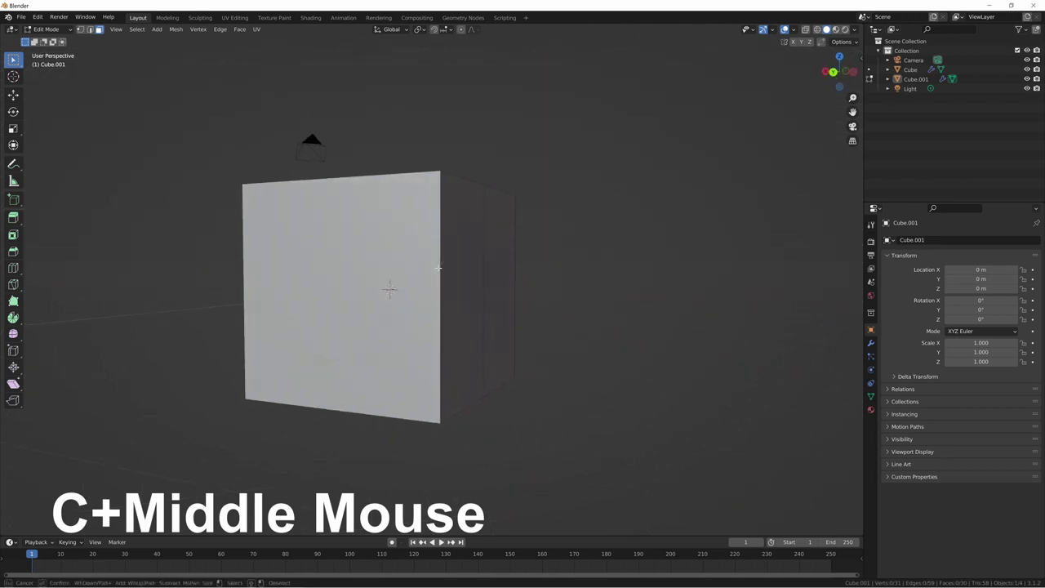
mouse_move(403, 279)
mouse_down()
mouse_move(462, 254)
mouse_move(511, 267)
mouse_up()
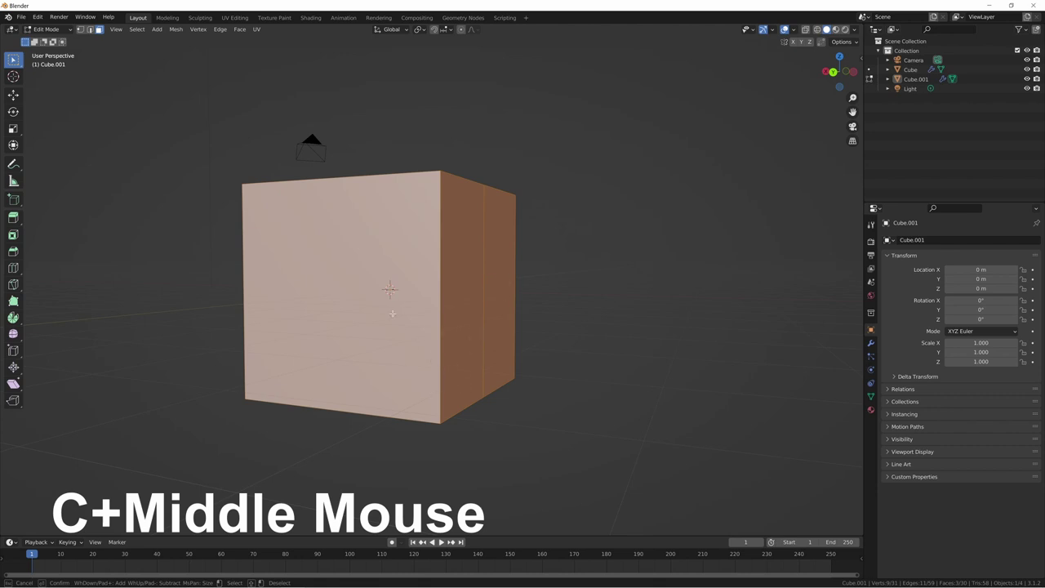
middle_drag(445, 329, 457, 327)
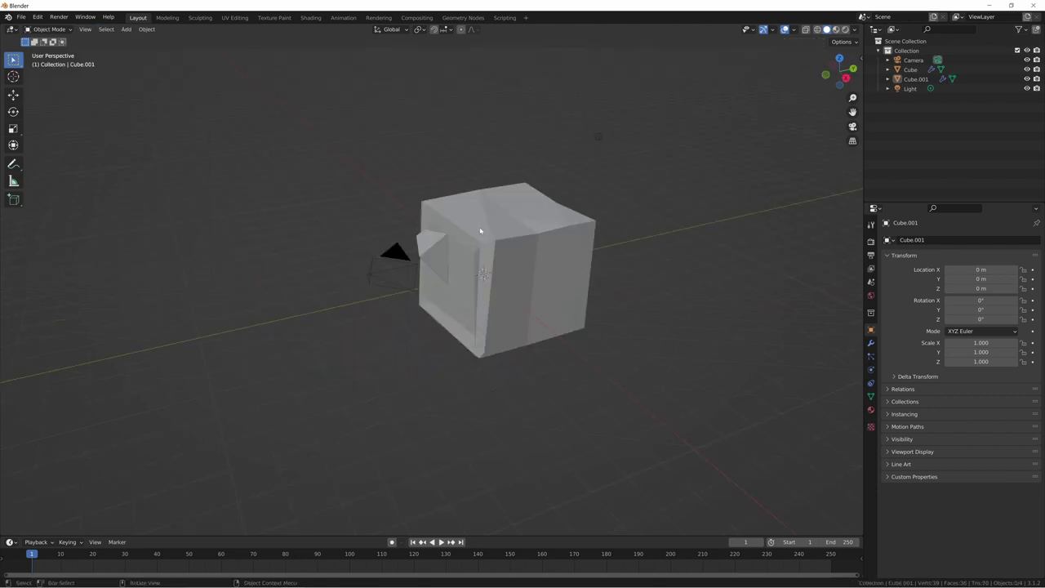
Look up the Node Wrangler add-on in the preferences by searching the add-ons for "node"
click(37, 17)
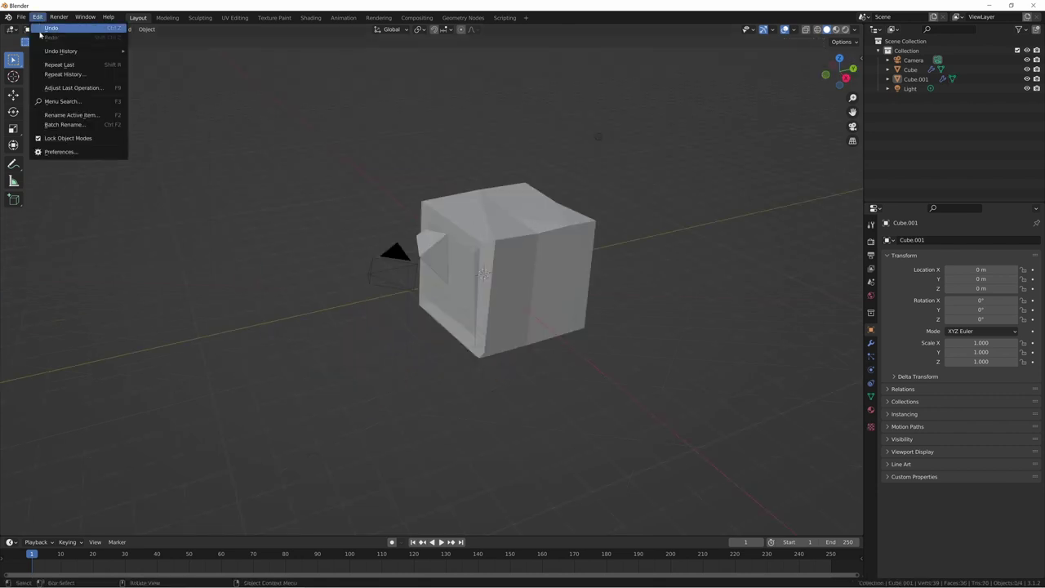
click(62, 152)
click(19, 100)
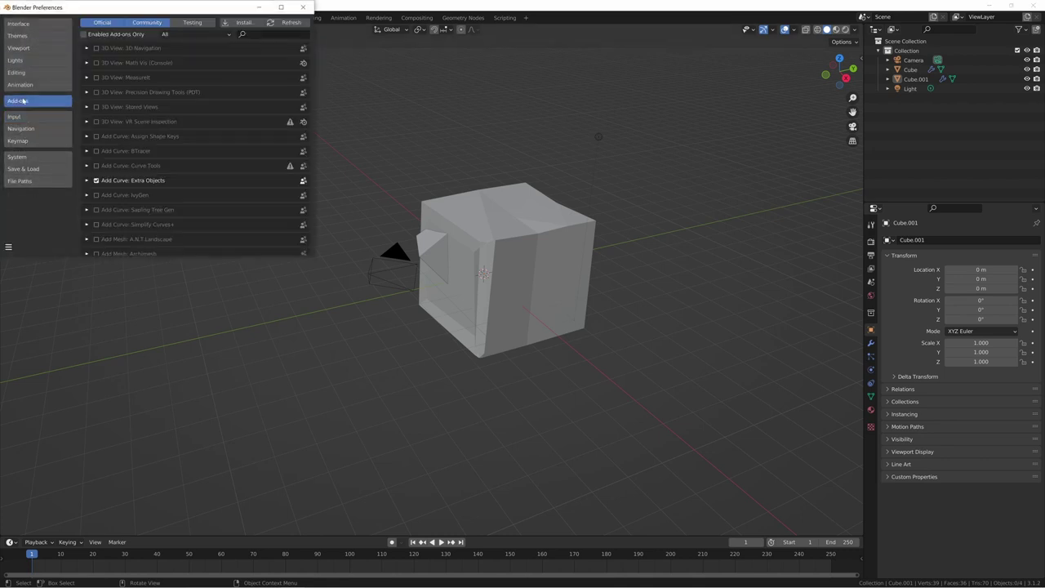
text(node)
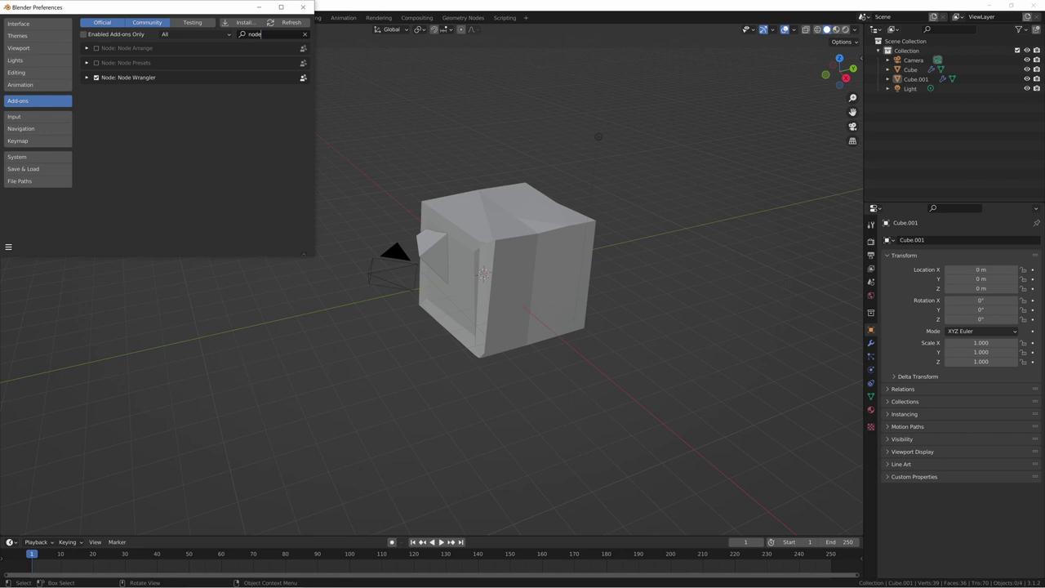
click(459, 173)
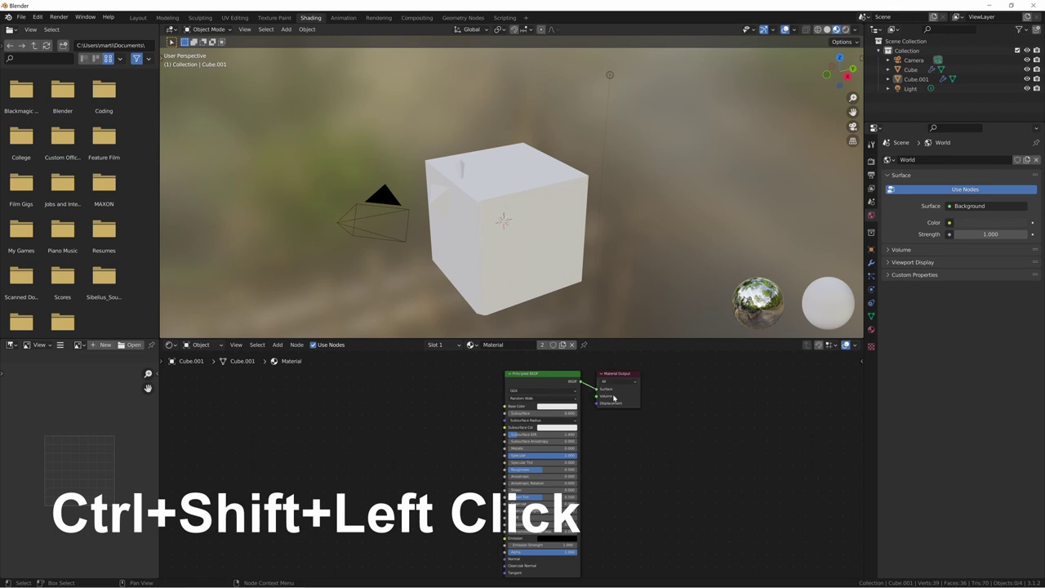
Move the Material Output node farther from the Principled BSDF, and place a duplicate of the Principled BSDF on its opposite side
drag(628, 399, 718, 400)
click(514, 389)
key(shift+d)
click(319, 403)
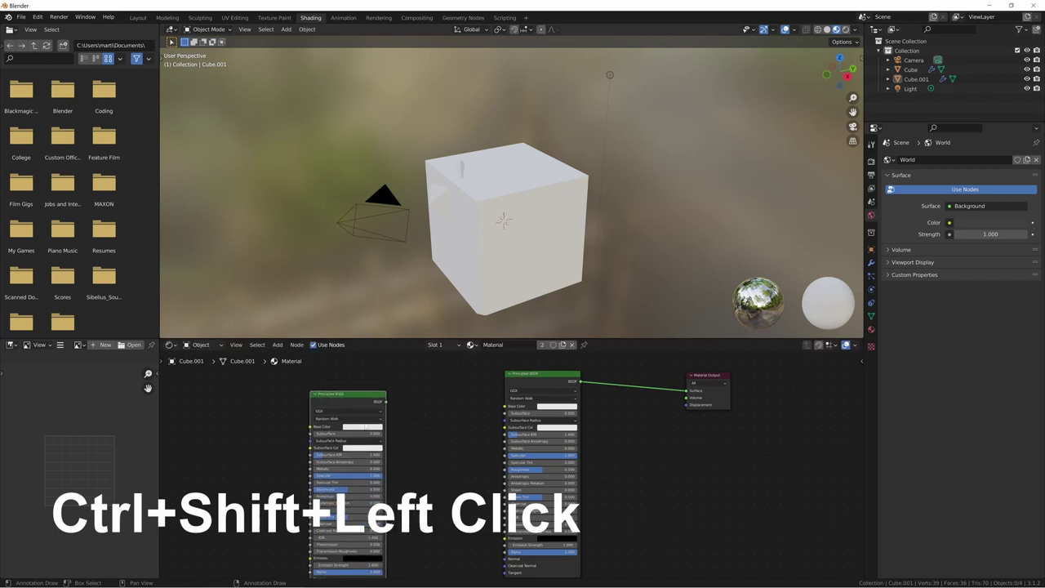
Set the duplicated Principled BSDF's base colour to orange-red and preview that node on the cube
click(367, 427)
click(363, 384)
ctrl+shift+click(364, 404)
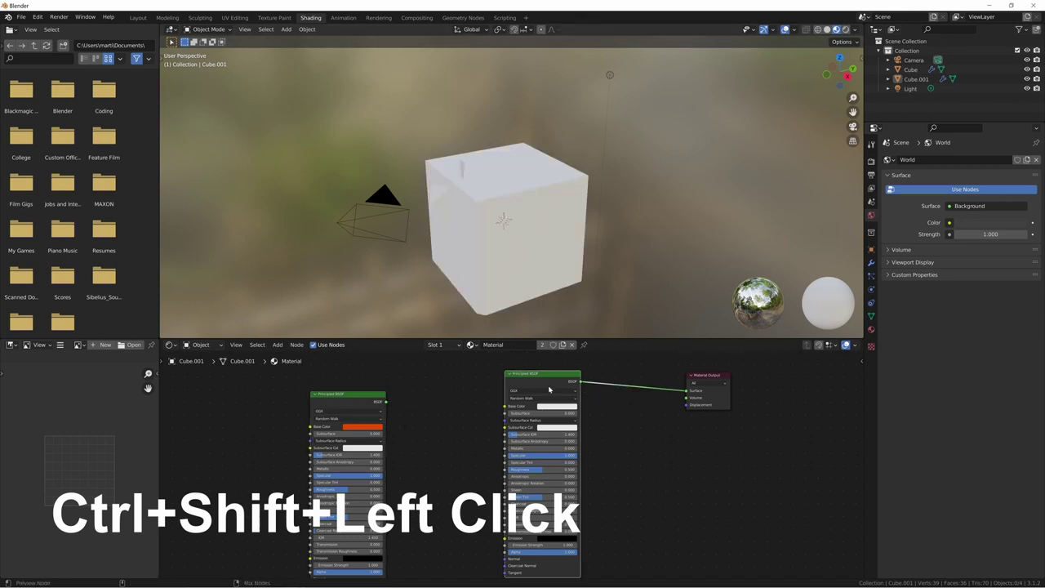
Alternate the cube's preview between the white and the orange-red Principled BSDF, ending on the white one
ctrl+shift+click(543, 384)
ctrl+shift+click(343, 404)
ctrl+shift+click(563, 386)
Add a Noise Texture node near the white Principled BSDF and preview it on the cube
key(shift+a)
text(whit)
key(BackSpace)
key(BackSpace)
key(BackSpace)
key(BackSpace)
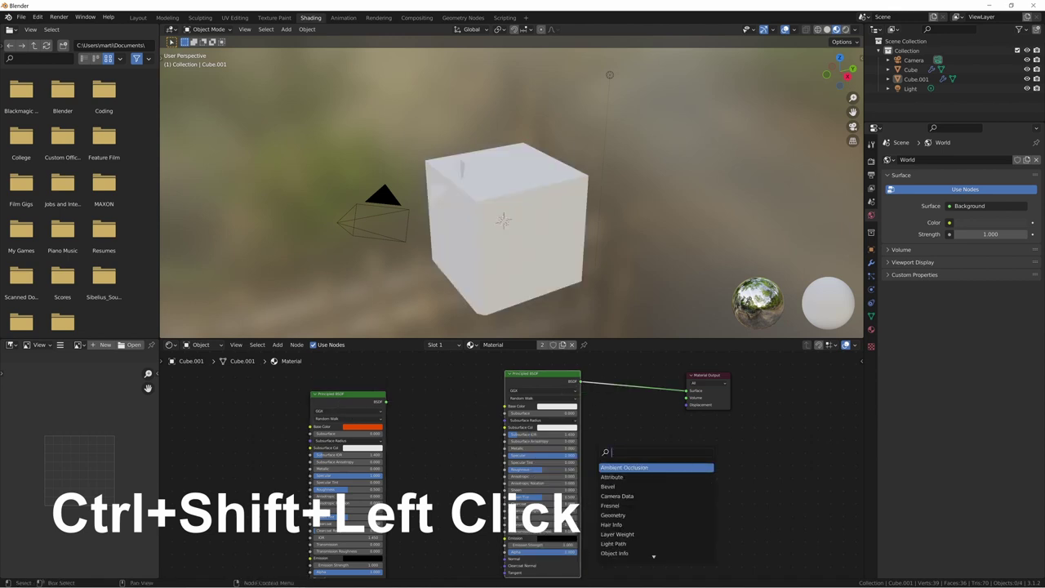
text(noise)
key(Down)
key(Return)
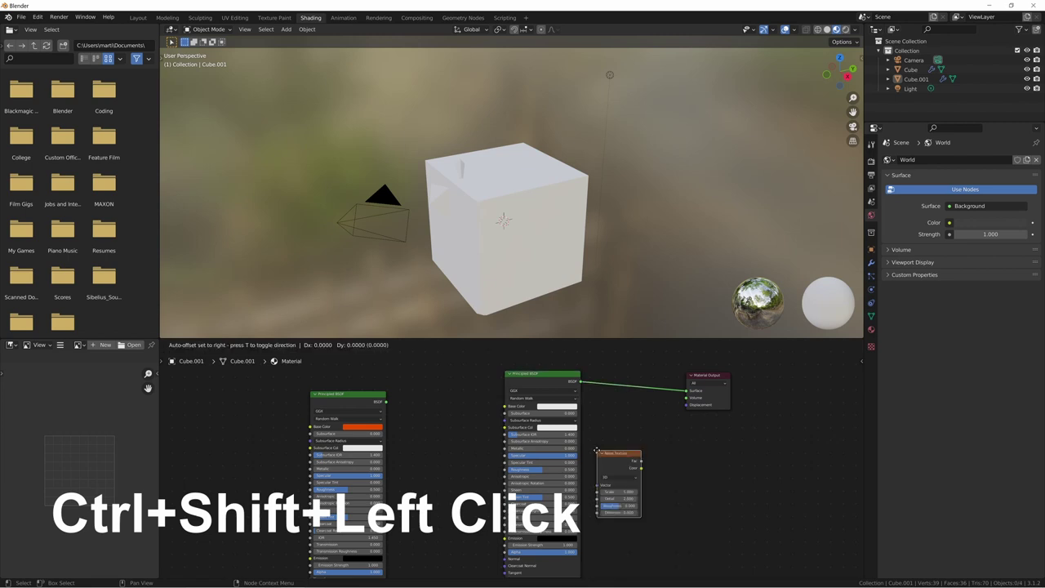
ctrl+shift+click(623, 477)
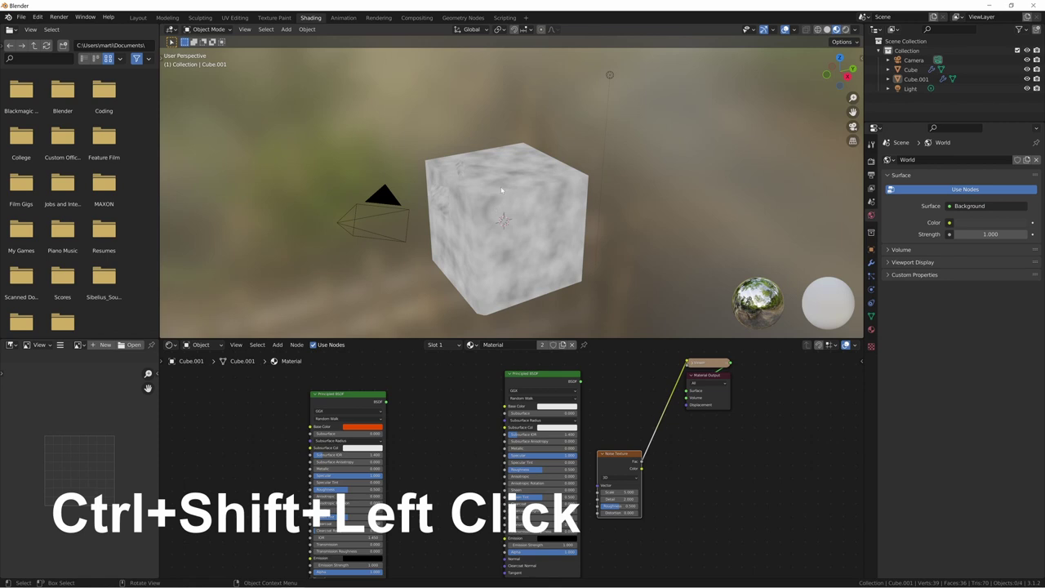
Preview the white Principled BSDF, the orange-red Principled BSDF and the Noise Texture in turn
ctrl+shift+click(539, 432)
ctrl+shift+click(373, 413)
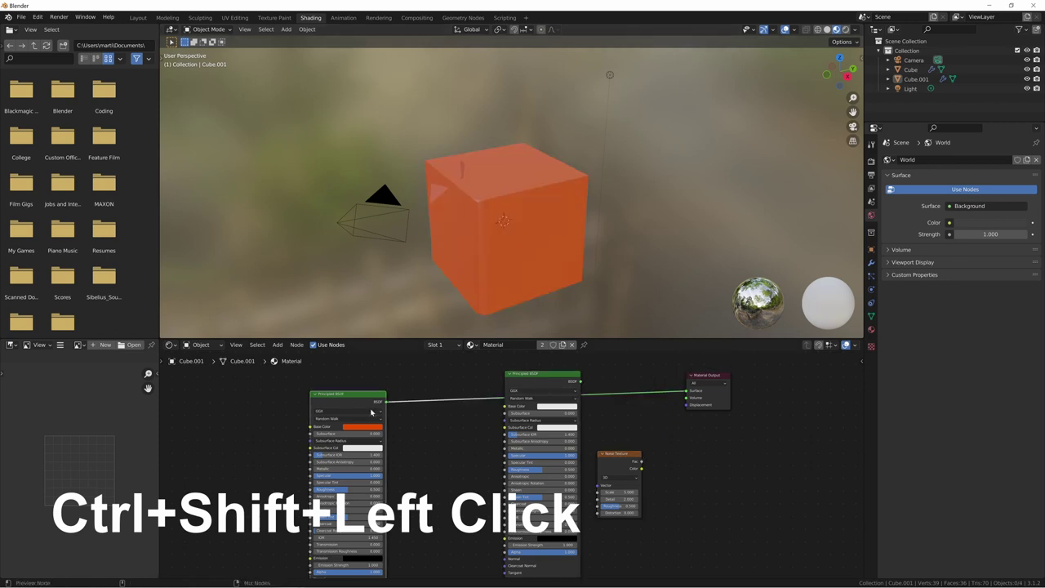
ctrl+shift+click(616, 467)
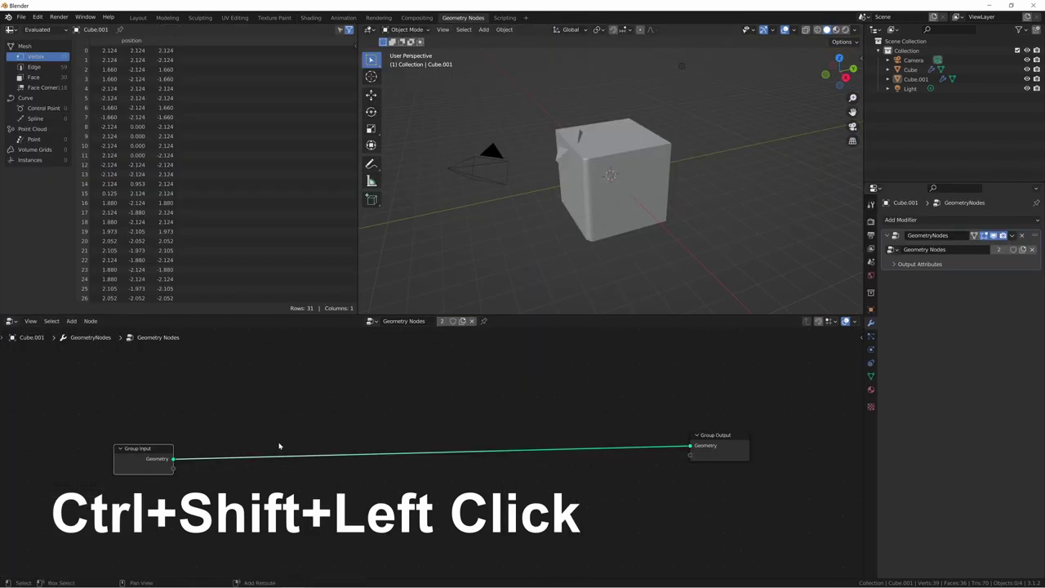
Attach a Viewer node to the Group Input in the geometry node tree and place it just beneath the Group Output
ctrl+shift+click(146, 462)
middle_drag(146, 462, 360, 466)
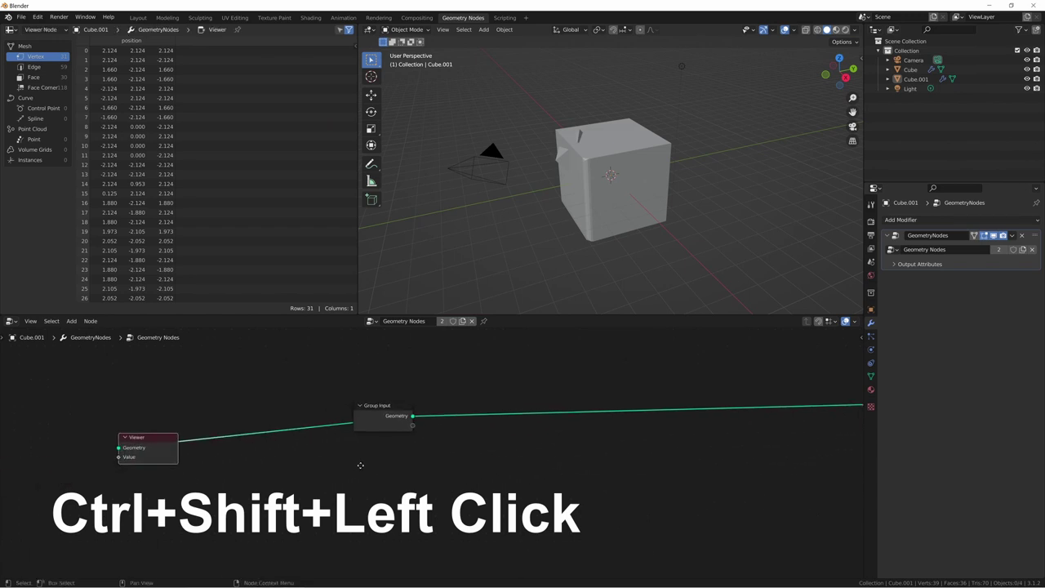
drag(151, 453, 606, 445)
middle_drag(716, 442, 432, 443)
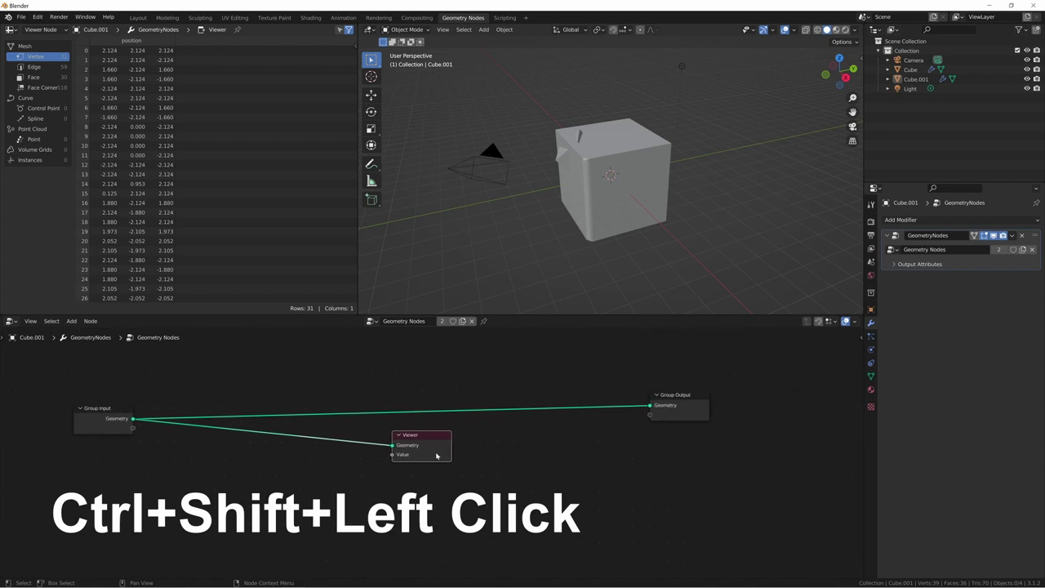
drag(433, 443, 648, 412)
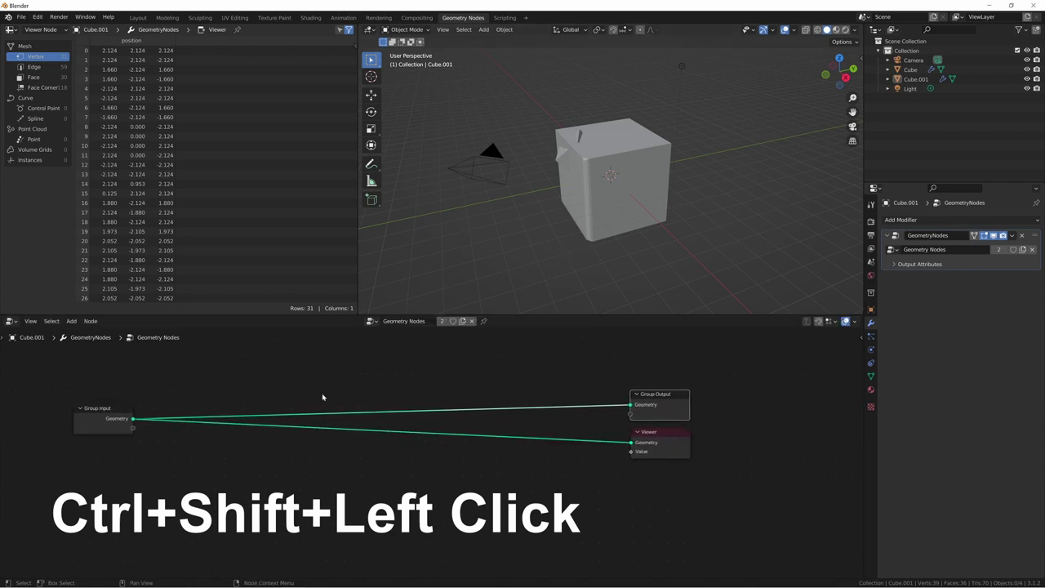
Insert a Set Position node on the link between Group Input and Group Output
key(shift+a)
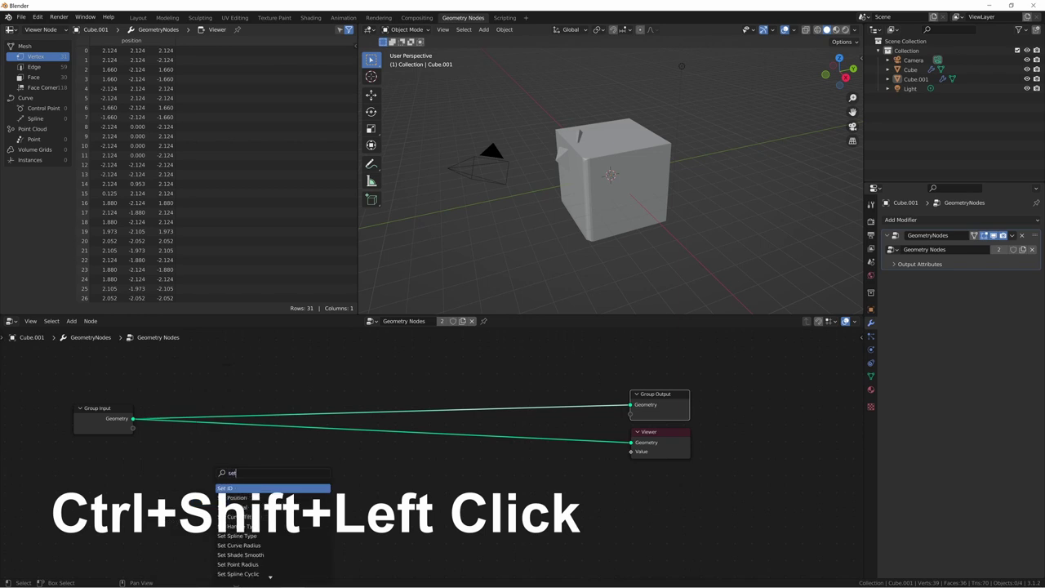
click(245, 490)
click(261, 397)
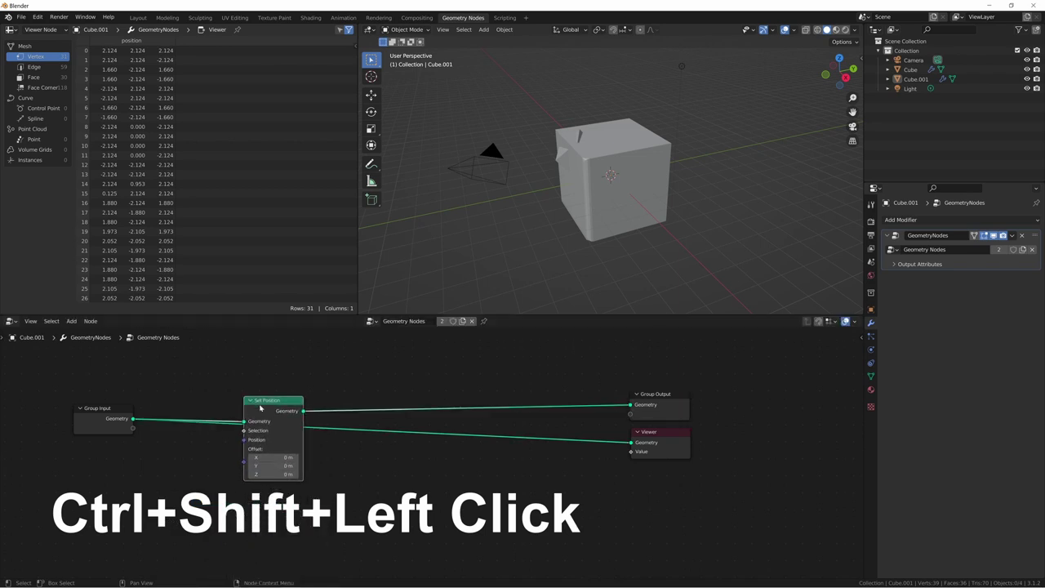
Add a Noise Texture node beneath the Group Input and connect its Fac output to Set Position's Offset
key(shift+a)
text(noise)
key(Down)
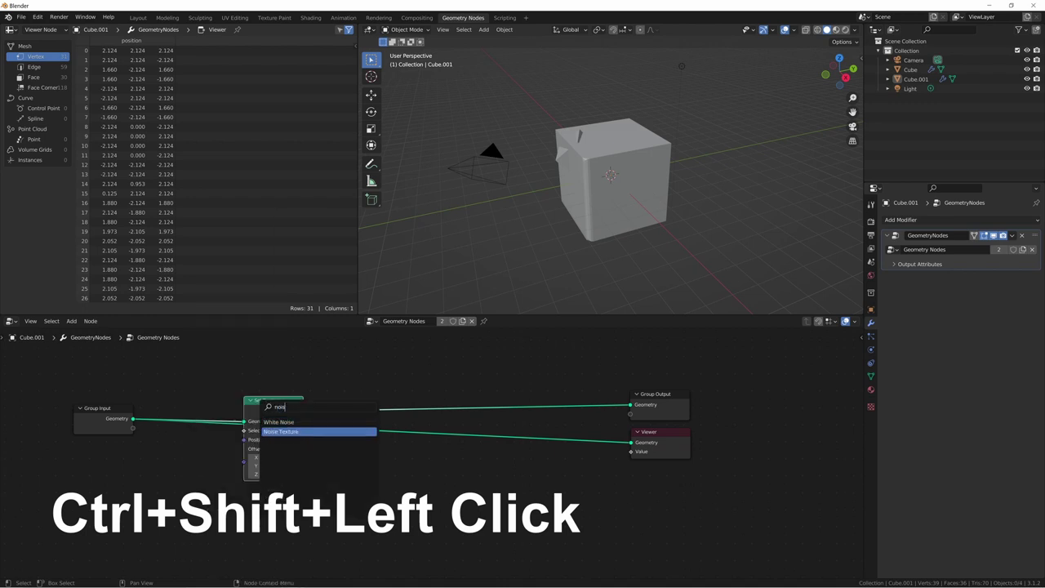
key(Return)
click(63, 462)
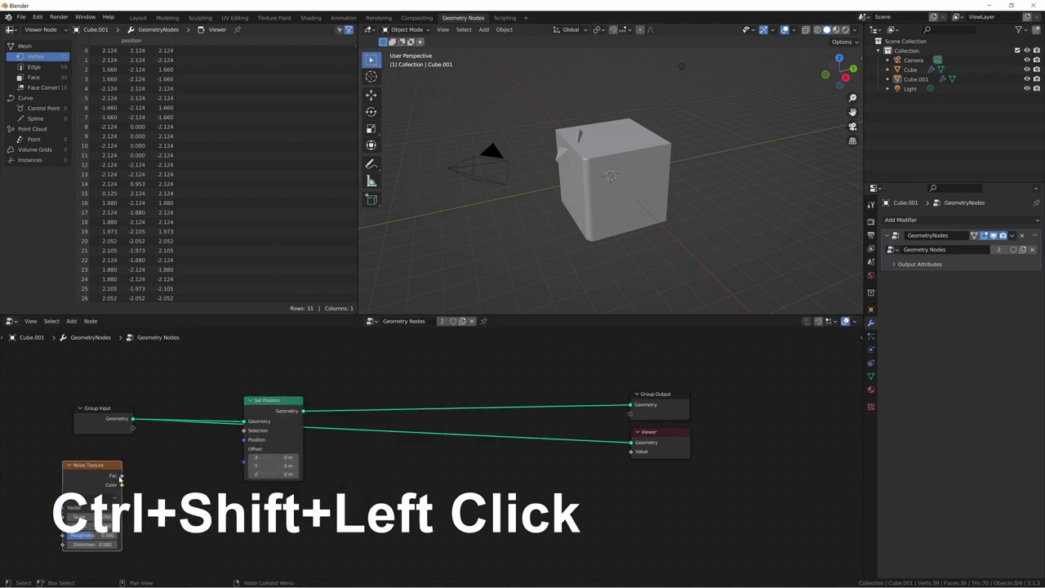
drag(122, 475, 244, 459)
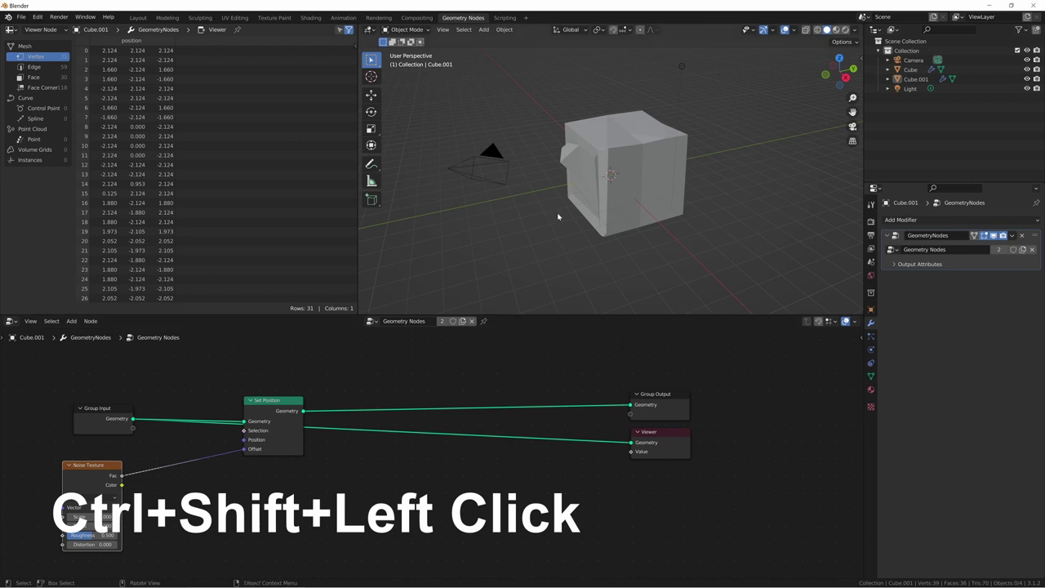
Route Set Position's geometry to the Viewer, and switch the Group Output's source to Group Input and back to Set Position
drag(278, 400, 298, 373)
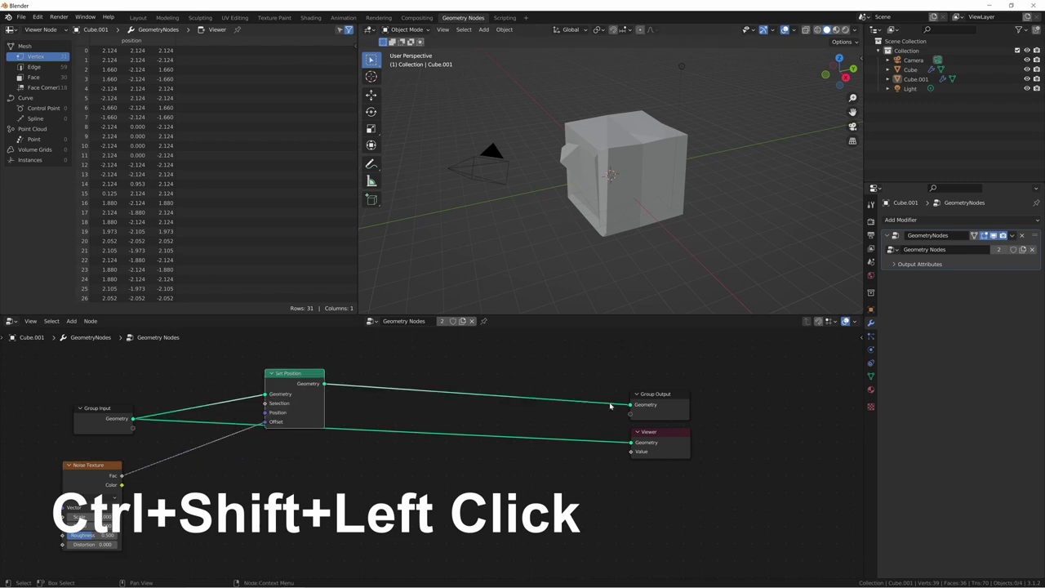
ctrl+shift+click(307, 398)
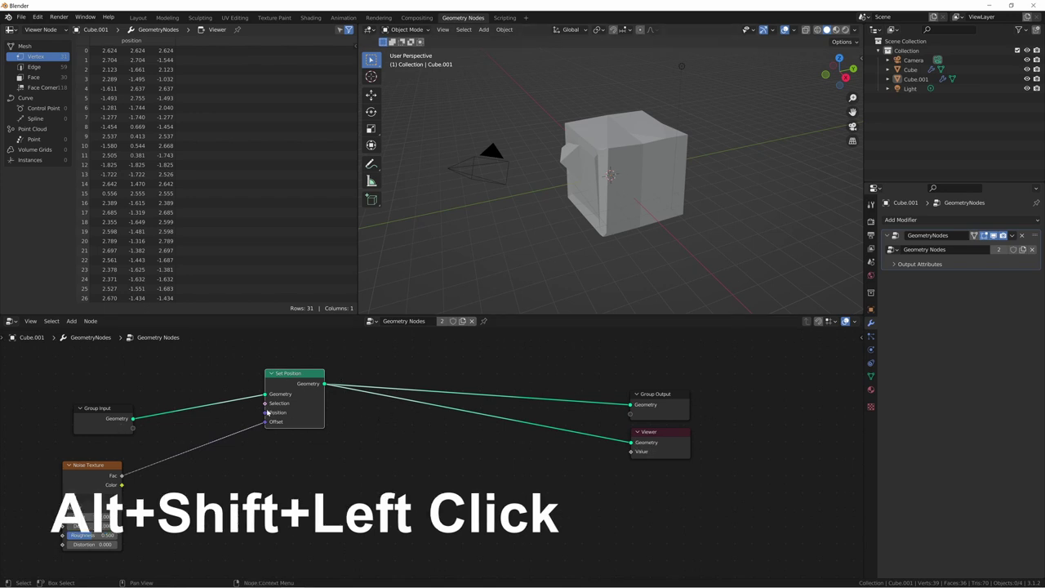
alt+shift+click(116, 421)
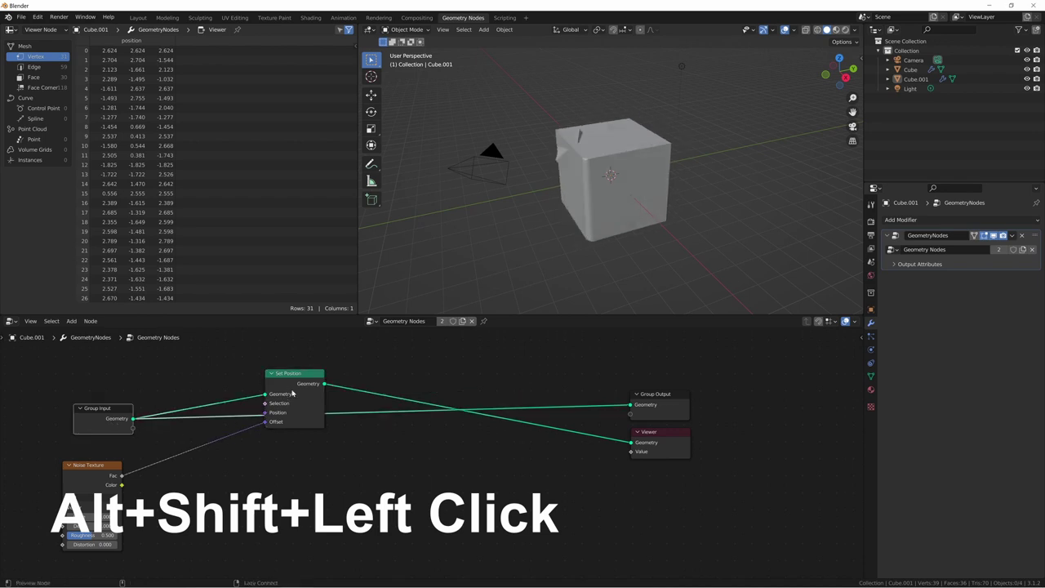
alt+shift+click(294, 393)
alt+shift+click(117, 421)
alt+shift+click(281, 389)
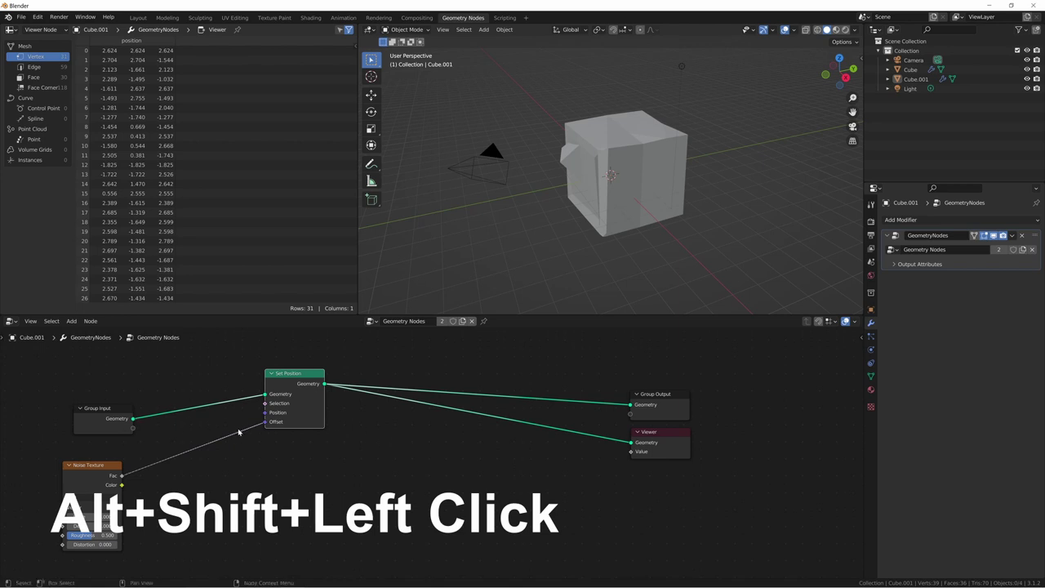
Delete the Set Position node and undo it, and repeat with a delete that keeps the surrounding nodes connected
key(x)
key(x)
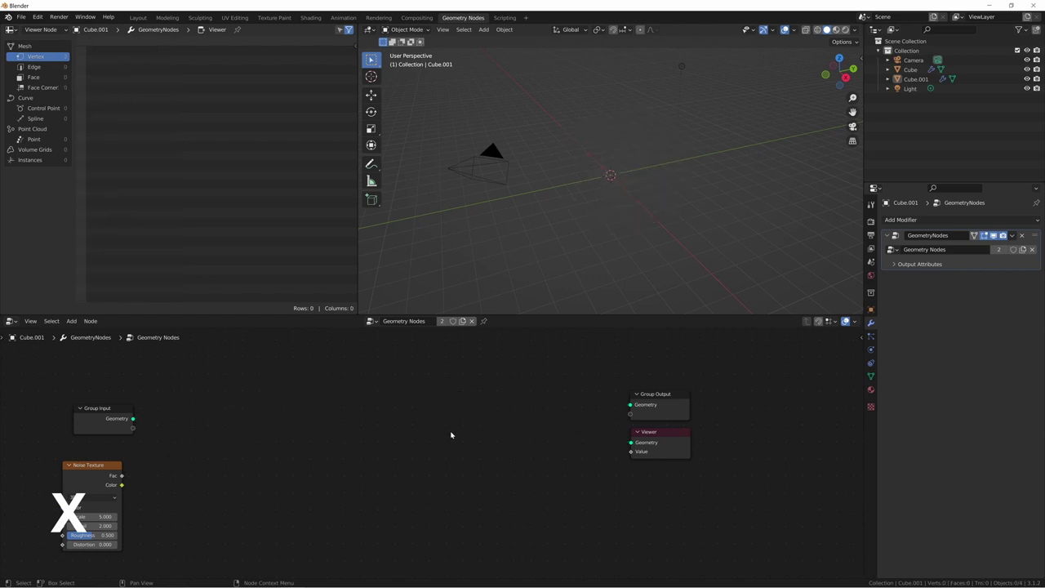
key(ctrl+z)
key(ctrl+x)
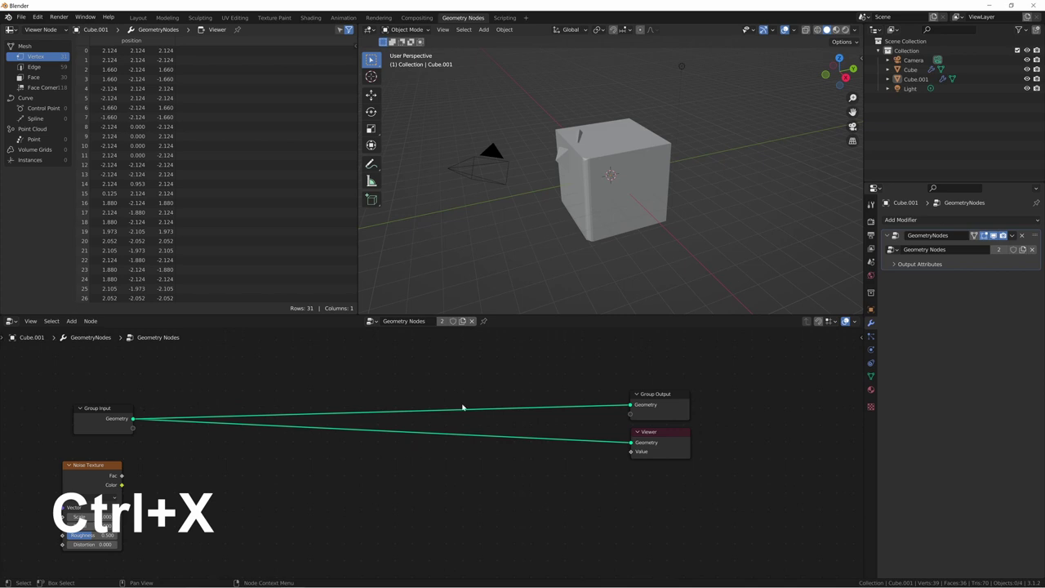
key(ctrl+z)
Mute and unmute the Set Position node several times, leaving it unmuted
key(m)
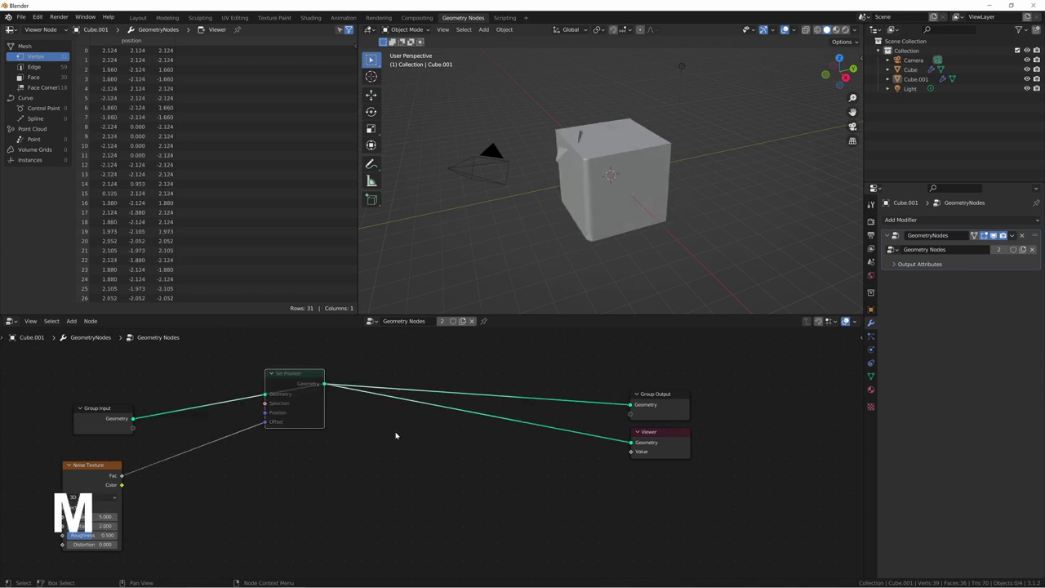
key(m)
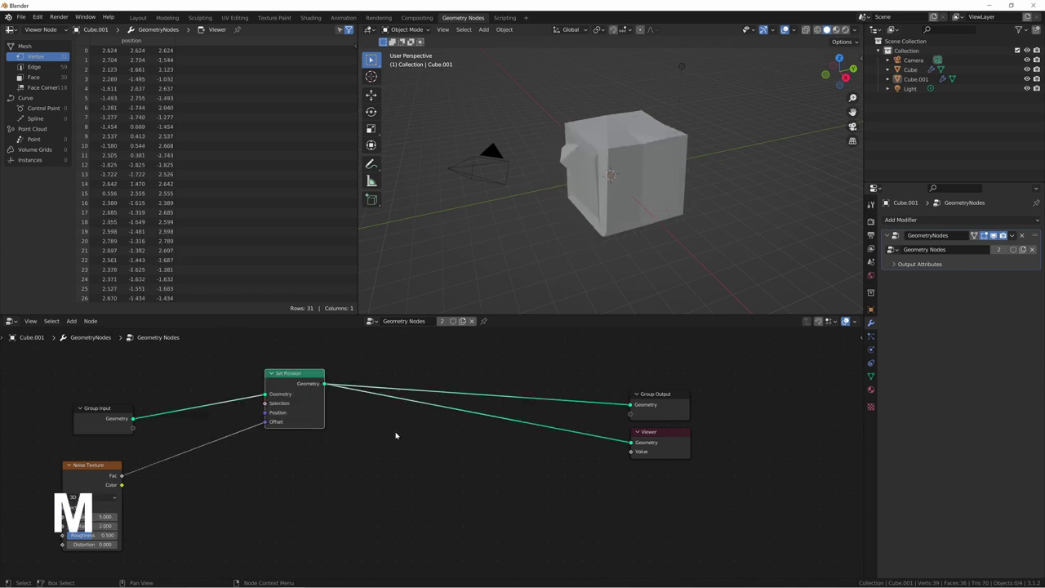
key(m)
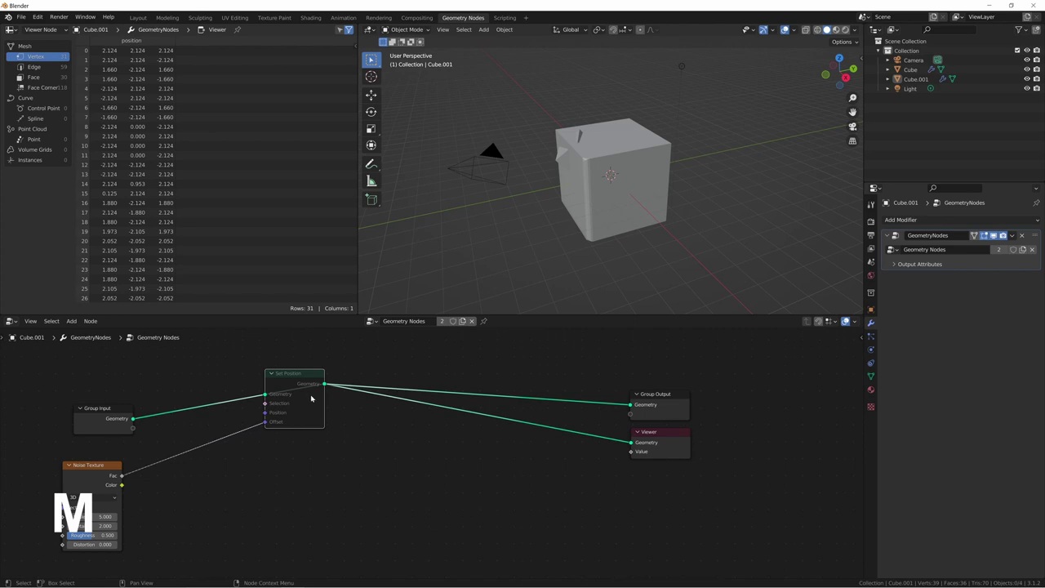
key(m)
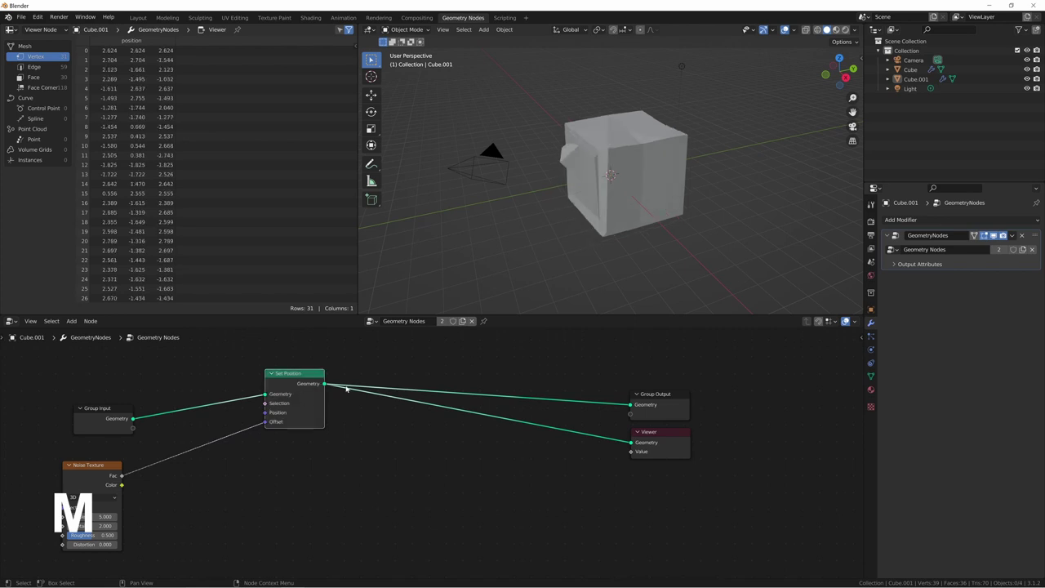
key(m)
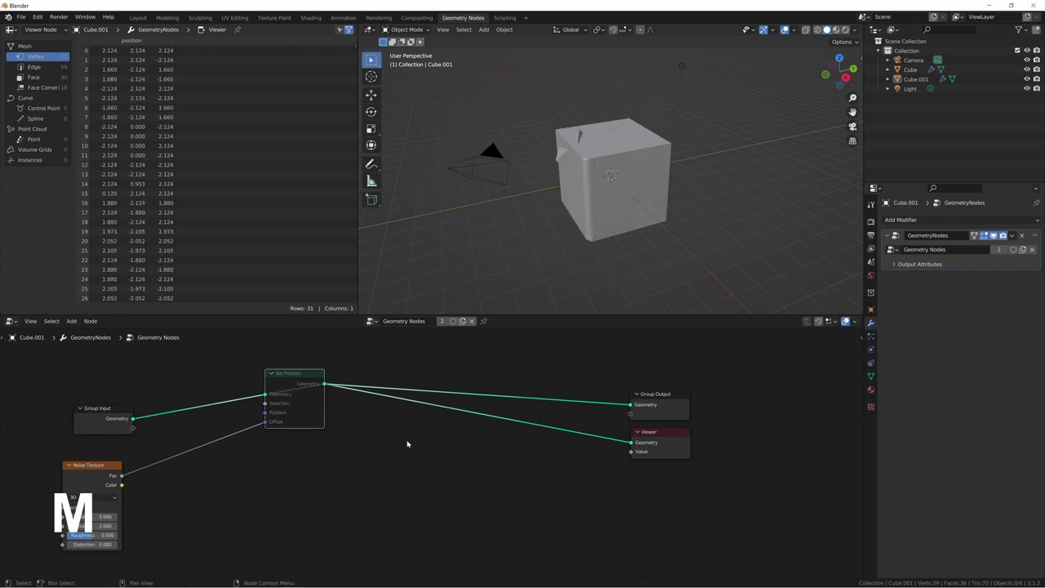
key(m)
Cut both links leaving Set Position and undo the cut, and insert a shared reroute point on those links
ctrl+right_drag(381, 361, 389, 428)
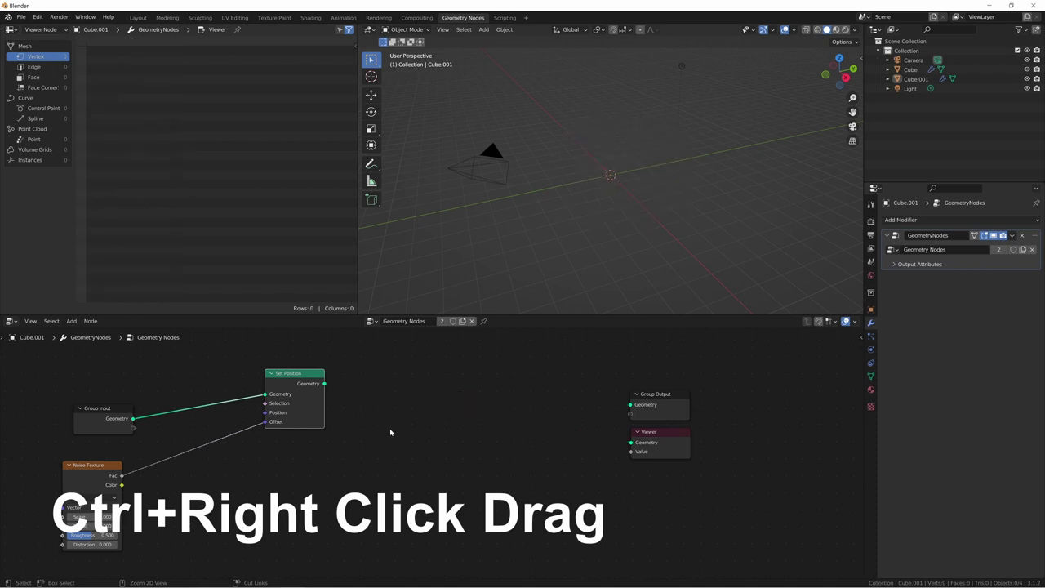
key(ctrl+z)
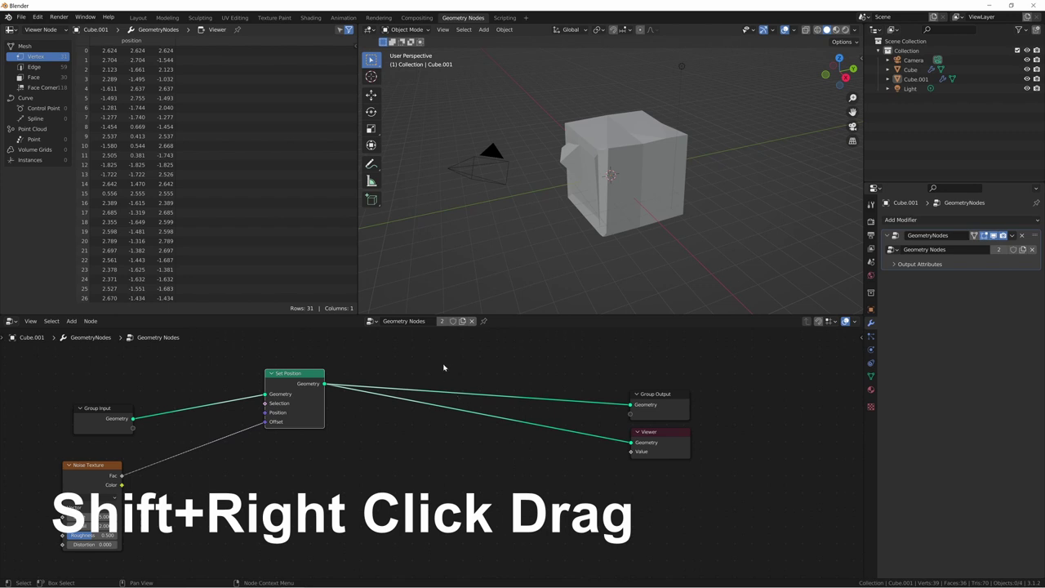
shift+right_drag(445, 357, 427, 441)
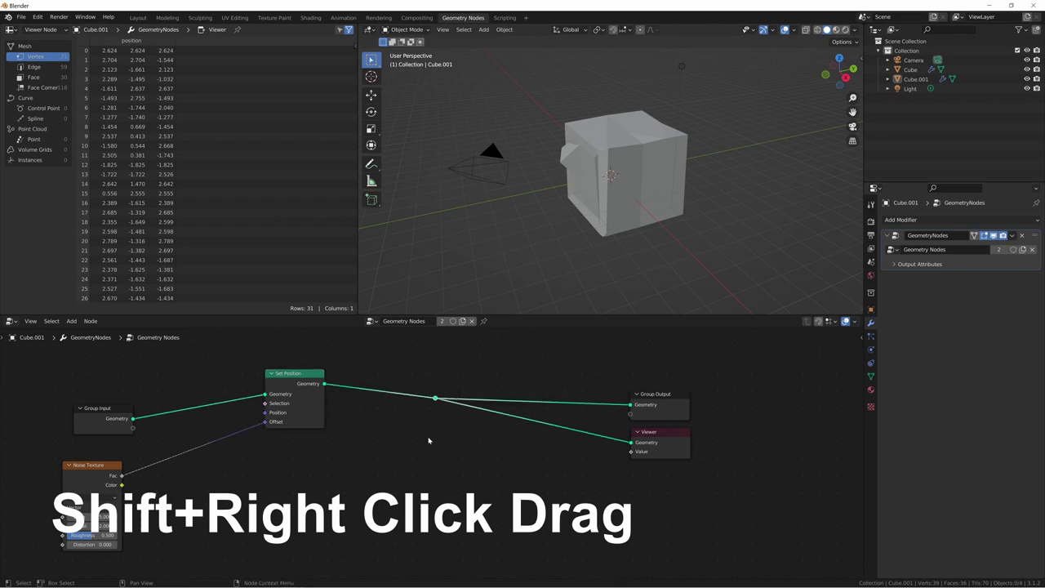
drag(442, 416, 489, 400)
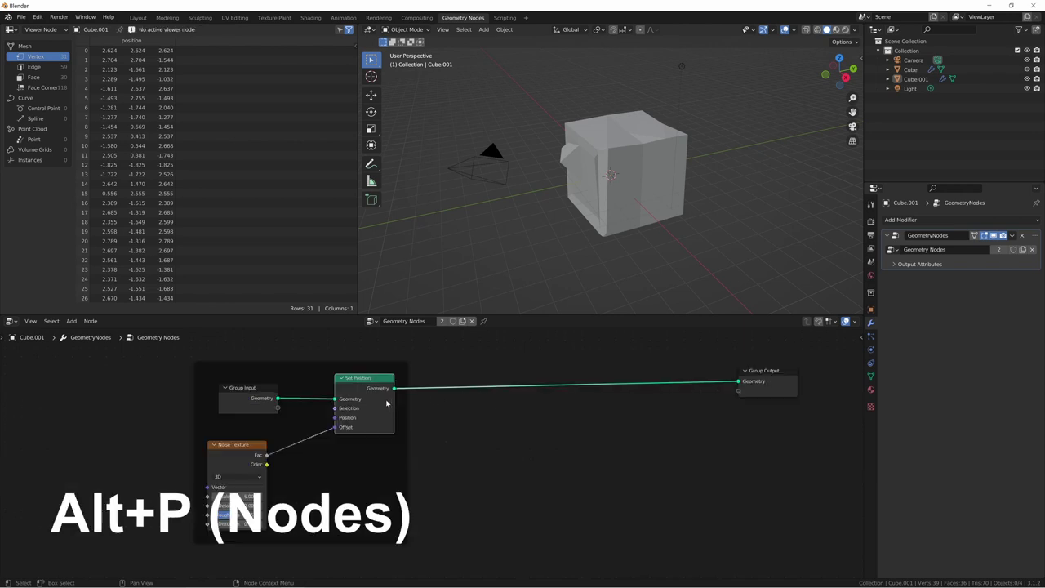
Shift the Set Position node inside the frame and detach it from the frame
drag(361, 401, 395, 427)
key(alt+p)
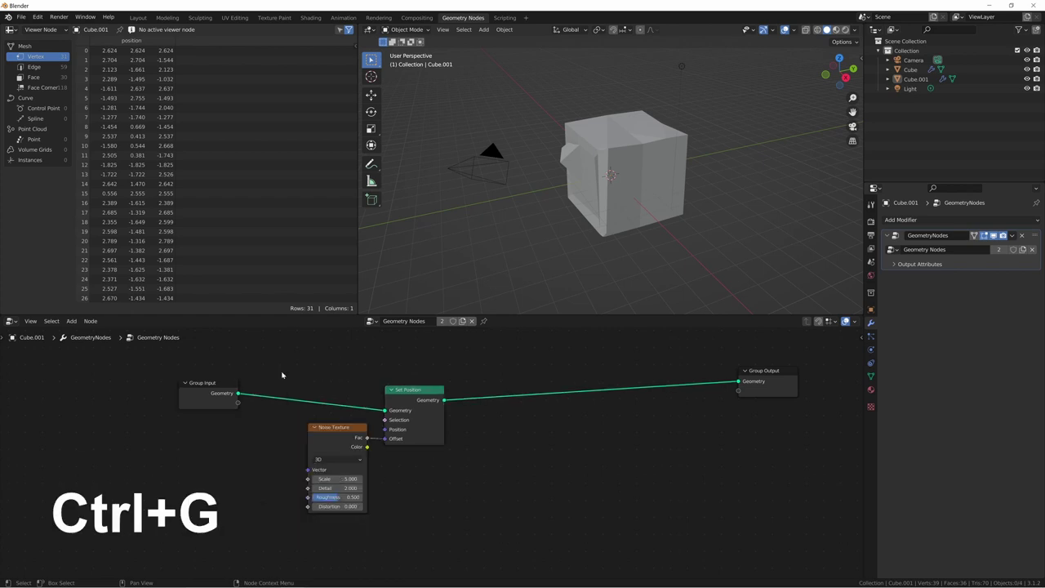
Group the Noise Texture and Set Position nodes, and leave, re-enter and leave the node group
drag(266, 359, 470, 504)
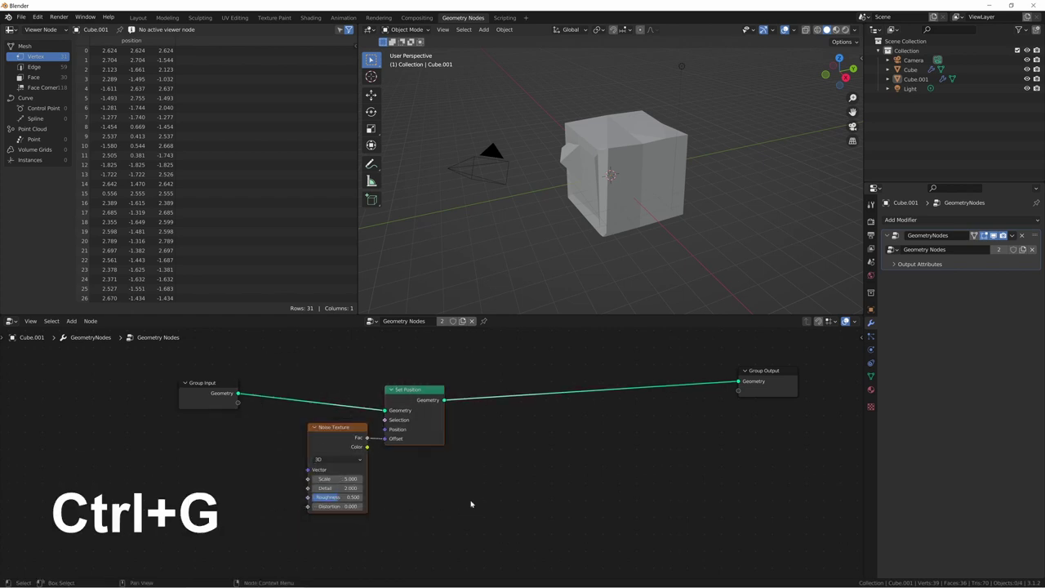
key(ctrl+g)
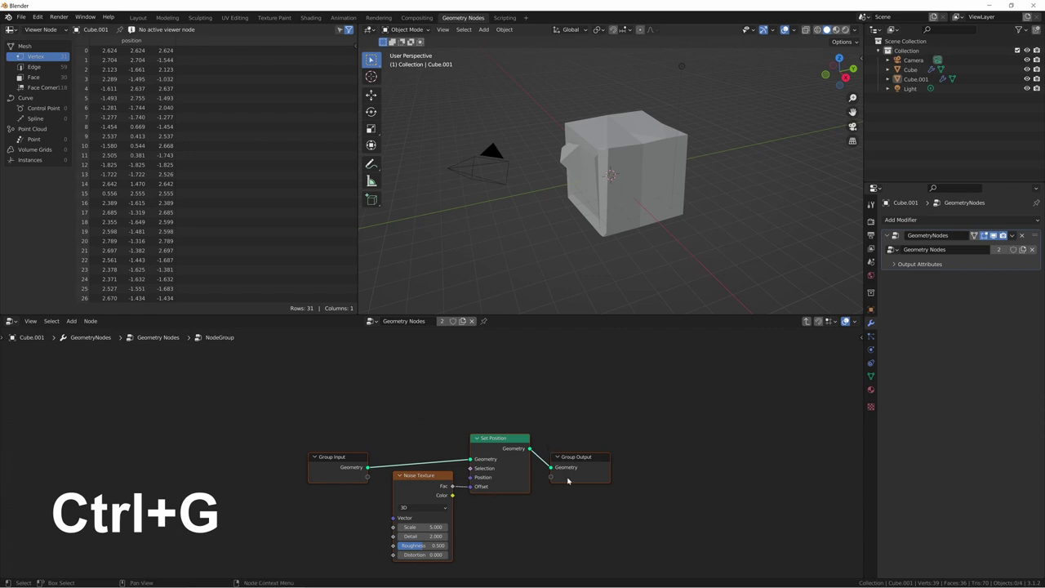
key(Tab)
key(Tab)
key(Tab)
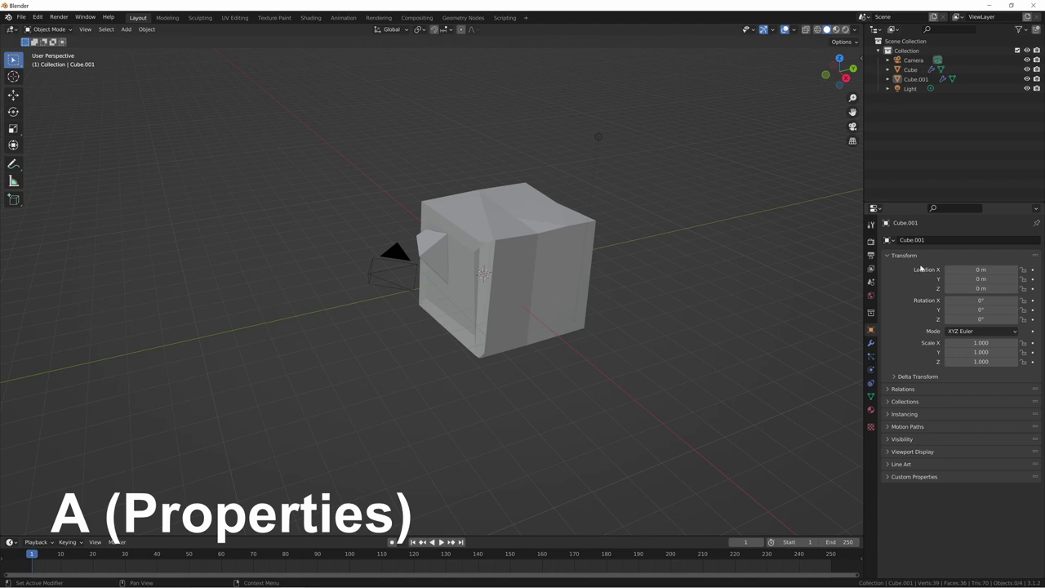
Collapse and expand the Transform and Relations sections of Cube.001's object properties, and switch to its modifier properties
click(923, 255)
click(916, 269)
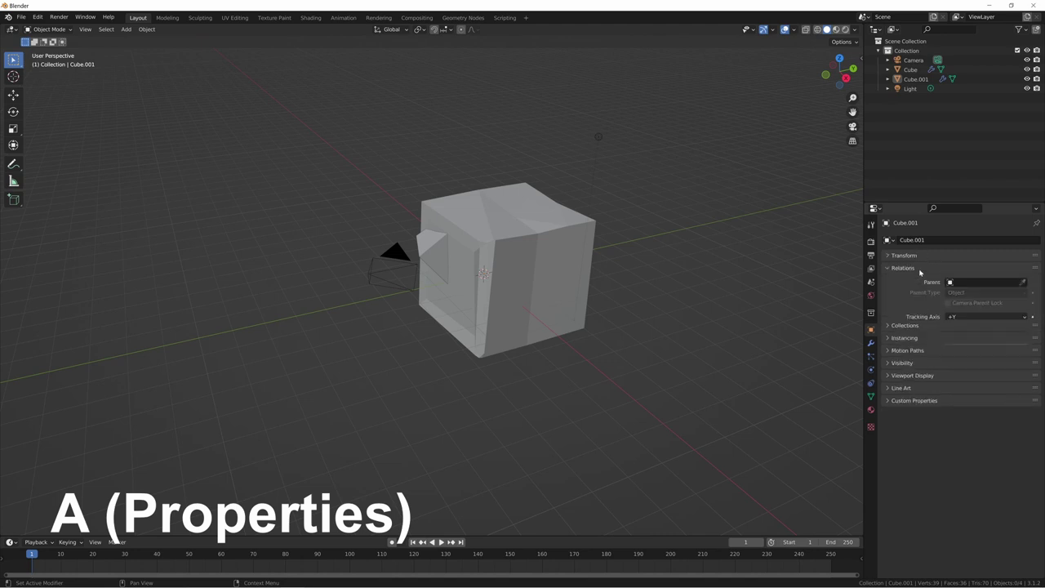
click(911, 269)
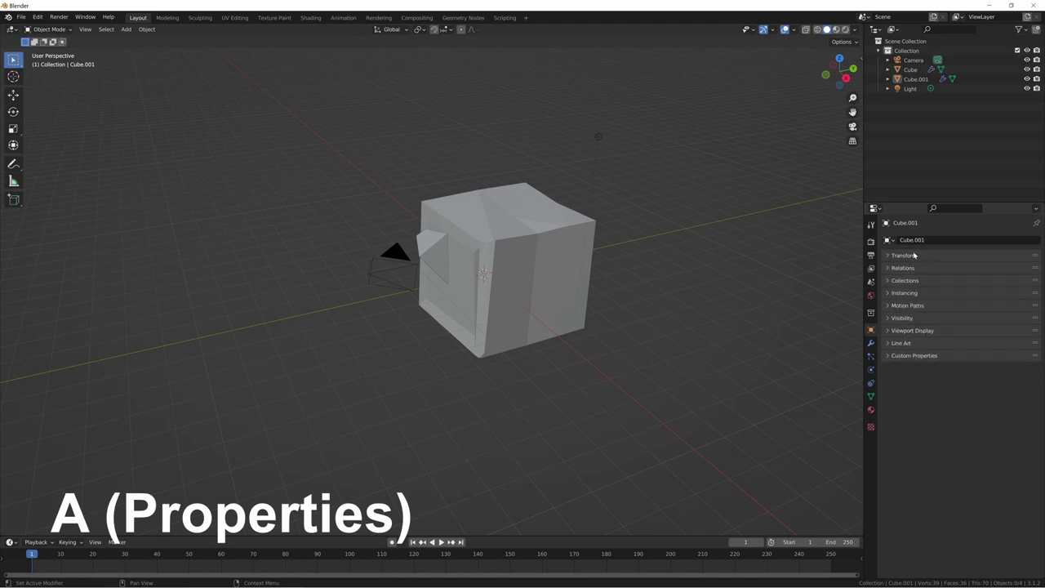
click(914, 256)
key(a)
key(ctrl+Tab)
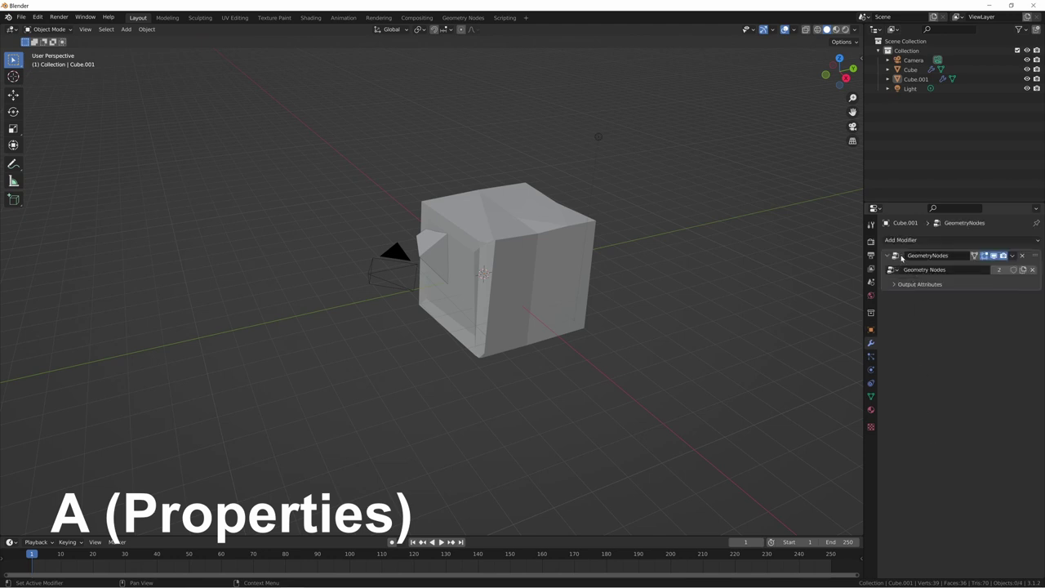
Toggle the expansion of the GeometryNodes modifier panel and finely adjust Cube.001's X location to about 0.361 m
key(a)
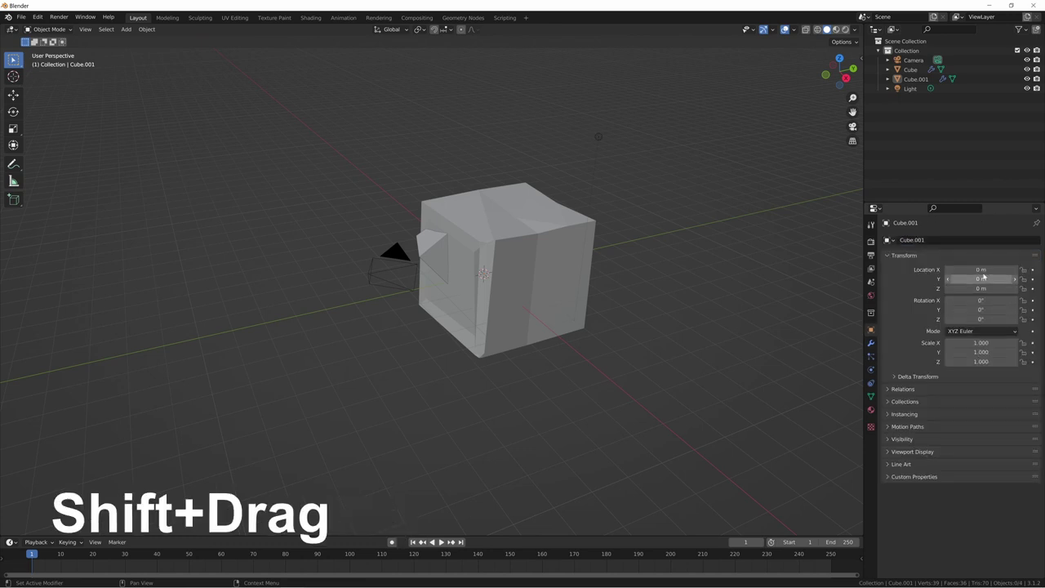
mouse_move(980, 269)
shift+mouse_down()
mouse_move(971, 269)
mouse_move(1006, 269)
mouse_move(963, 270)
mouse_move(981, 270)
shift+mouse_up()
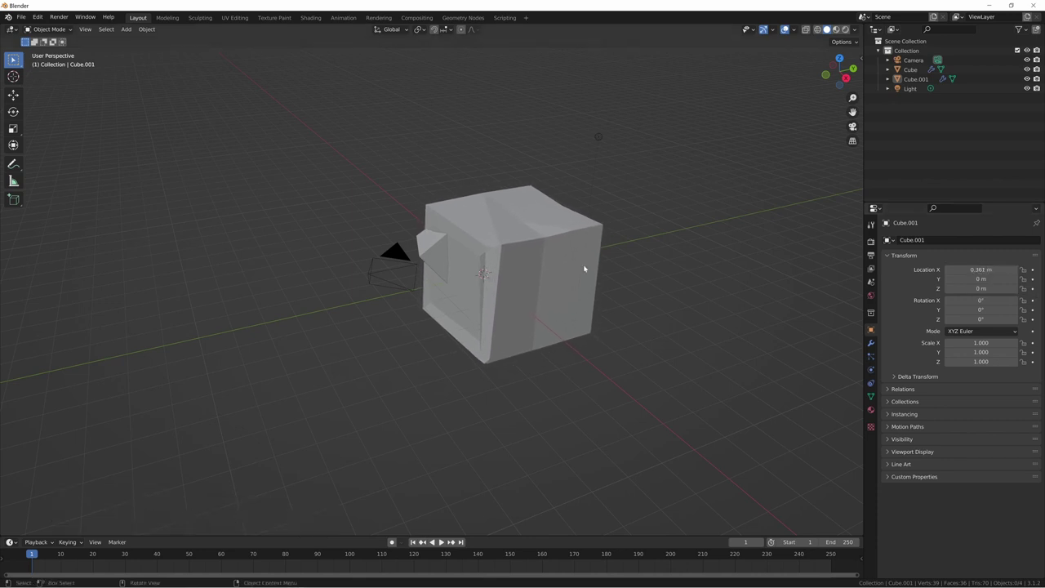
Show the render result window, render the current frame as a still image, and close the render window
key(F11)
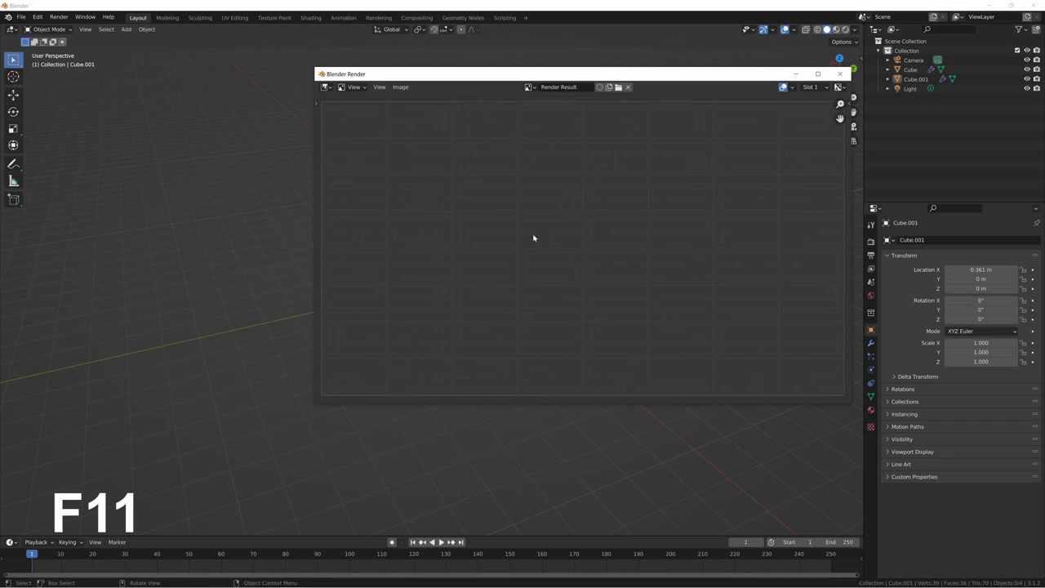
key(F12)
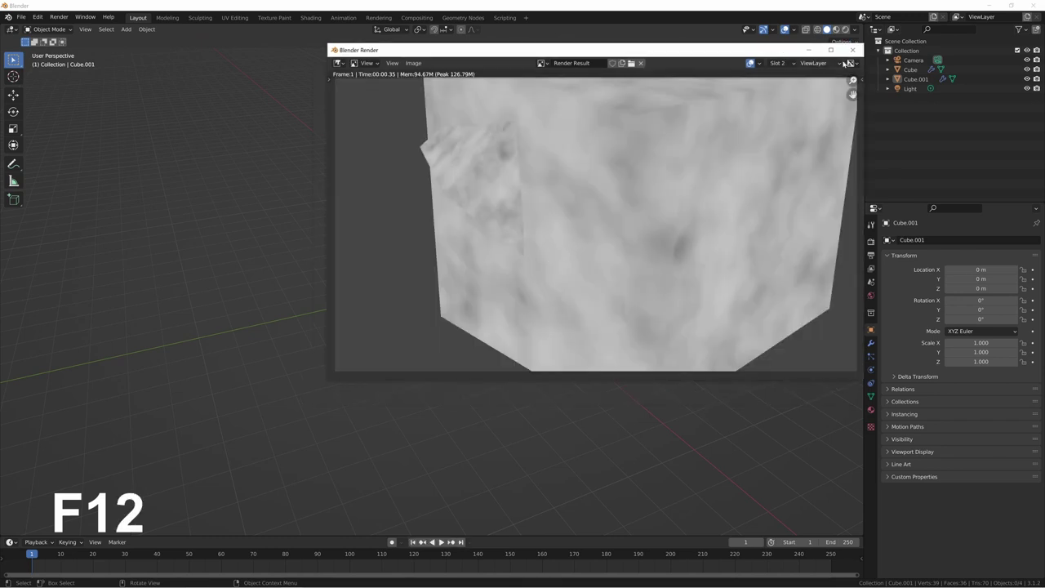
click(853, 49)
Look through the scene camera, render the current frame again from that view, and close the render window
key(KP_0)
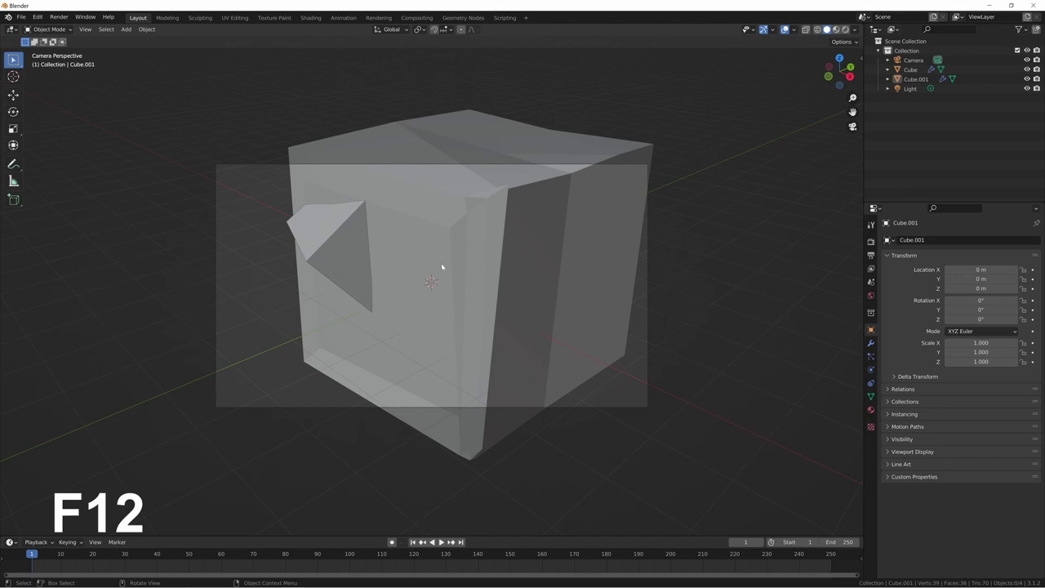
key(F12)
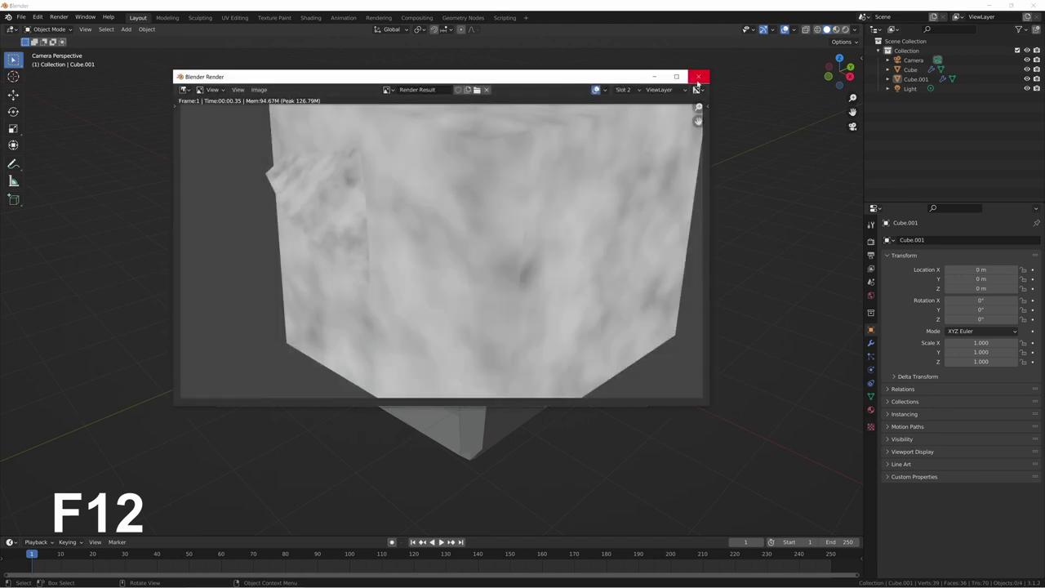
click(698, 77)
Start rendering the full animation, reposition the render window over the viewport, and cancel the animation render partway
key(ctrl+F12)
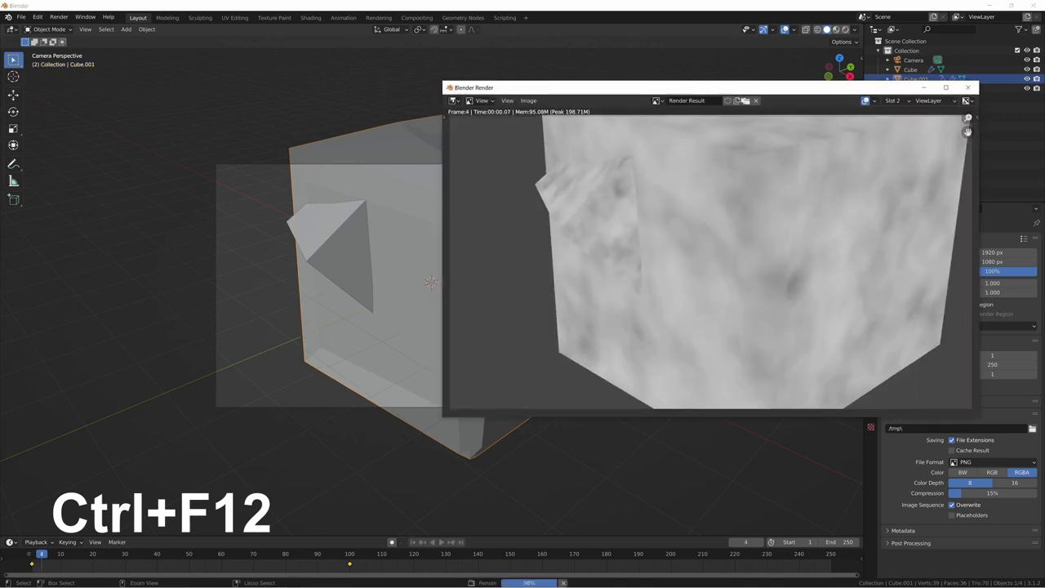
drag(651, 91, 406, 85)
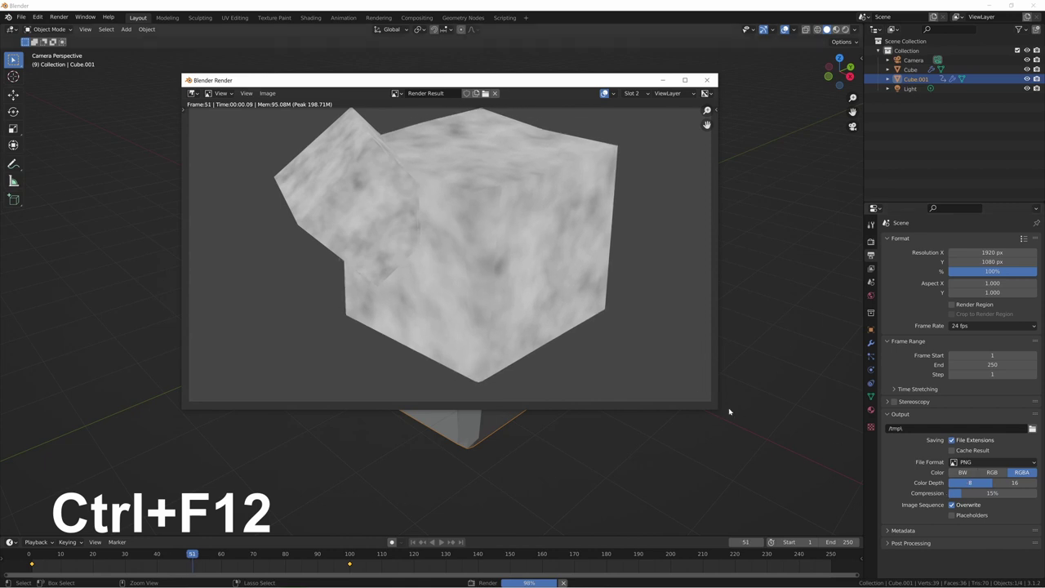
key(Escape)
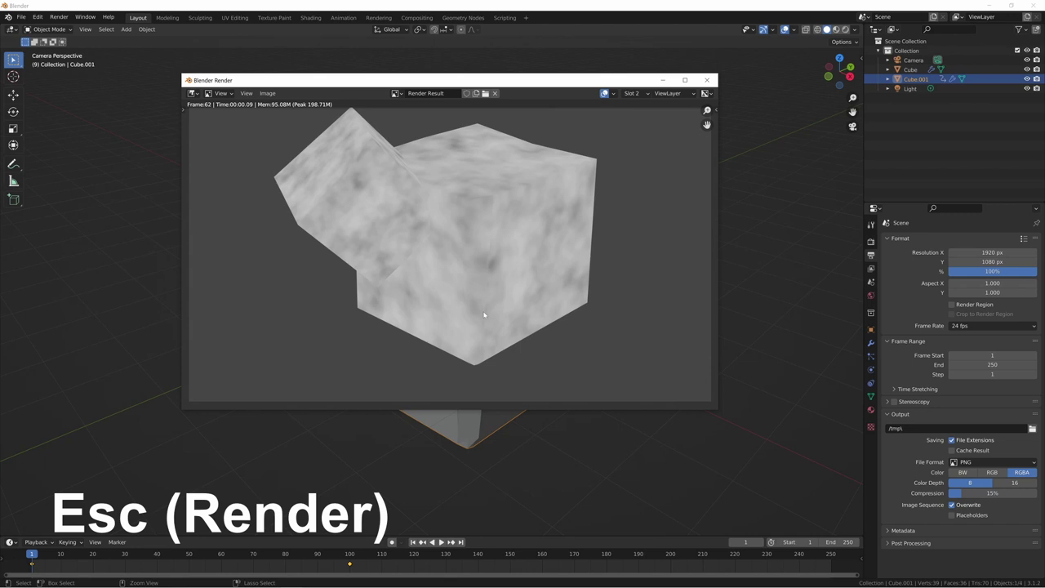
Switch the render result between its numbered slots to compare the renders in slots 1 and 2 and view higher slots
key(1)
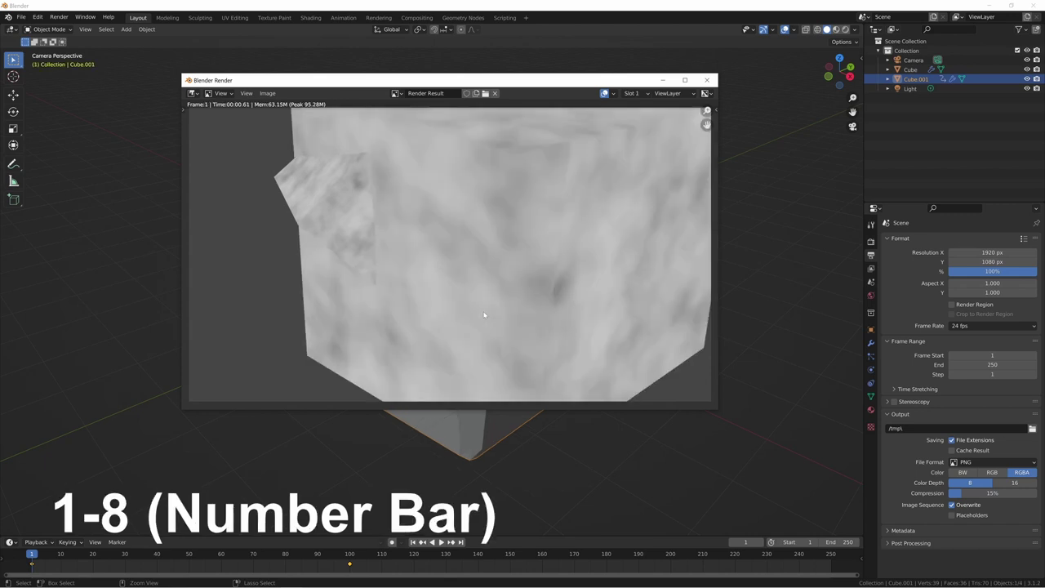
key(2)
key(3)
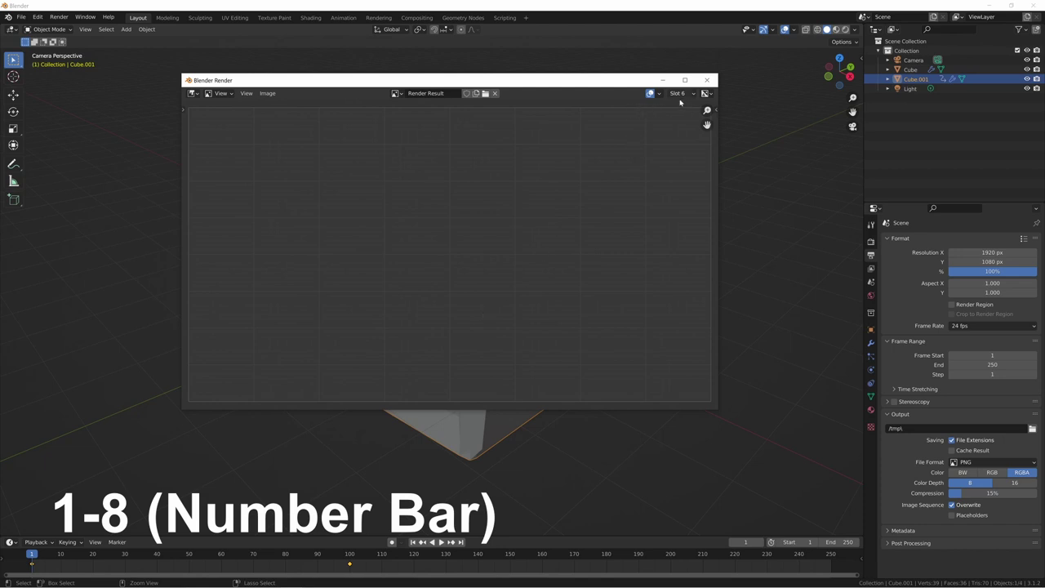
key(1)
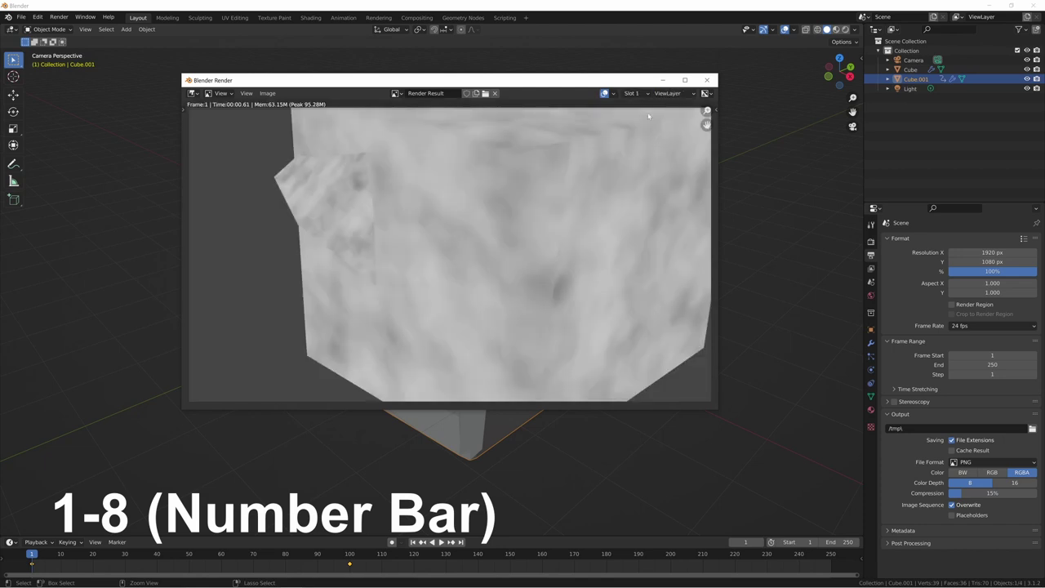
key(2)
key(5)
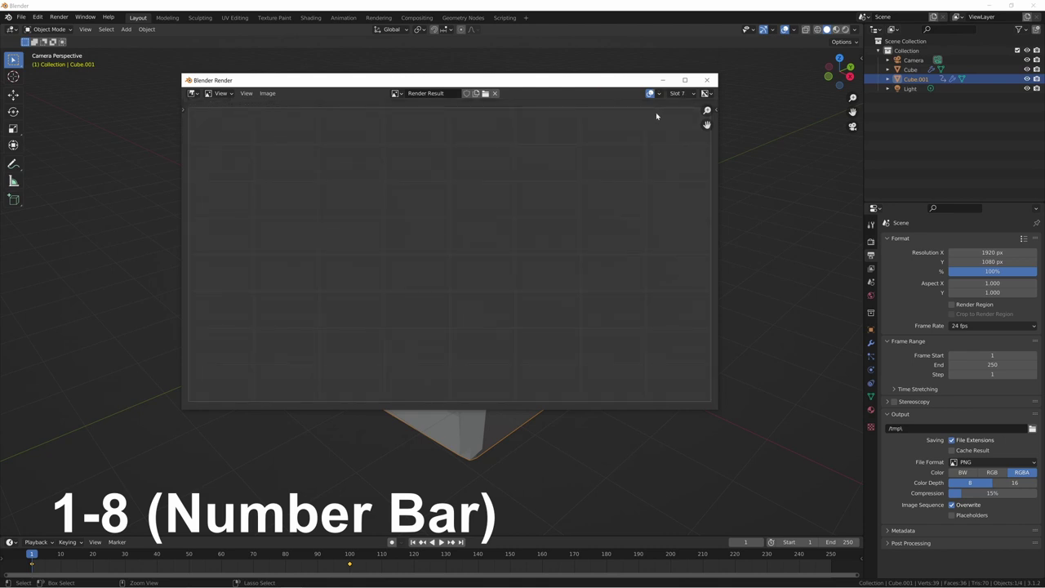